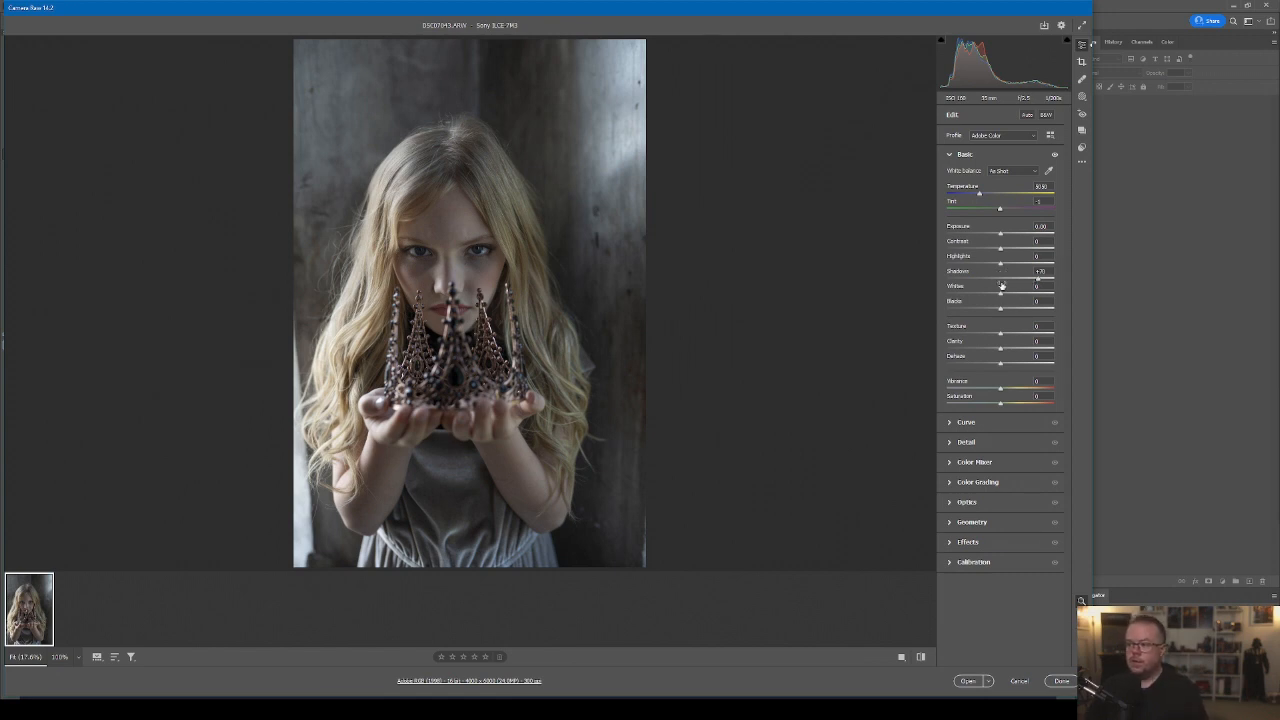
Adjust the raw photo's tones: Highlights to about -86, Shadows to about +82, Whites to about +39 and Blacks to about -26.
drag(1001, 265, 969, 268)
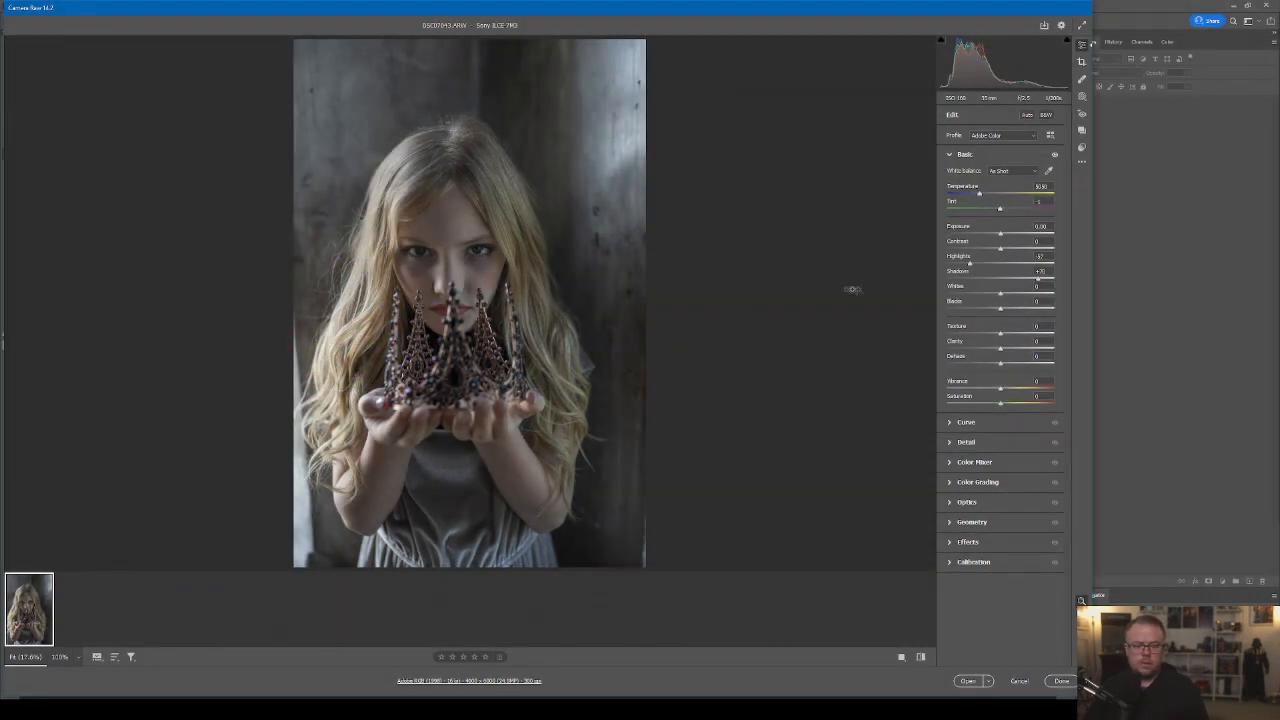
drag(970, 264, 954, 263)
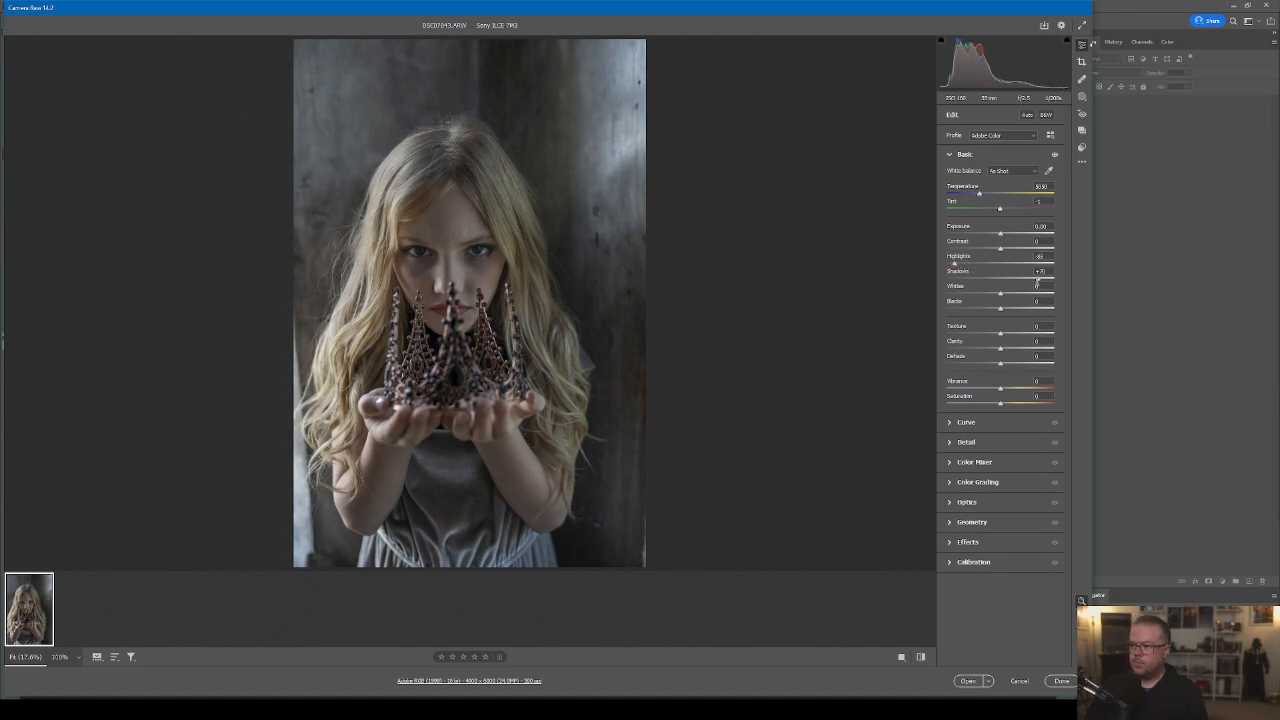
drag(1039, 279, 987, 309)
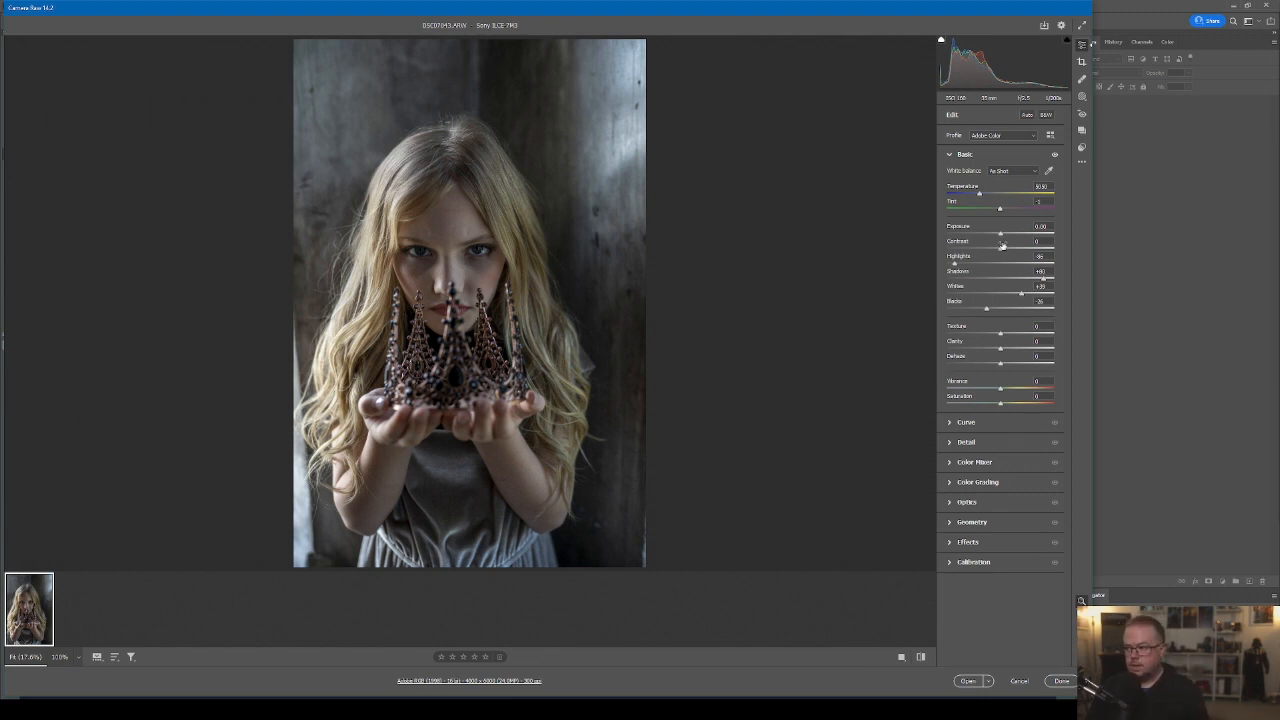
Raise Texture to about +10, Vibrance to +7 and Saturation to +6, and open the raw photo as a smart object.
drag(1003, 334, 1007, 333)
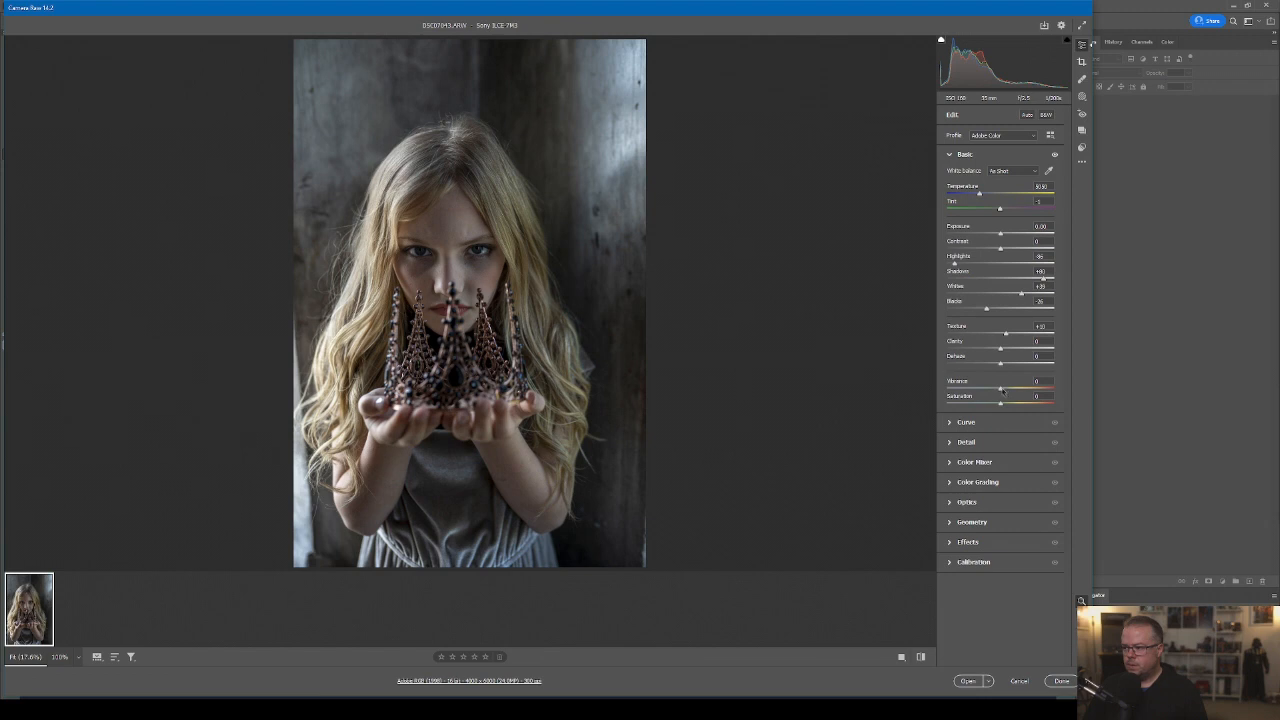
drag(1003, 390, 1003, 405)
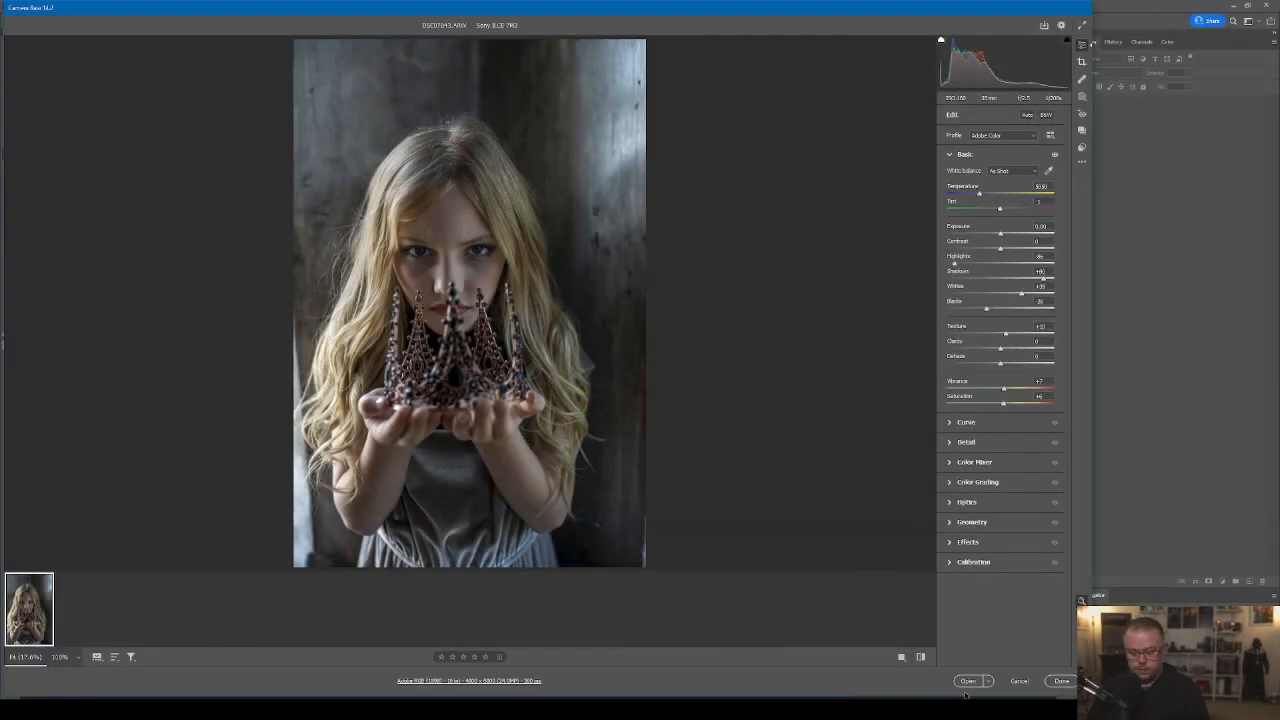
key(shift)
shift+click(950, 682)
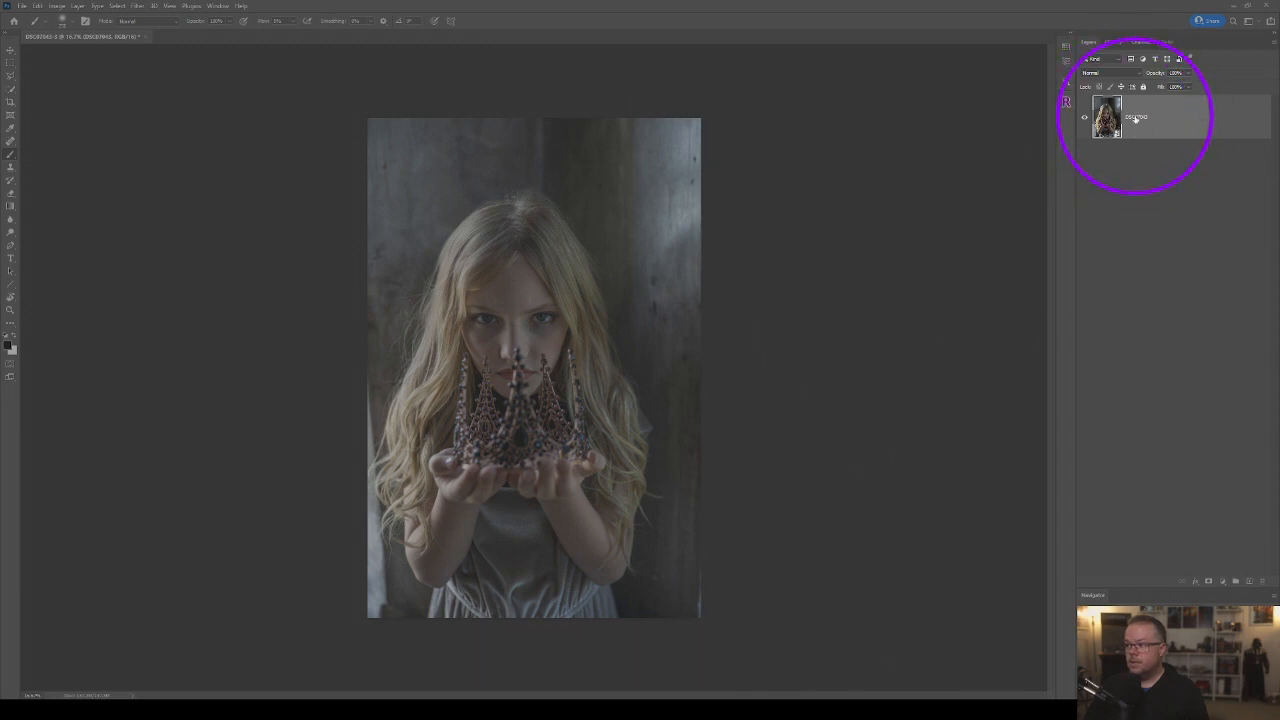
Create an independent smart object copy of the photo layer and raise its raw Exposure to about +0.60.
right_click(1178, 115)
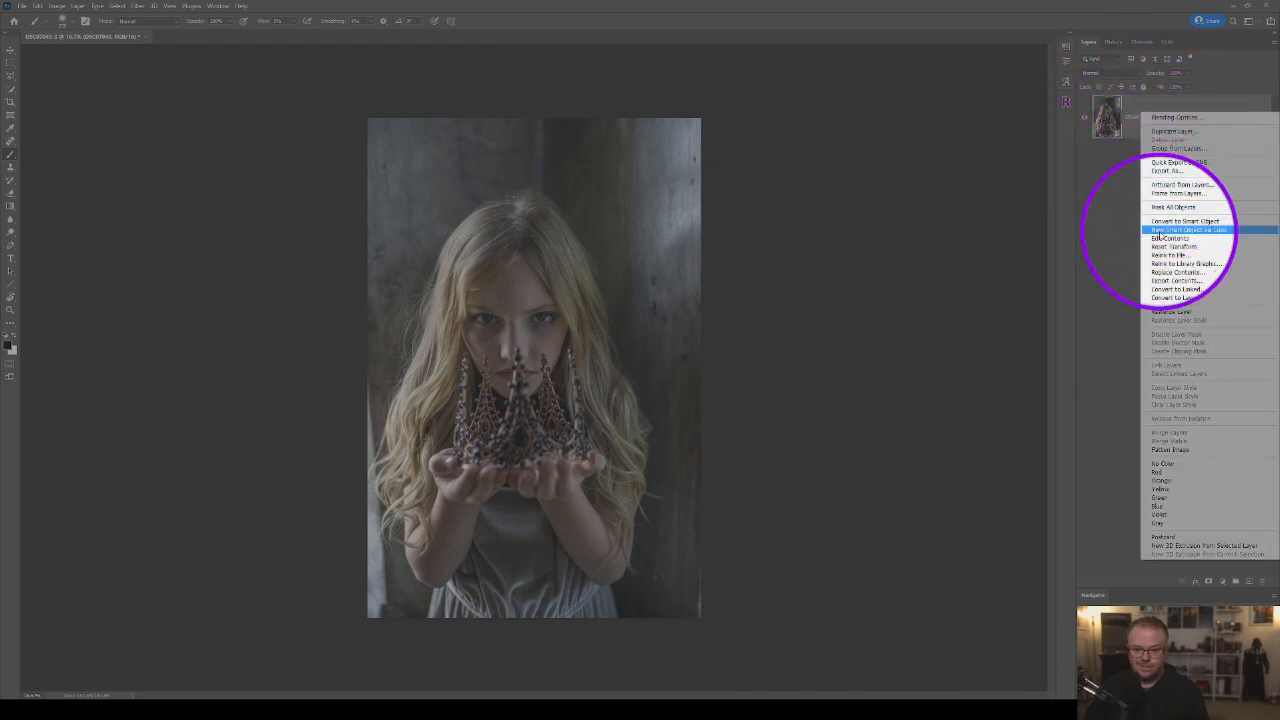
click(1159, 231)
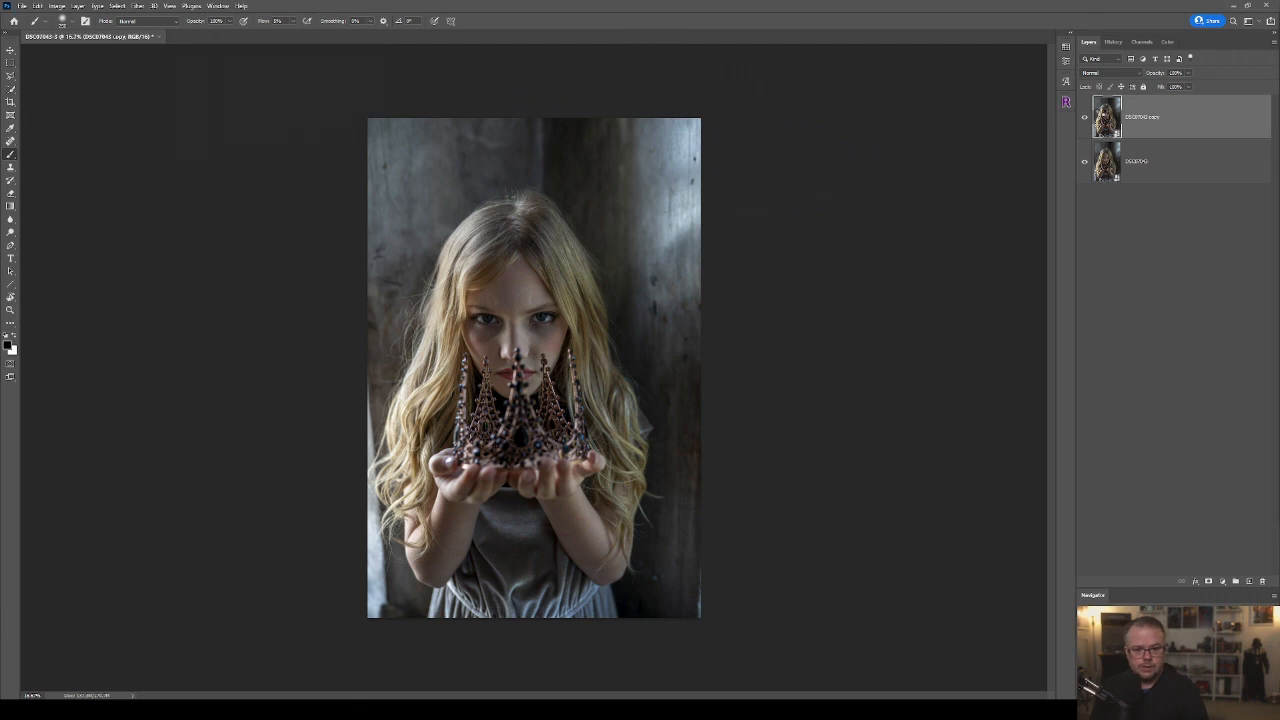
double_click(1103, 117)
drag(1000, 233, 1006, 234)
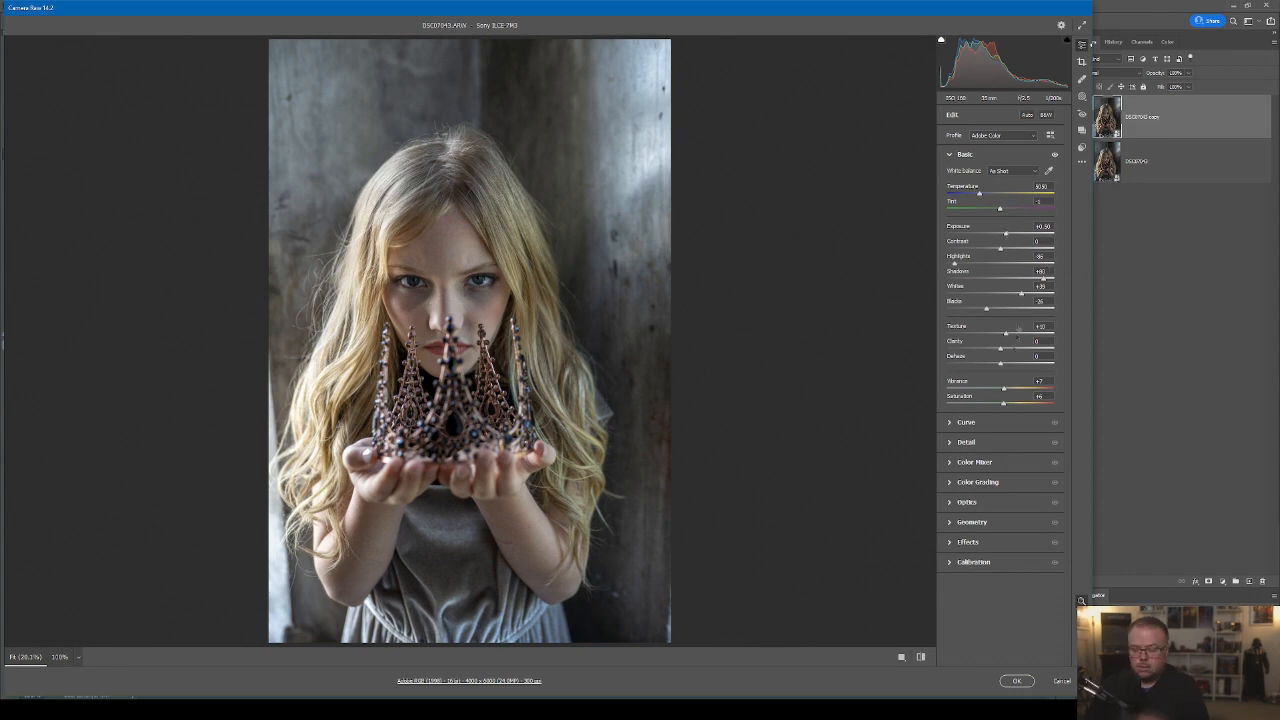
click(1016, 681)
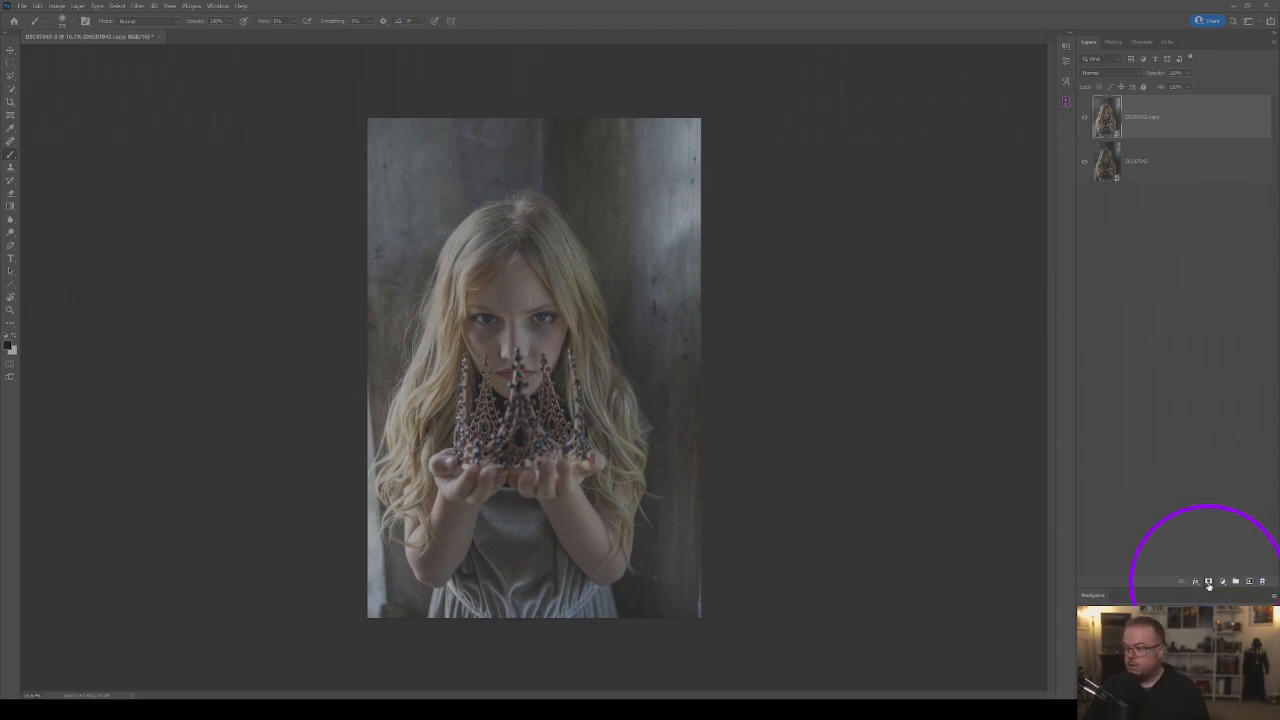
Add a black mask to the brighter copy and reveal the girl's face with a white Soft Round brush.
alt+click(1208, 582)
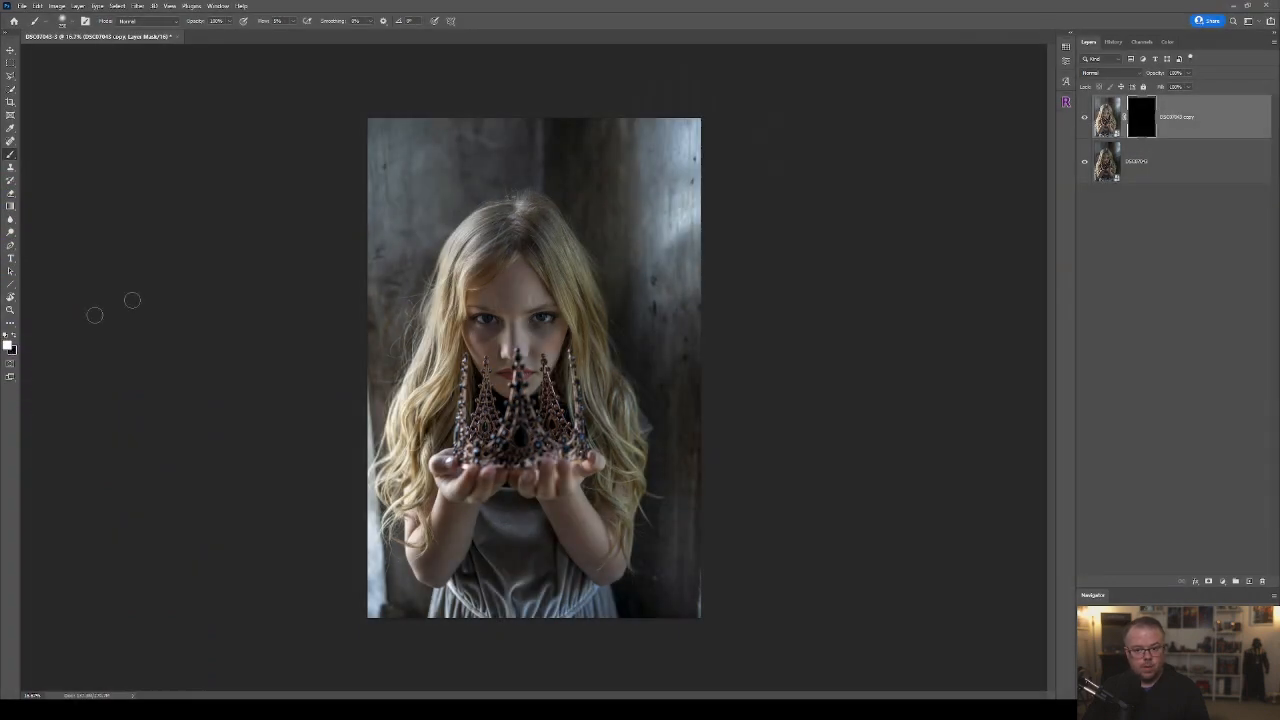
click(66, 21)
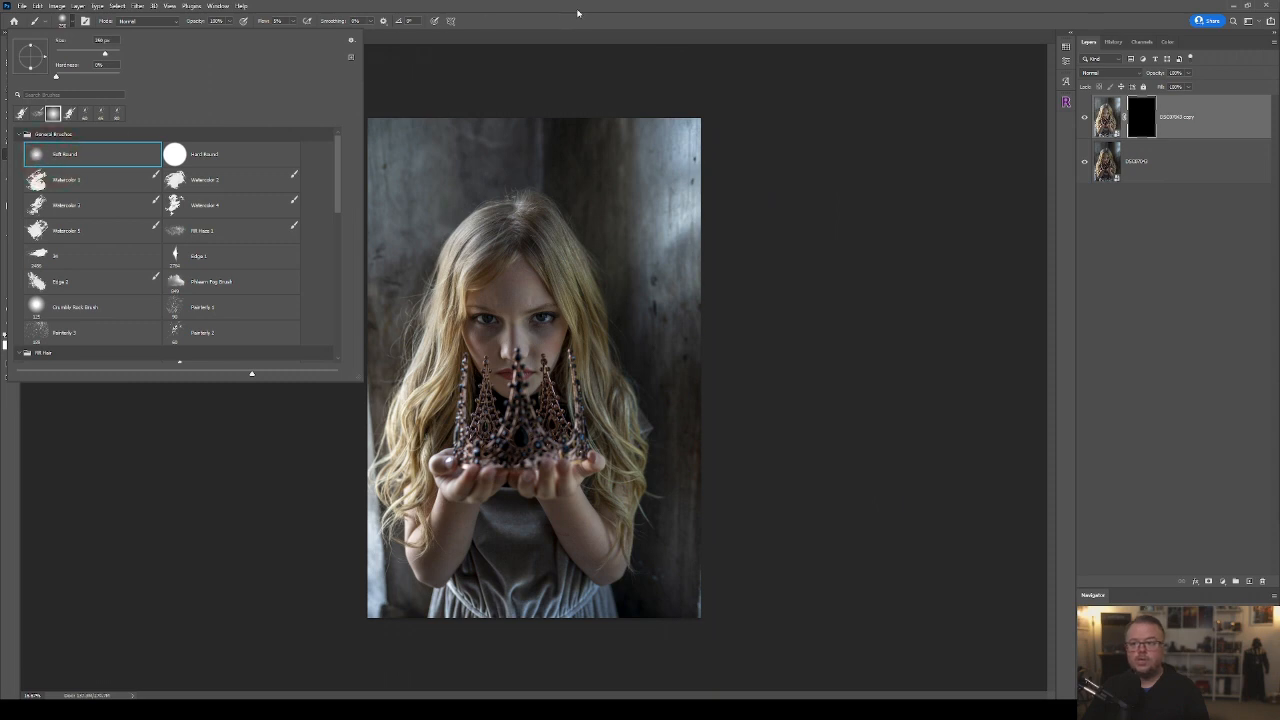
click(574, 14)
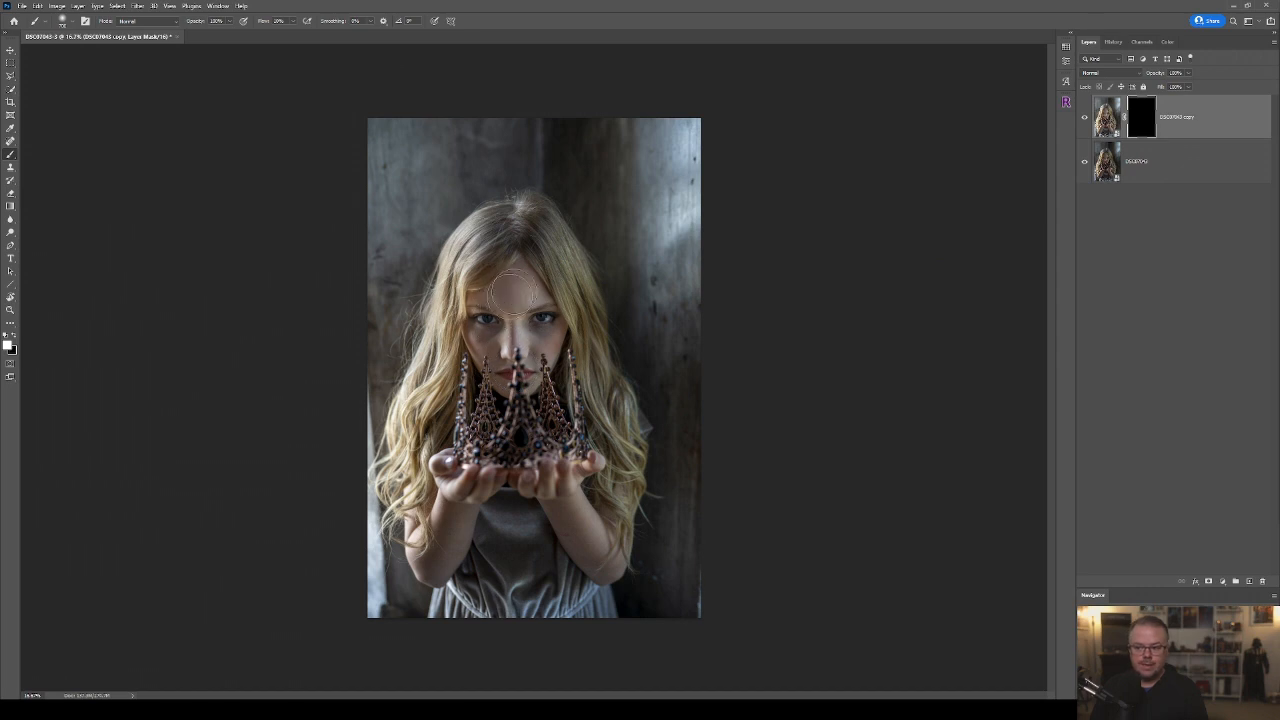
drag(490, 305, 541, 324)
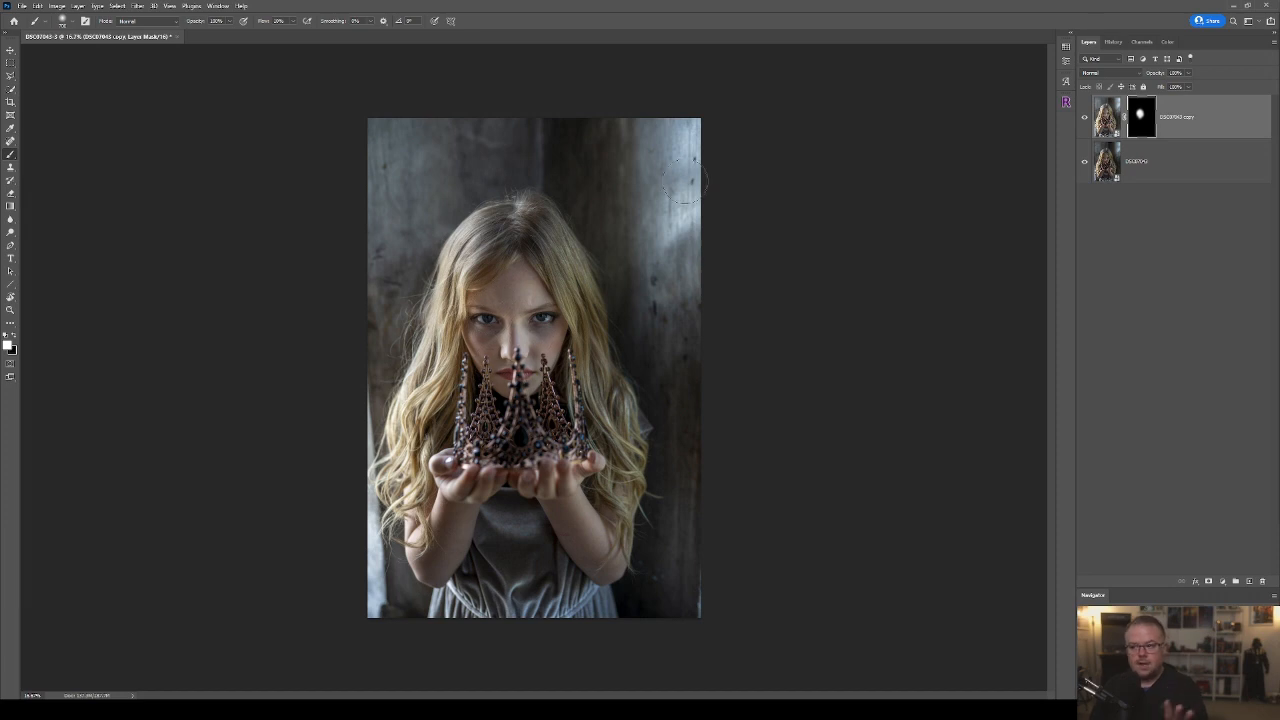
Compare the image with and without the brightened face layer, and lower that layer's opacity to about 80%.
click(1083, 119)
click(1082, 120)
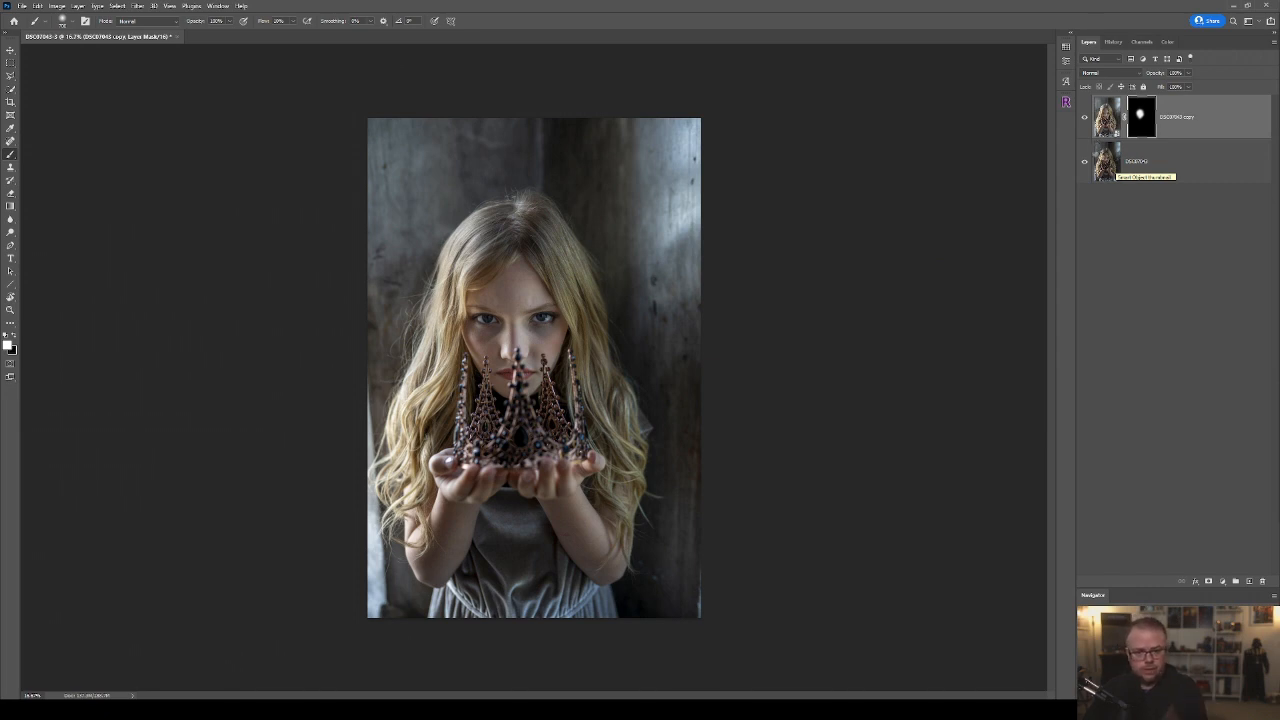
click(1189, 74)
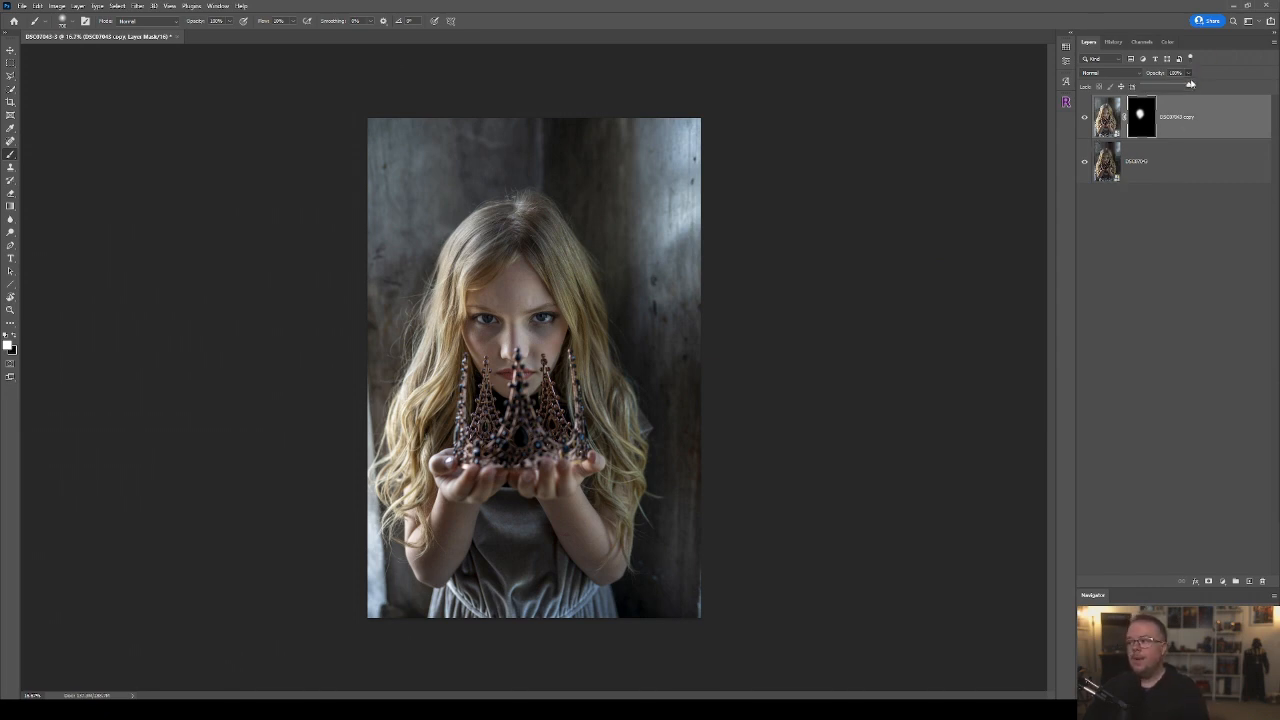
drag(1189, 87, 1180, 88)
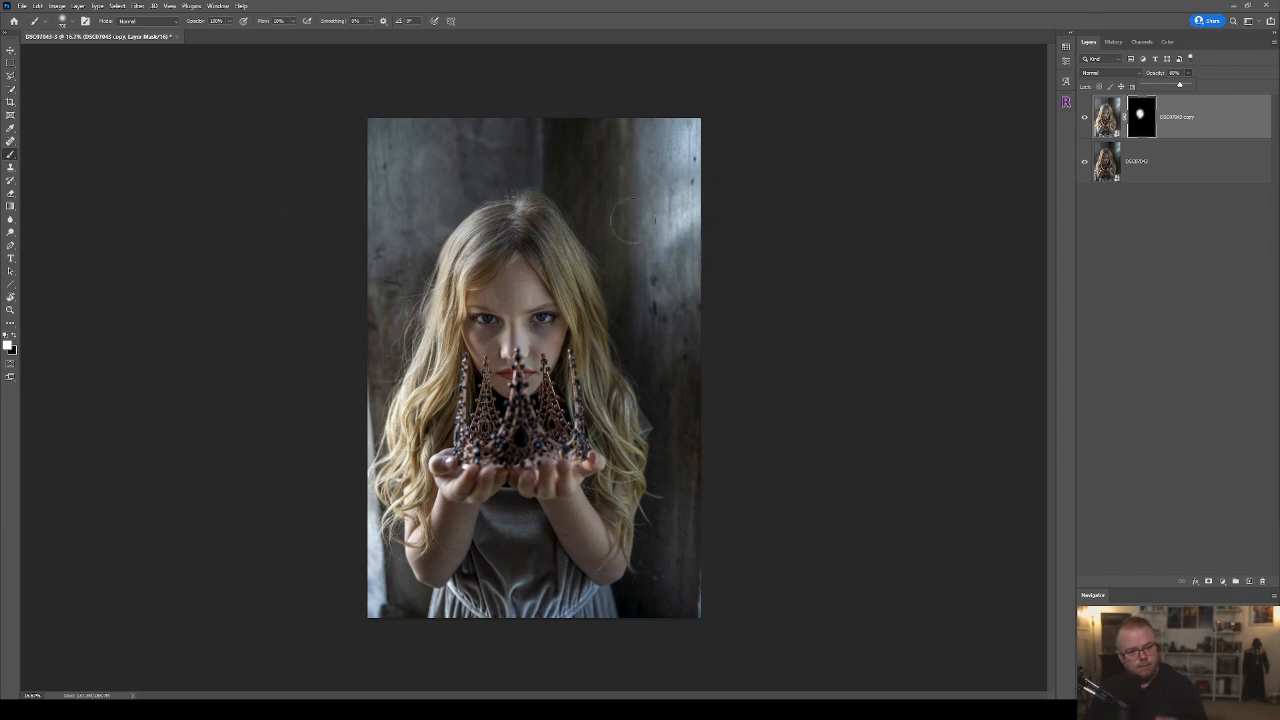
Flatten the image into a single layer.
click(77, 6)
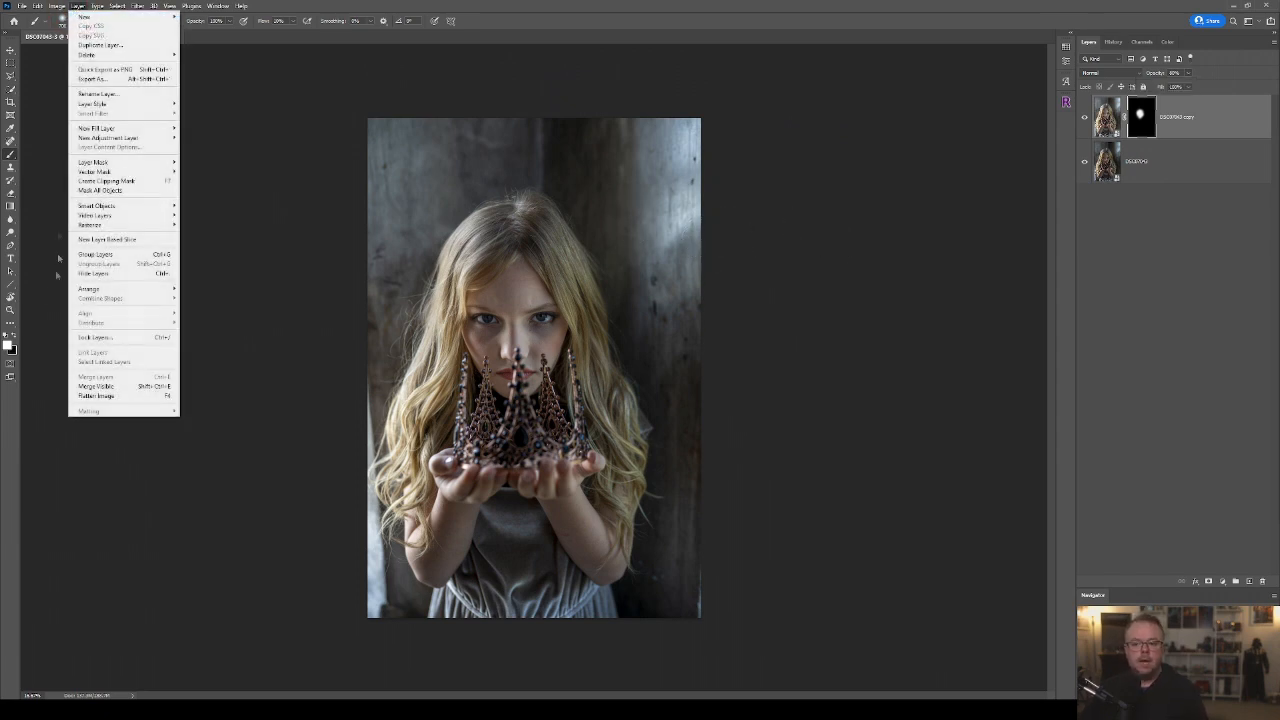
click(118, 397)
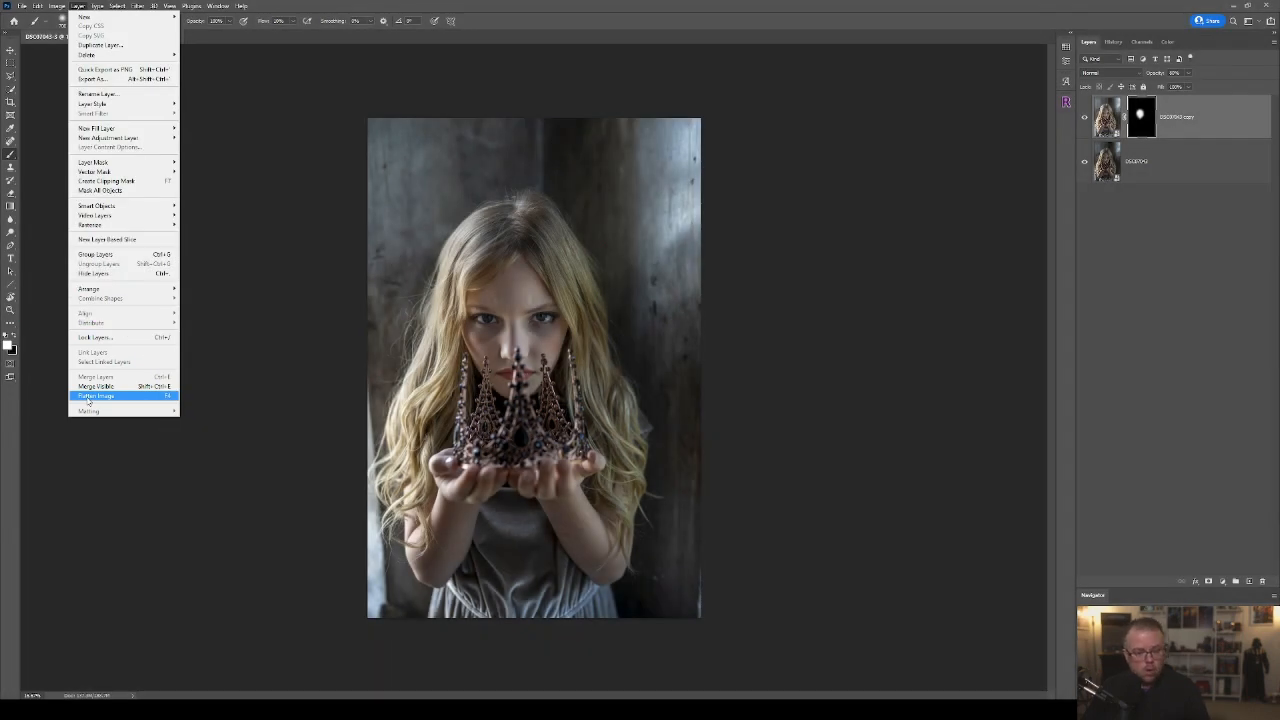
click(88, 397)
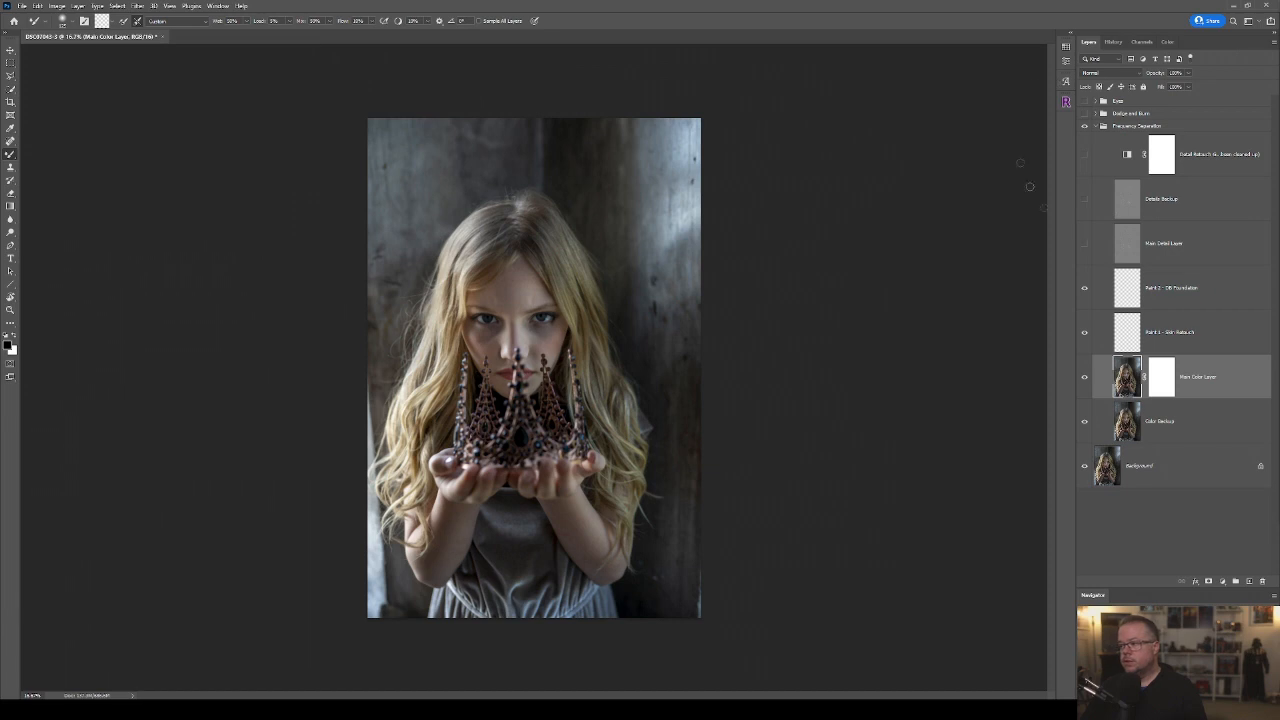
Show the Main Detail Layer in the Frequency Separation group and select the Paint 1 - Skin Retouch layer.
click(1083, 246)
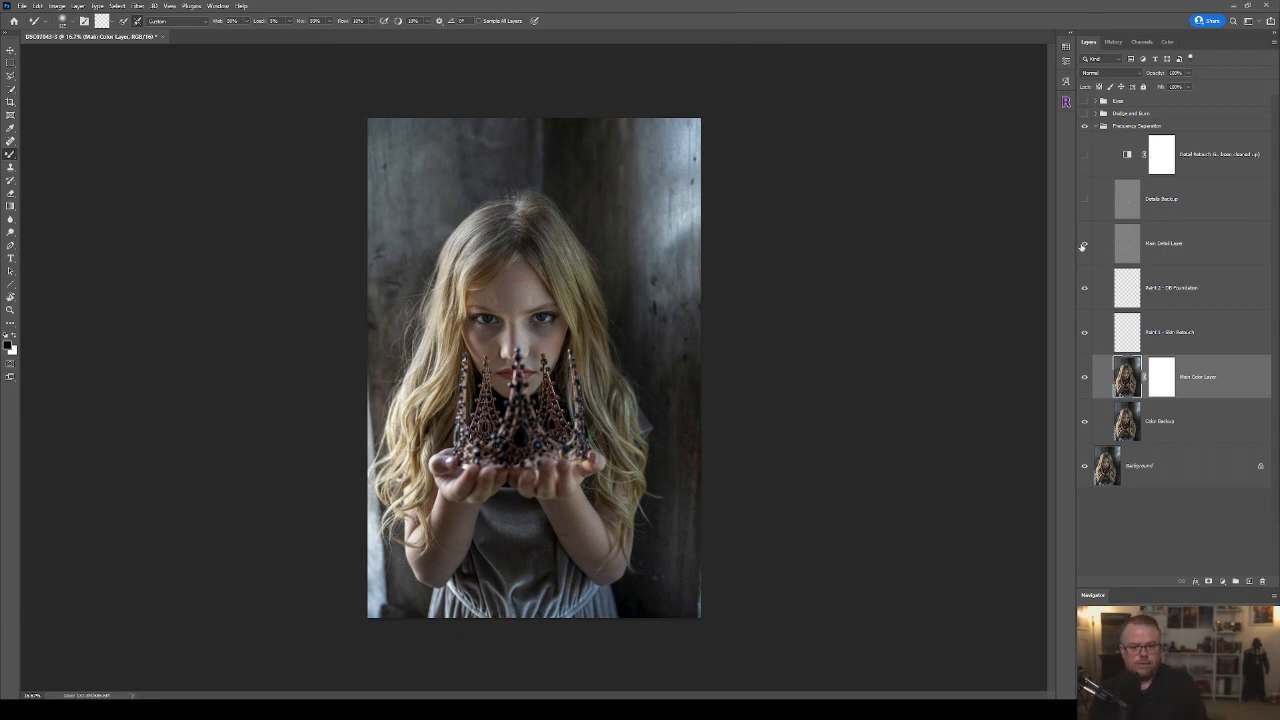
click(1083, 245)
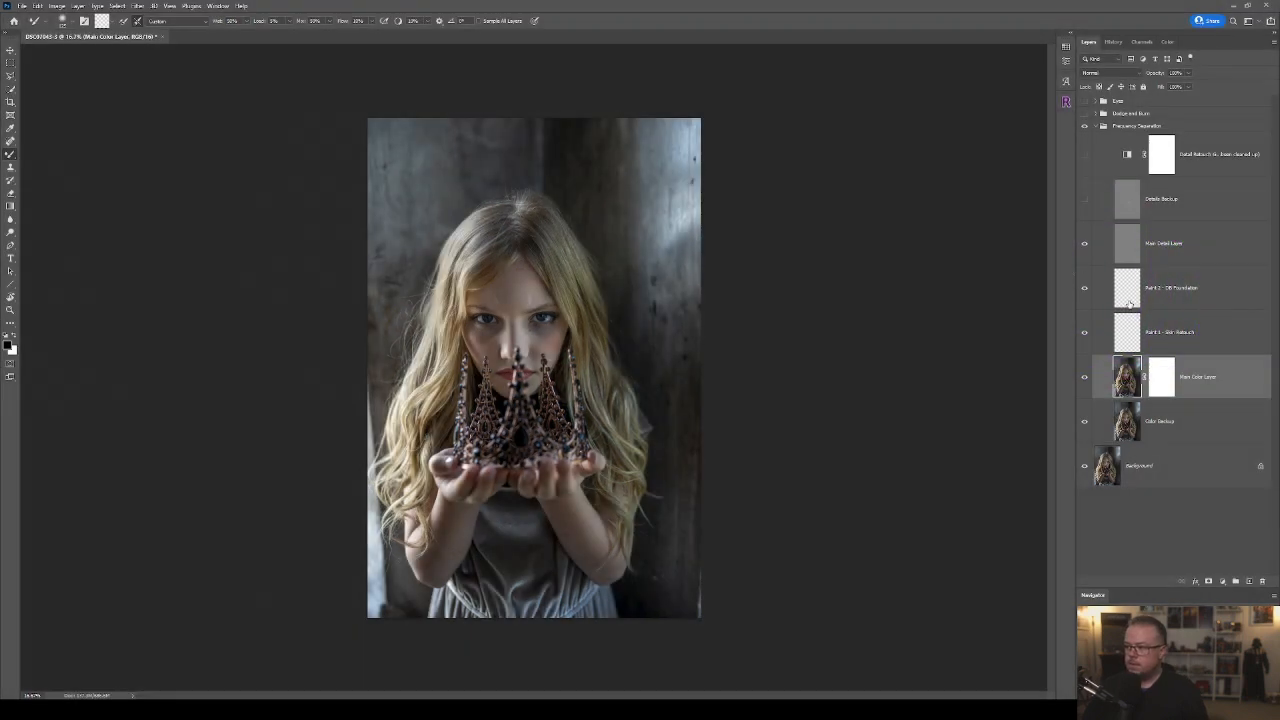
click(1128, 334)
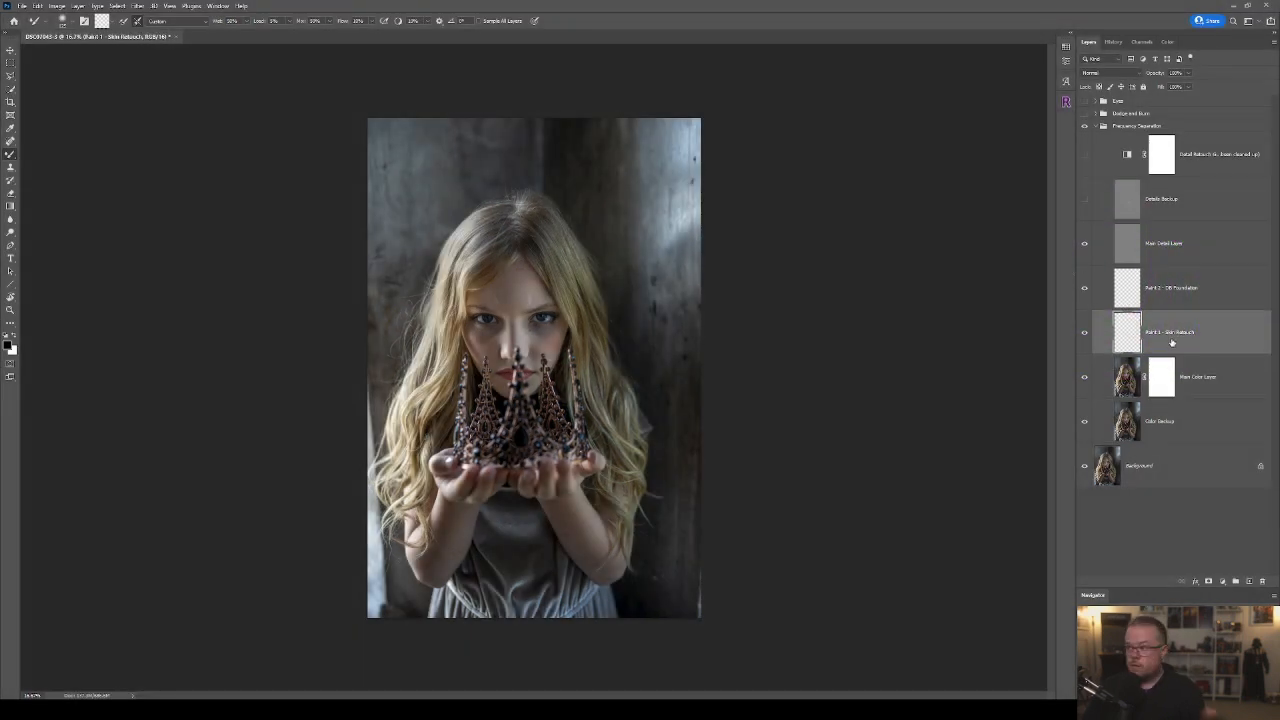
Switch to the regular Brush tool and choose the textured Fill brush listed beneath Watercolor 4 in General Brushes.
key(shift+b)
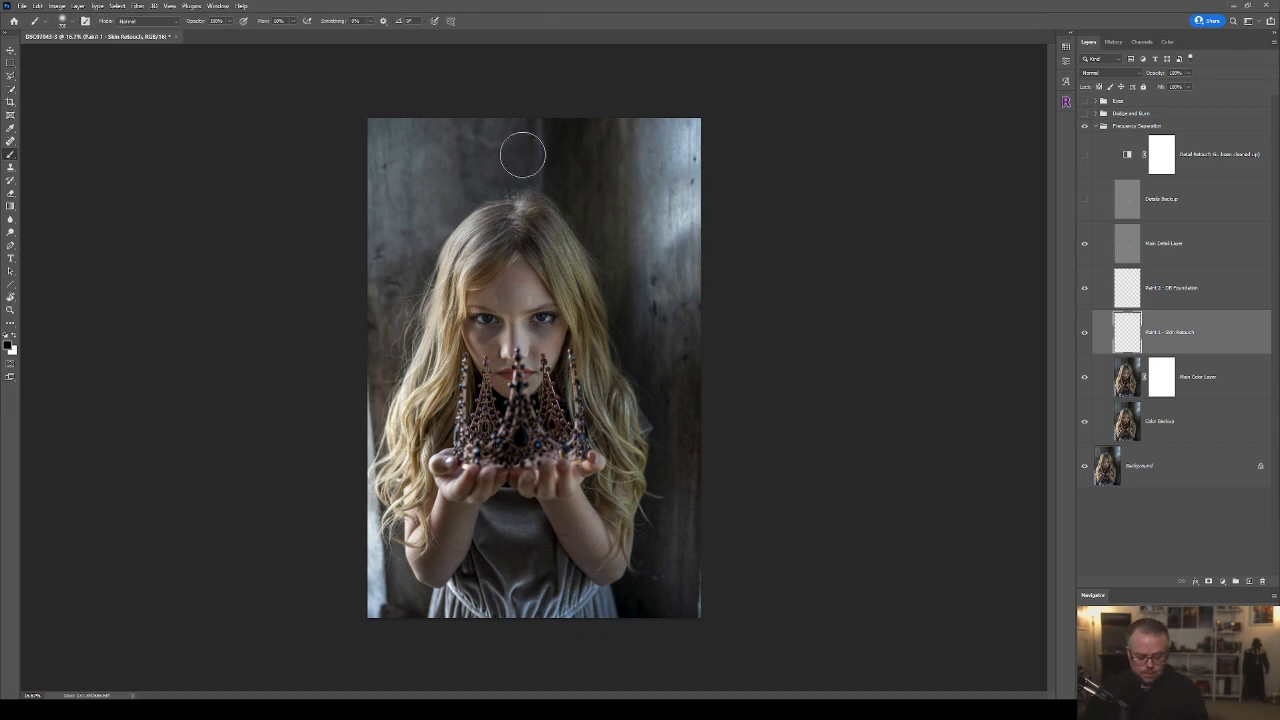
click(72, 27)
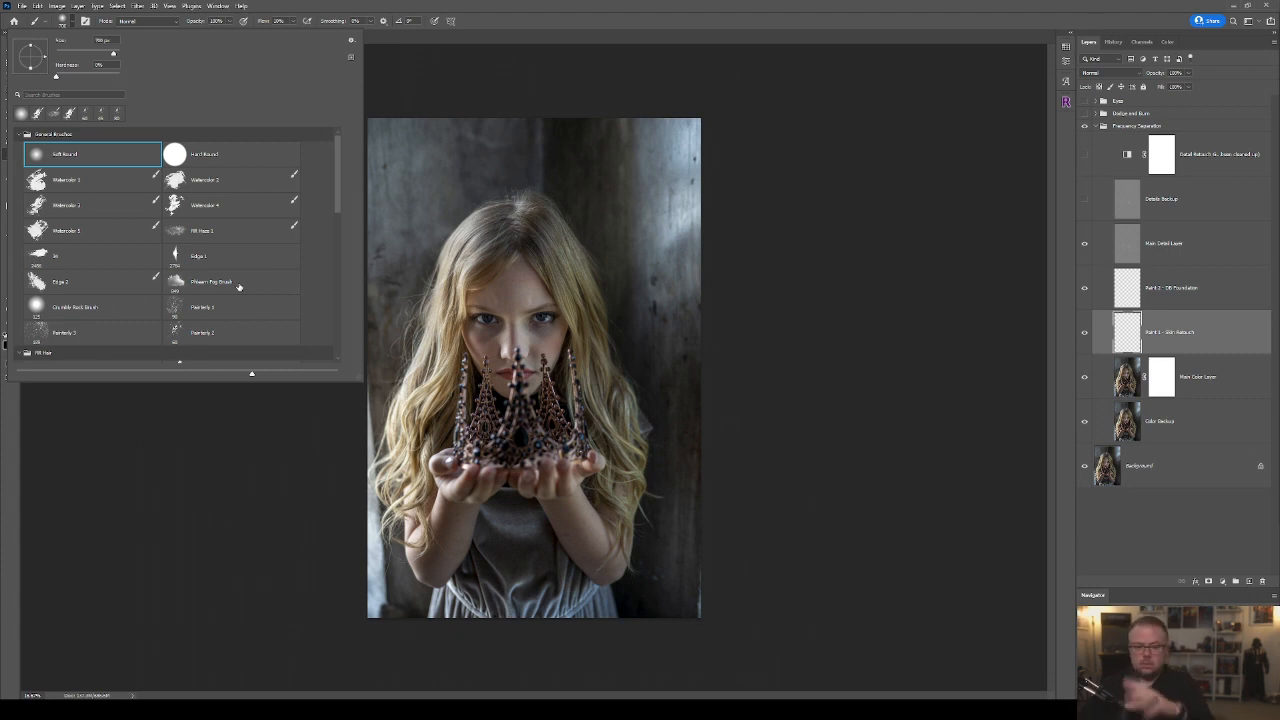
click(205, 231)
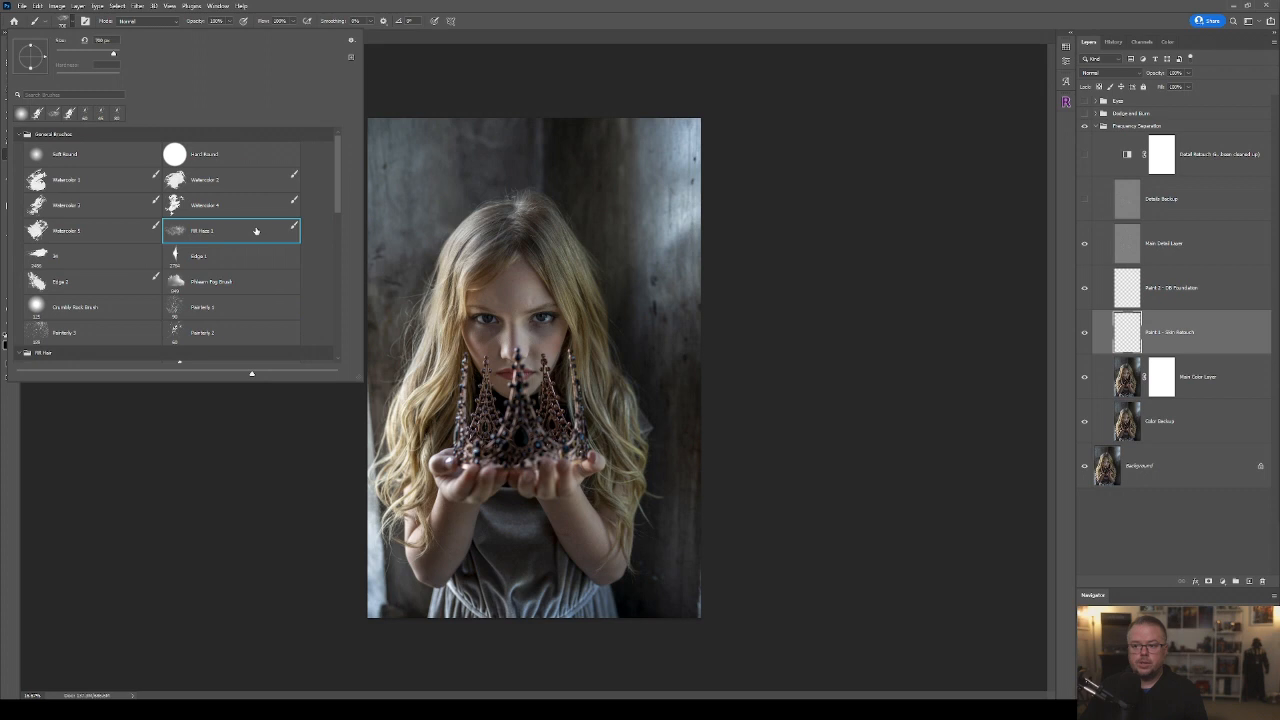
click(628, 11)
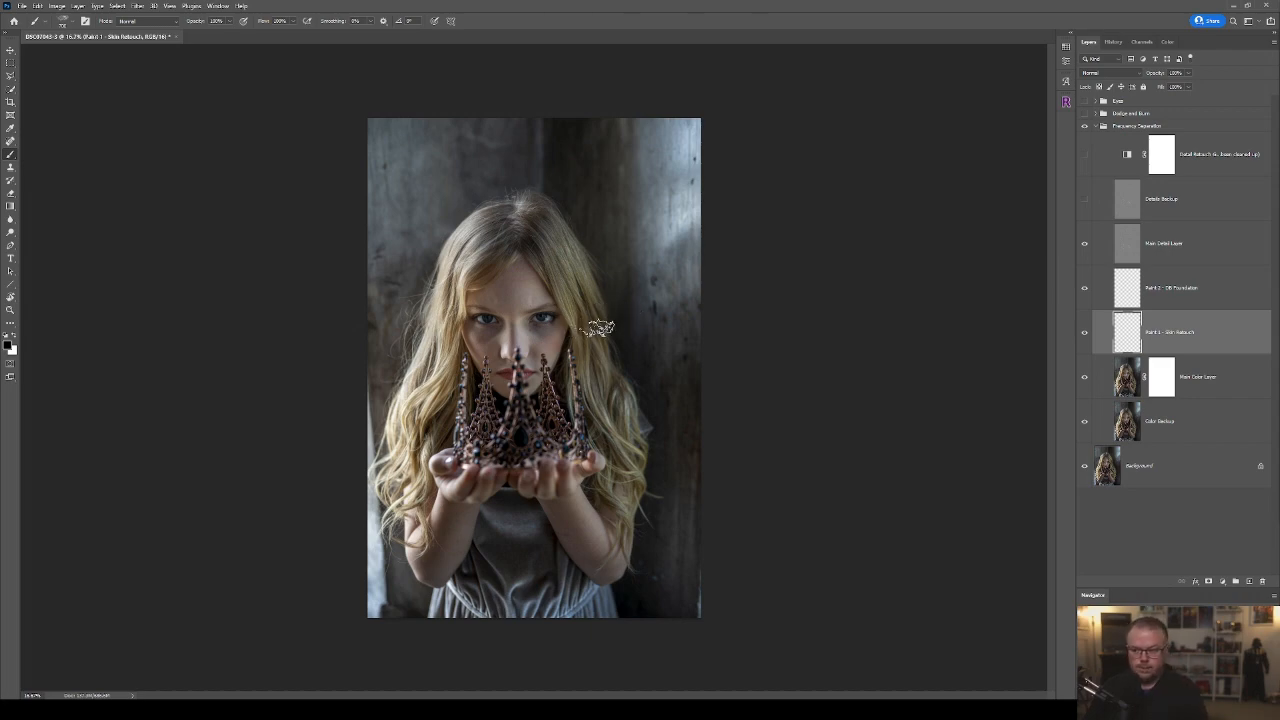
Set the foreground colour's HSB brightness to 15%.
scroll(609, 354, up, 4)
scroll(609, 354, up, 4)
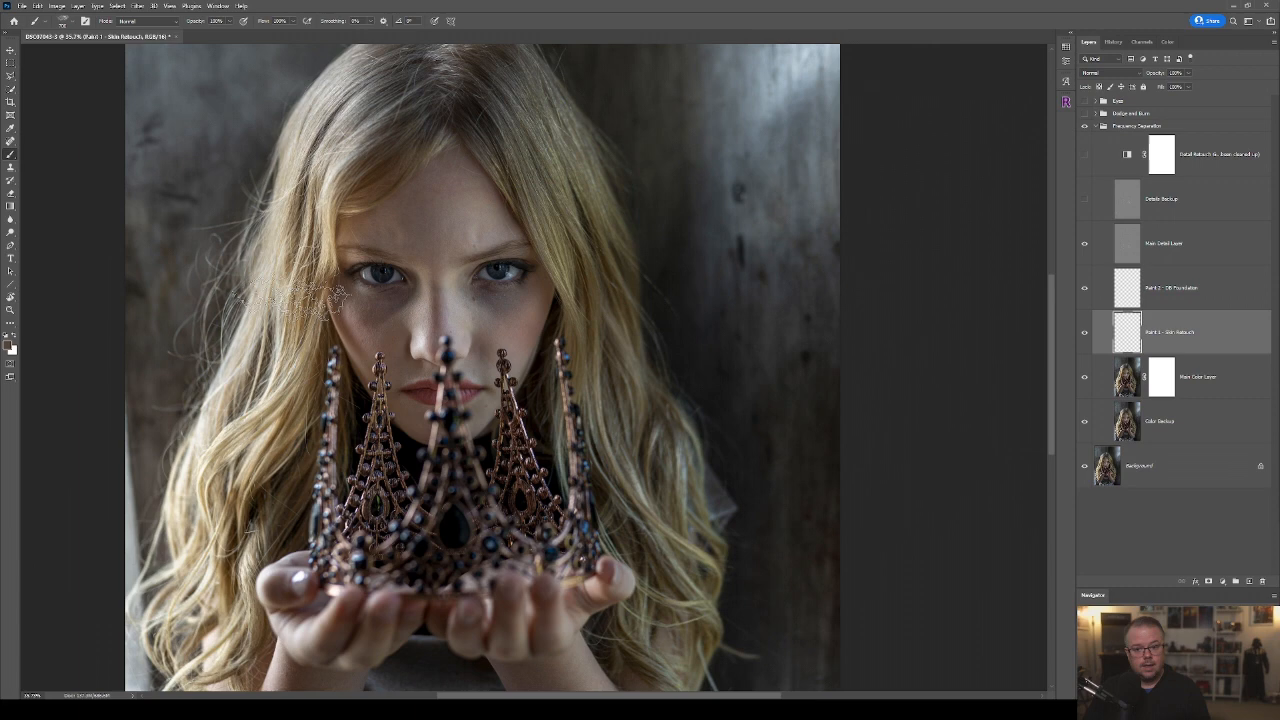
click(10, 346)
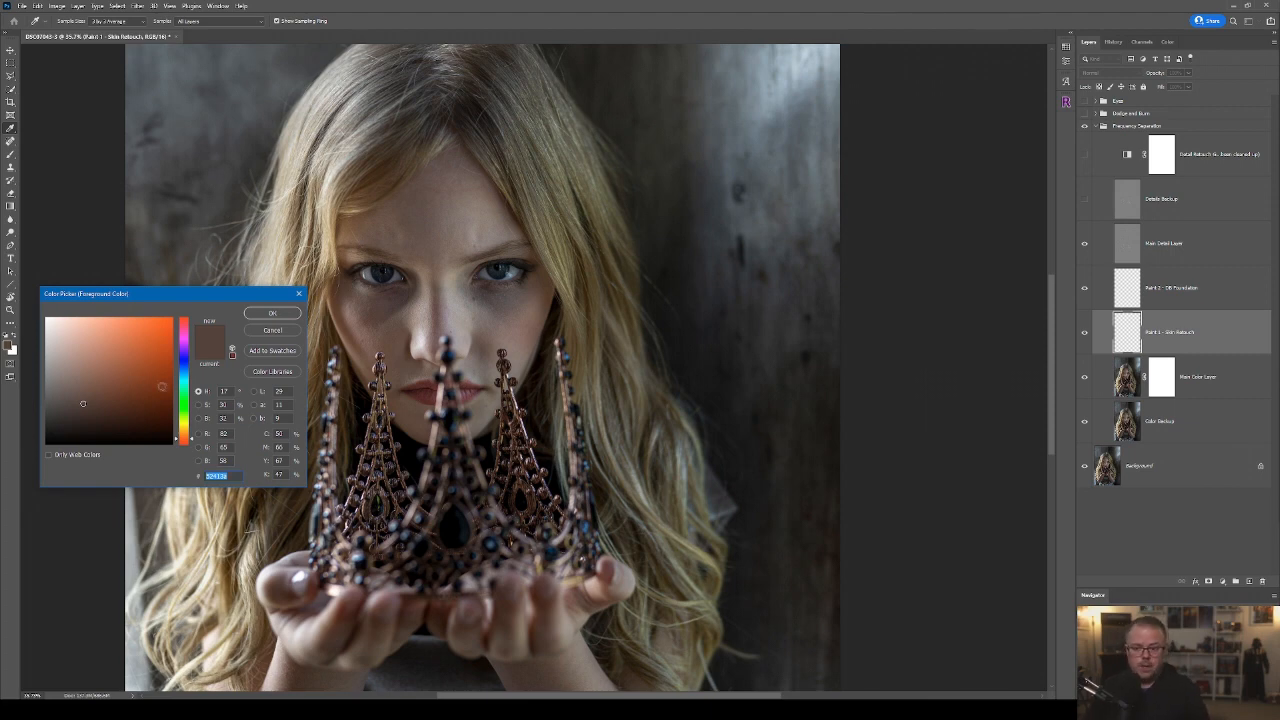
click(209, 402)
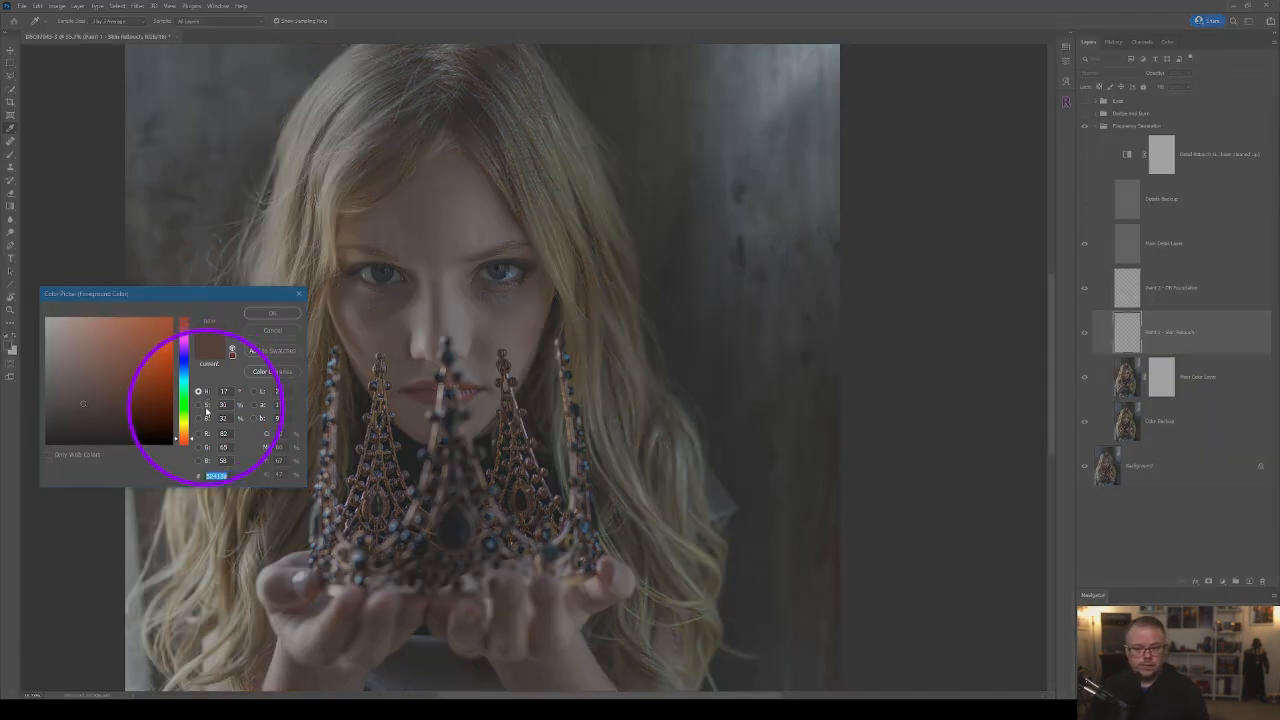
click(208, 425)
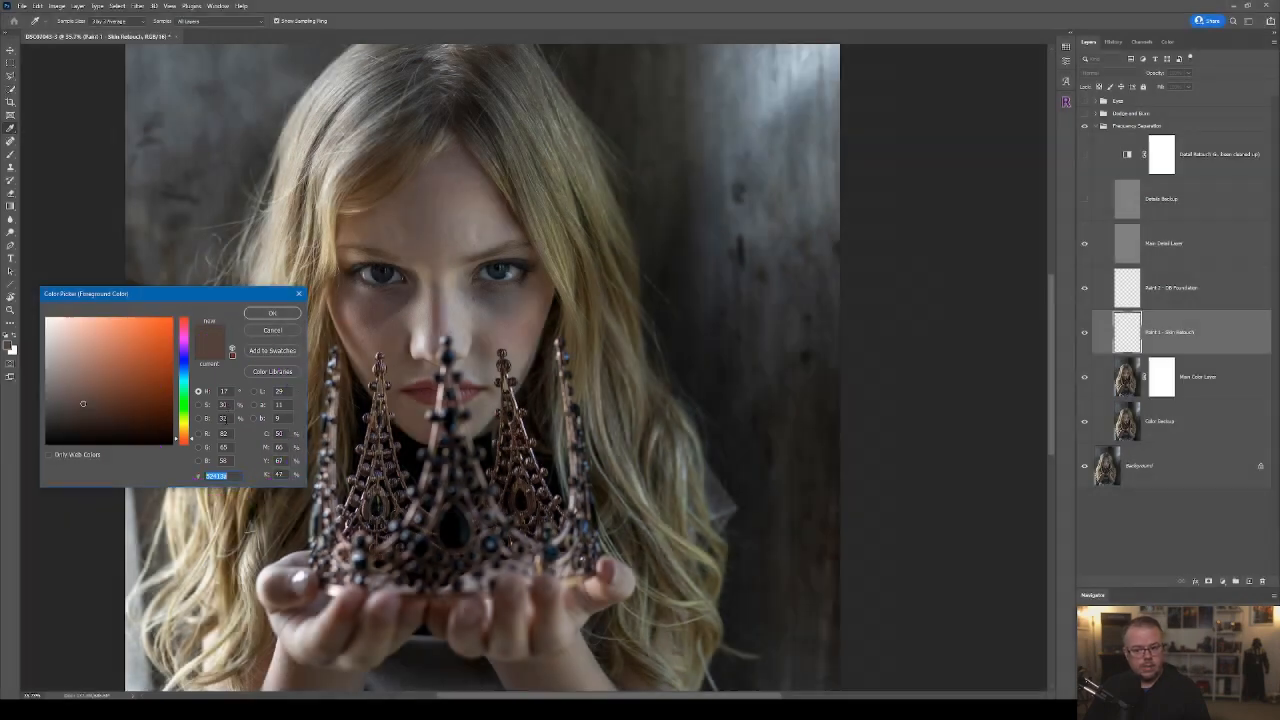
click(223, 418)
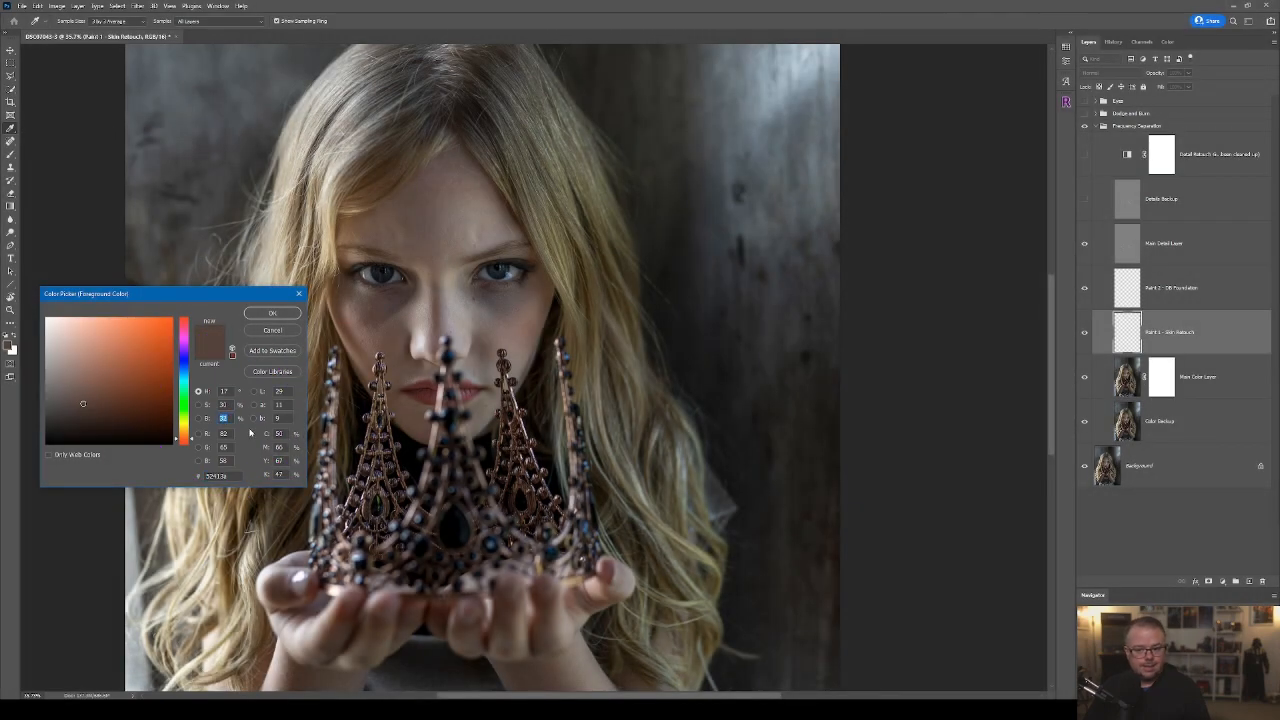
text(15)
key(Return)
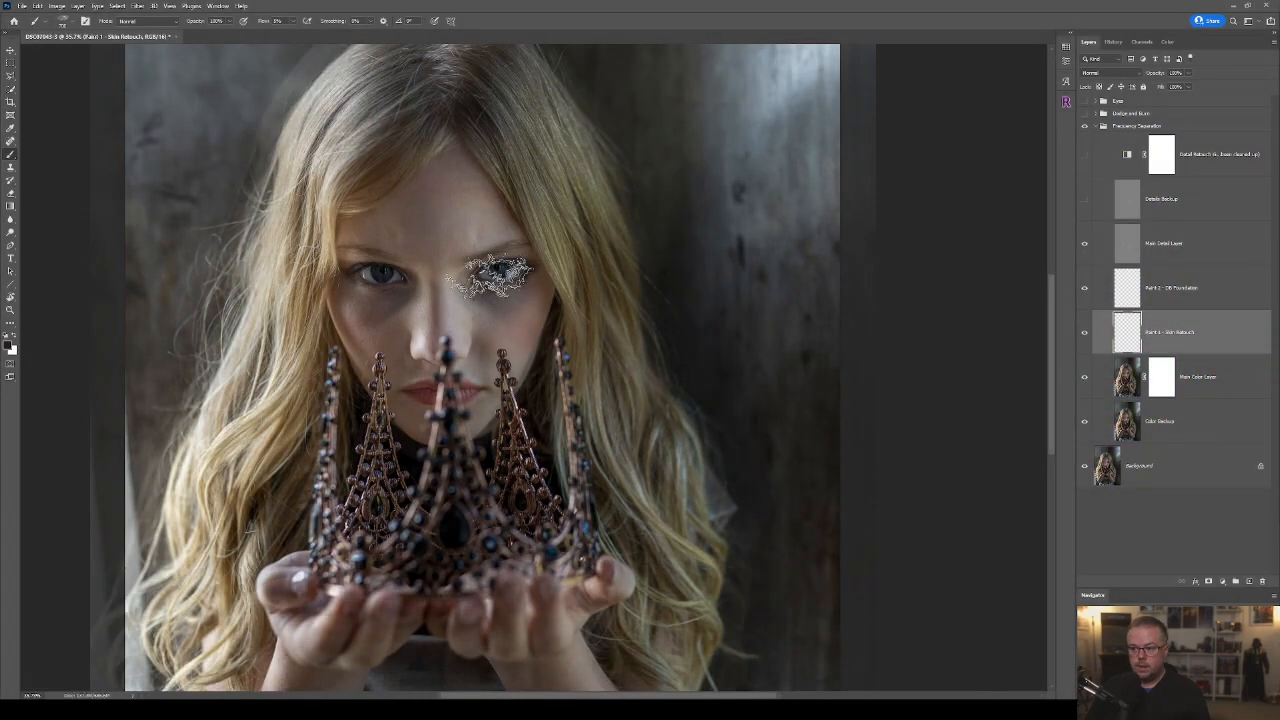
Paint over the uneven skin tones on both cheeks, under the eyes and beside the nose on the Skin Retouch layer.
scroll(495, 275, up, 2)
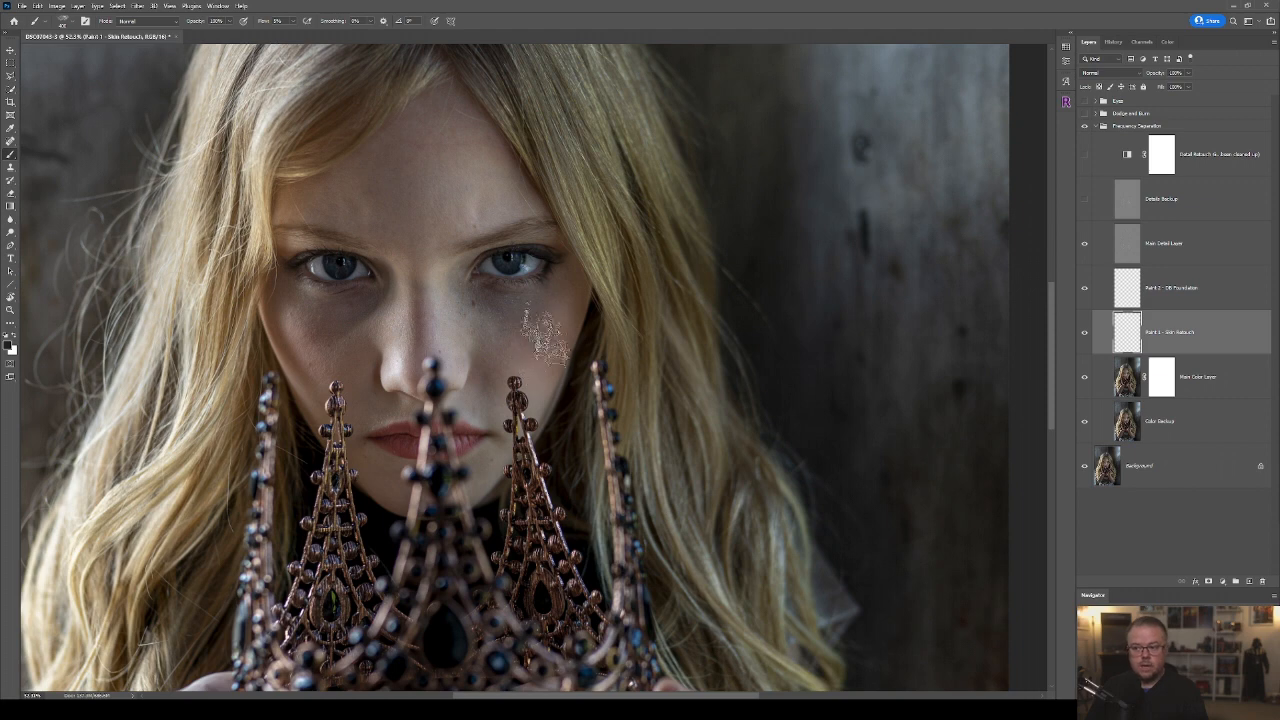
drag(456, 268, 460, 328)
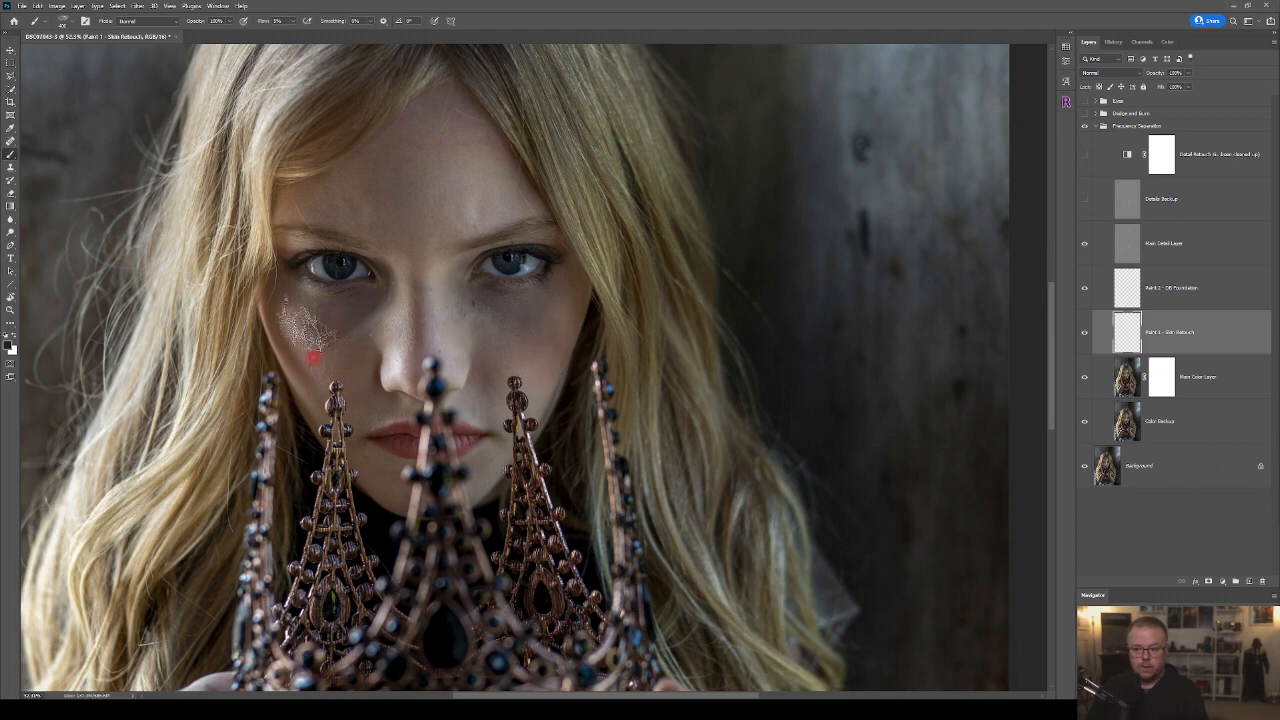
mouse_move(345, 340)
mouse_down()
mouse_move(350, 293)
mouse_move(331, 322)
mouse_move(356, 349)
mouse_move(366, 325)
mouse_move(336, 312)
mouse_up()
mouse_move(557, 324)
mouse_down()
mouse_move(549, 345)
mouse_move(531, 336)
mouse_move(555, 318)
mouse_up()
mouse_move(485, 364)
mouse_down()
mouse_move(492, 327)
mouse_move(504, 366)
mouse_up()
drag(457, 330, 458, 272)
Enlarge the brush and even out the skin tones on the forehead down towards the brows.
key(bracketright)
key(bracketright)
mouse_move(466, 189)
mouse_down()
mouse_move(480, 192)
mouse_move(434, 120)
mouse_move(457, 157)
mouse_move(452, 130)
mouse_move(452, 157)
mouse_move(426, 164)
mouse_move(453, 195)
mouse_move(478, 195)
mouse_move(463, 143)
mouse_move(480, 195)
mouse_move(465, 150)
mouse_move(471, 206)
mouse_move(445, 222)
mouse_move(460, 215)
mouse_move(490, 160)
mouse_move(380, 212)
mouse_move(450, 200)
mouse_move(450, 228)
mouse_up()
Soften the tones on the nose and chin, using progressively smaller brush sizes.
key(bracketleft)
key(bracketleft)
drag(415, 335, 412, 372)
key([)
key([)
key([)
key([)
mouse_move(380, 474)
mouse_down()
mouse_move(483, 455)
mouse_move(488, 467)
mouse_move(474, 410)
mouse_move(476, 450)
mouse_up()
Soften the skin tones around the mouth and lower cheeks on the Skin Retouch layer, varying the brush size.
key(])
key(])
key(])
mouse_move(380, 417)
mouse_down()
mouse_move(387, 392)
mouse_move(372, 414)
mouse_up()
key([)
key([)
key([)
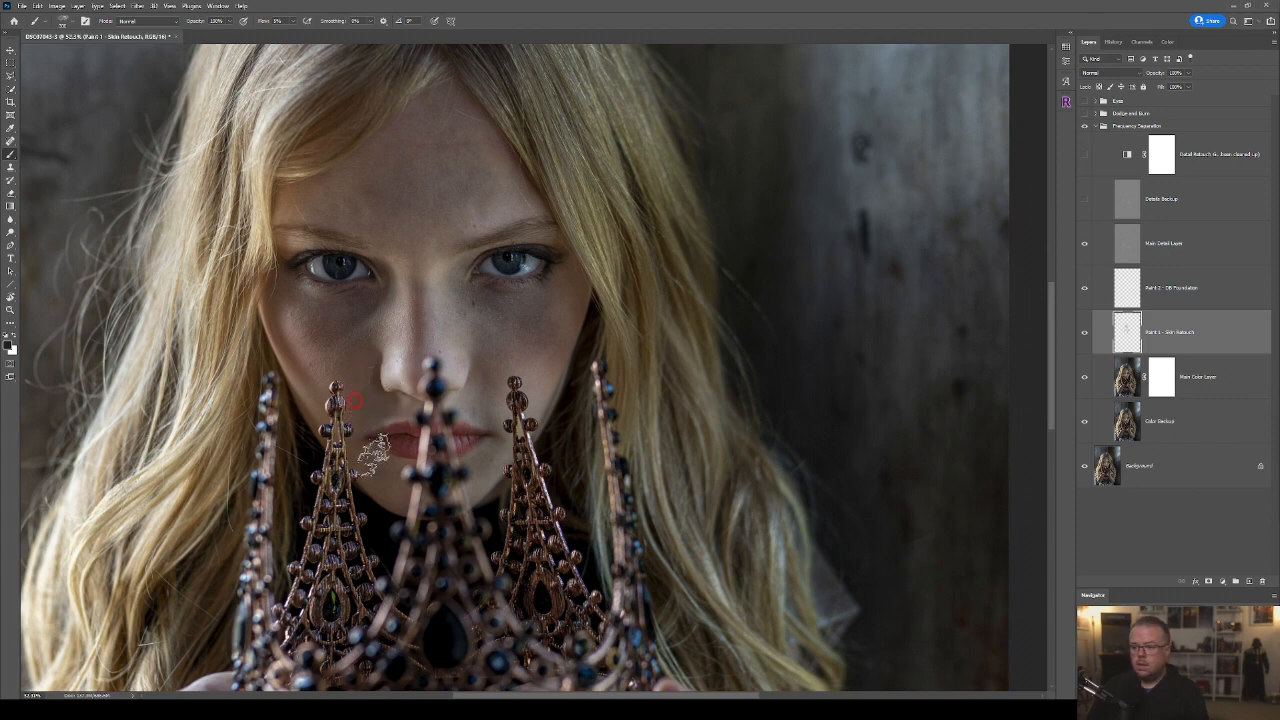
drag(549, 371, 536, 382)
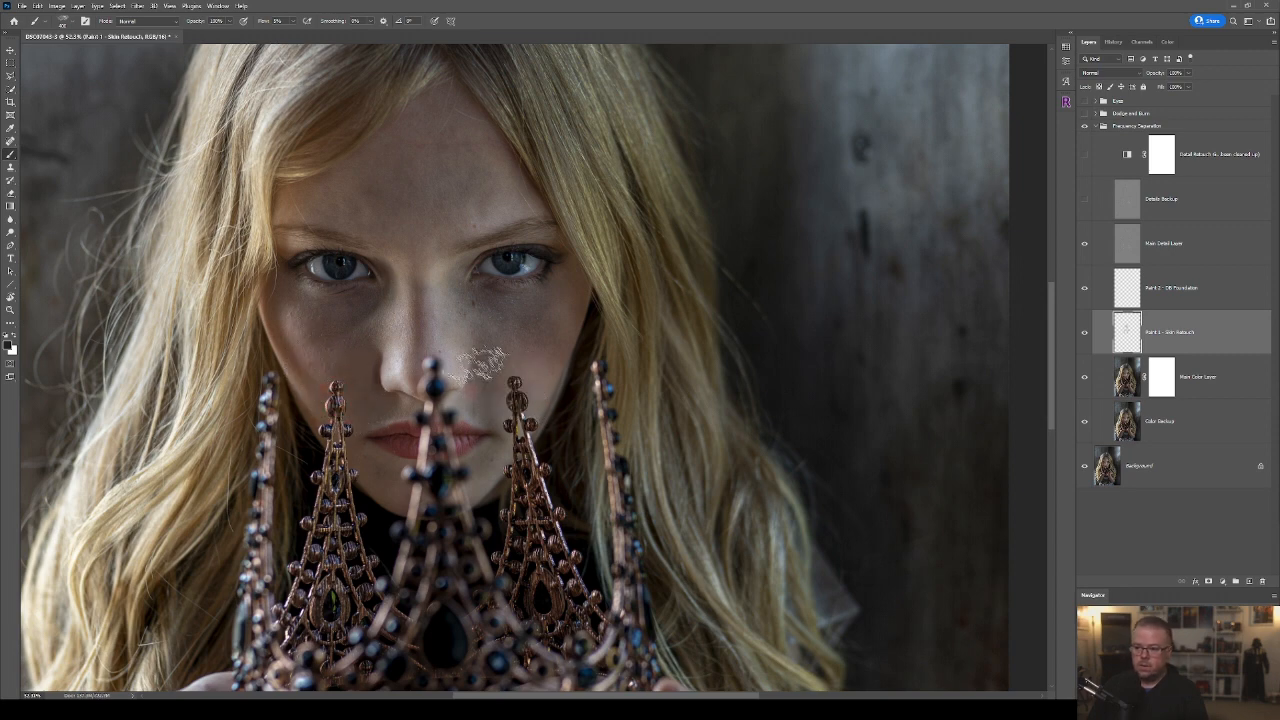
Toggle the Skin Retouch layer's visibility to compare the whole portrait before and after the painting.
scroll(668, 465, down, 5)
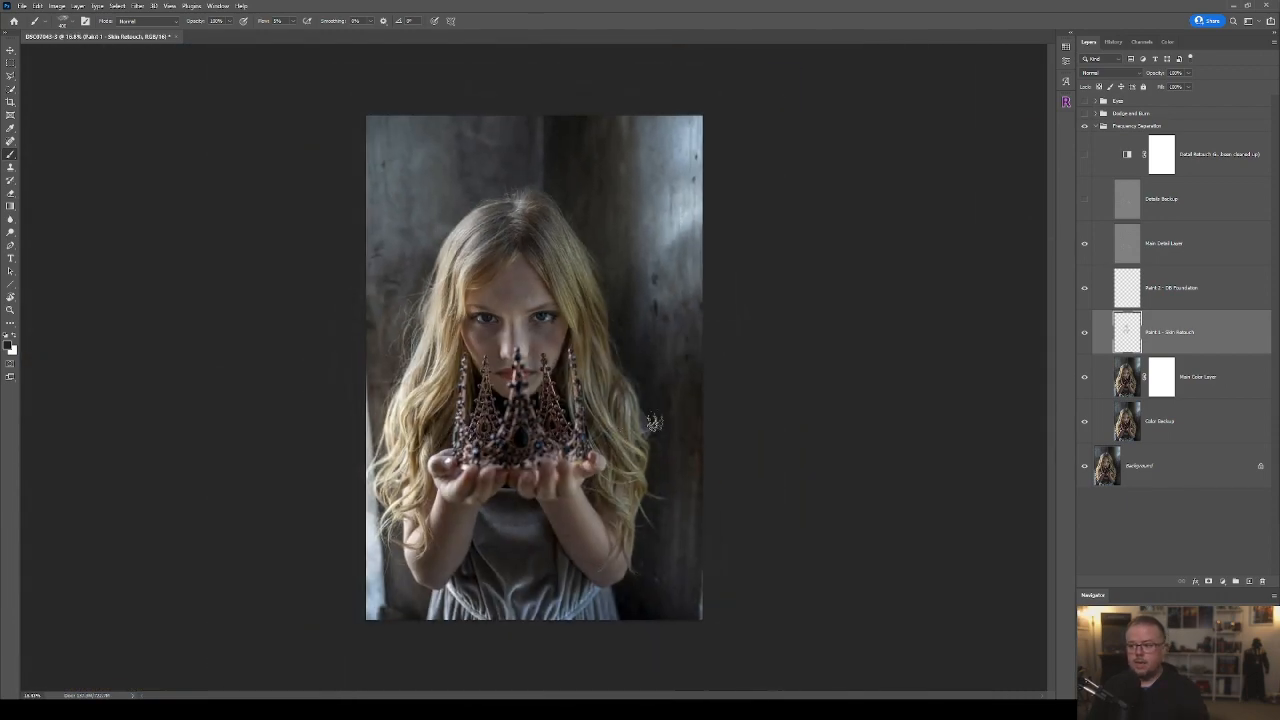
click(1084, 332)
click(1084, 332)
click(1084, 332)
click(1084, 332)
Even out the tones on the shadowed cheek beside the nose on the Skin Retouch layer.
scroll(613, 320, up, 5)
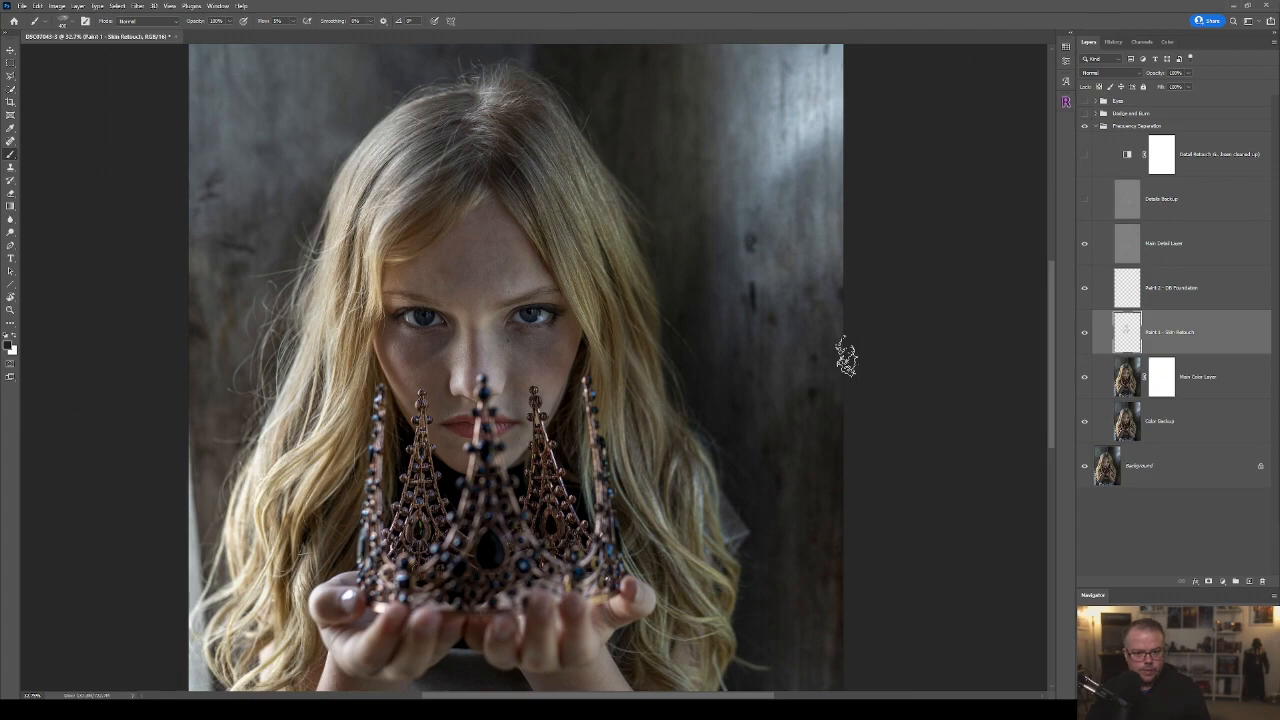
scroll(544, 378, up, 2)
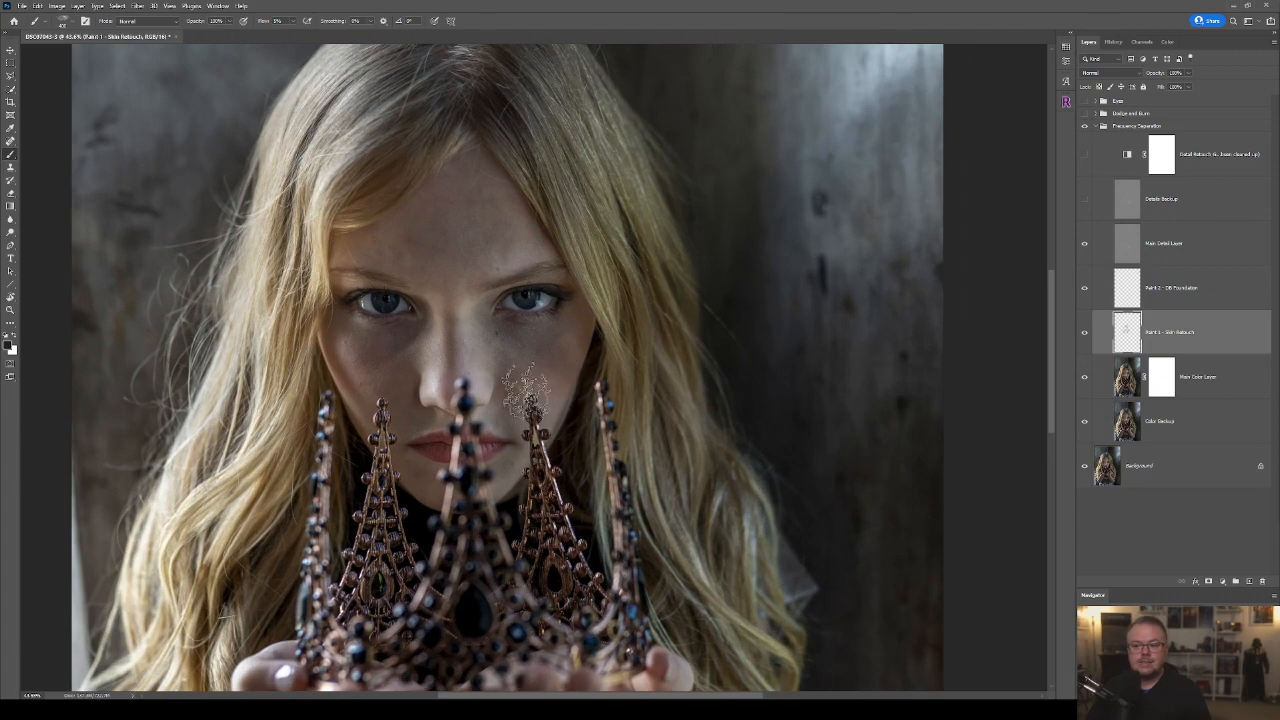
scroll(525, 392, up, 2)
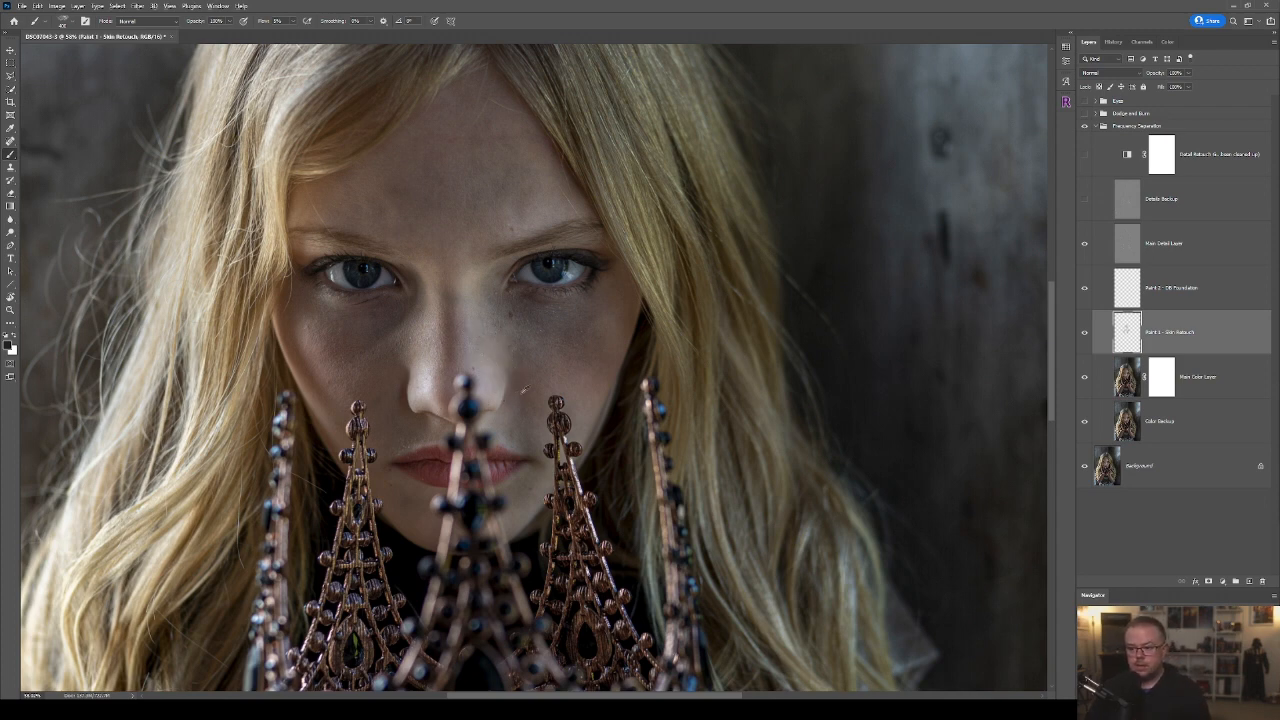
alt+click(585, 386)
alt+click(600, 381)
mouse_move(611, 370)
mouse_down()
mouse_move(545, 322)
mouse_move(578, 346)
mouse_move(578, 379)
mouse_up()
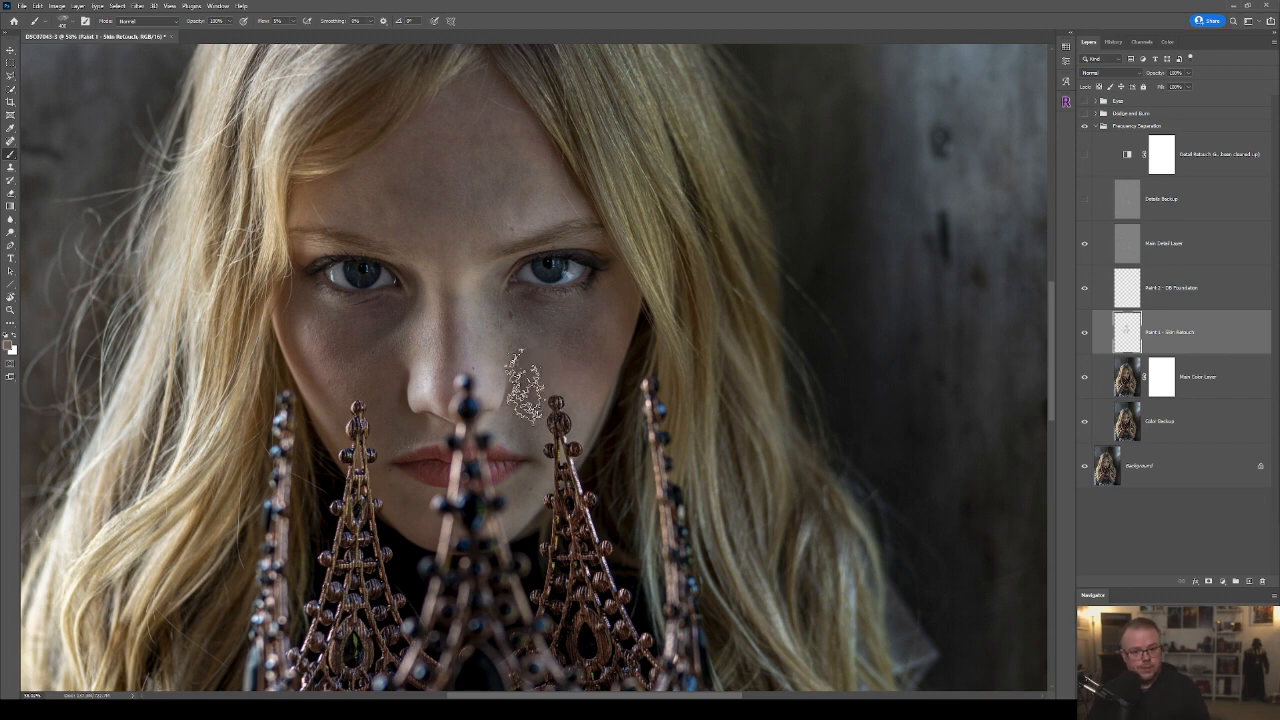
Set the foreground colour's HSB brightness to 30%.
click(9, 345)
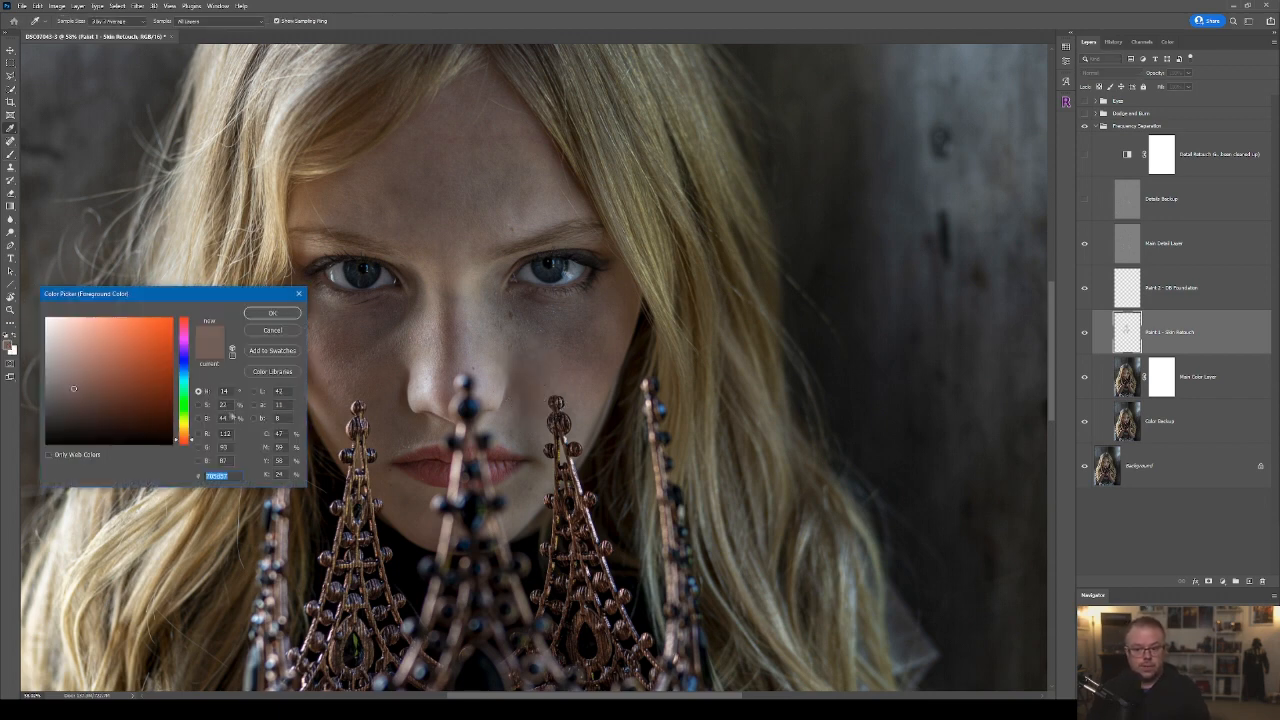
click(222, 418)
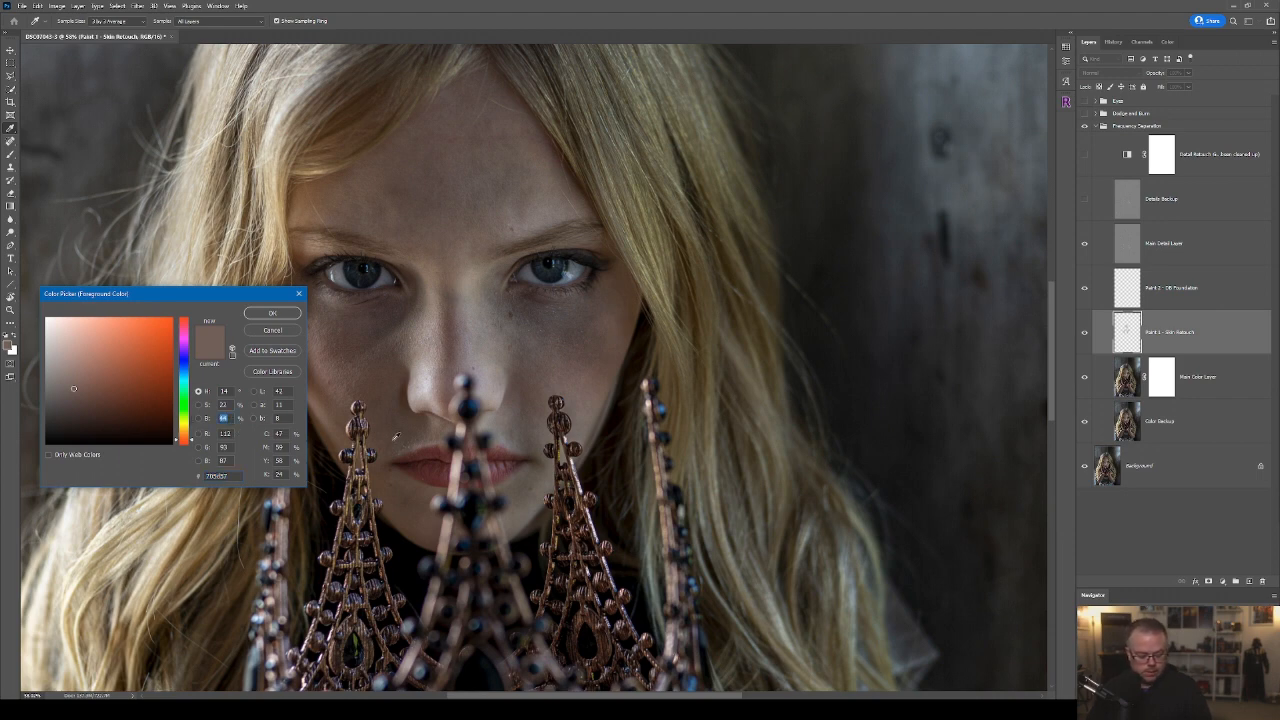
text(30)
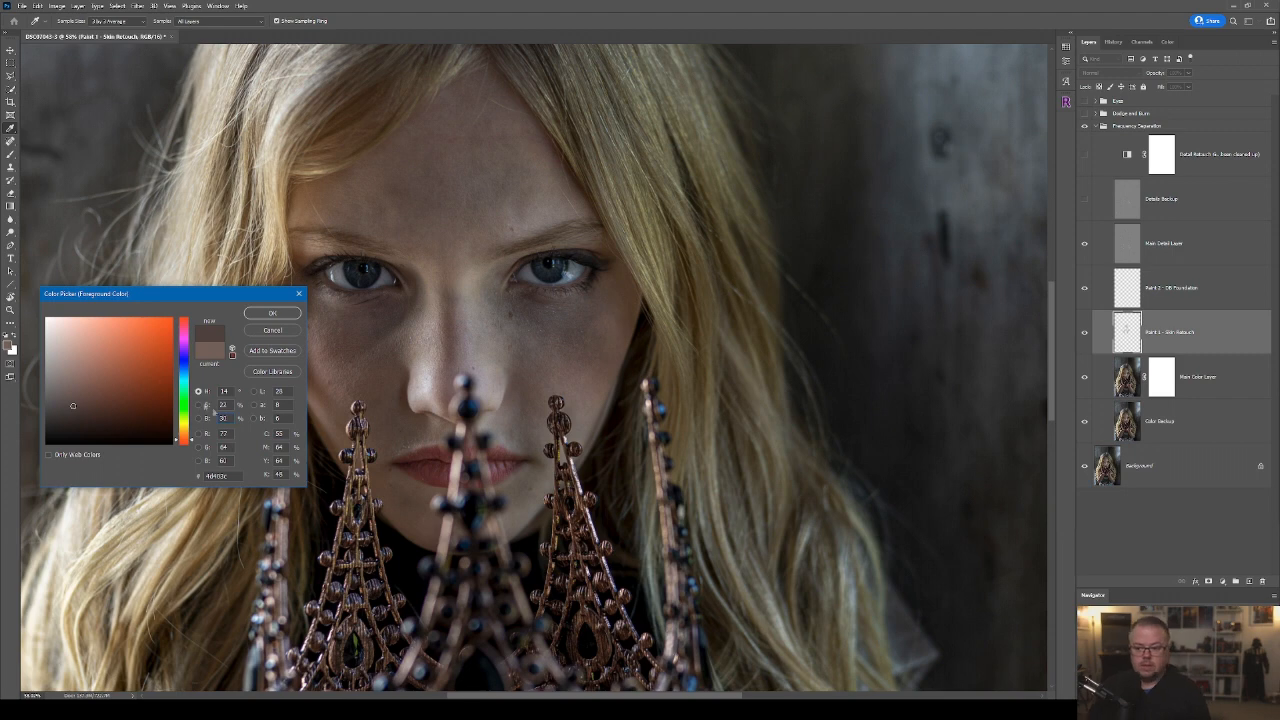
click(259, 313)
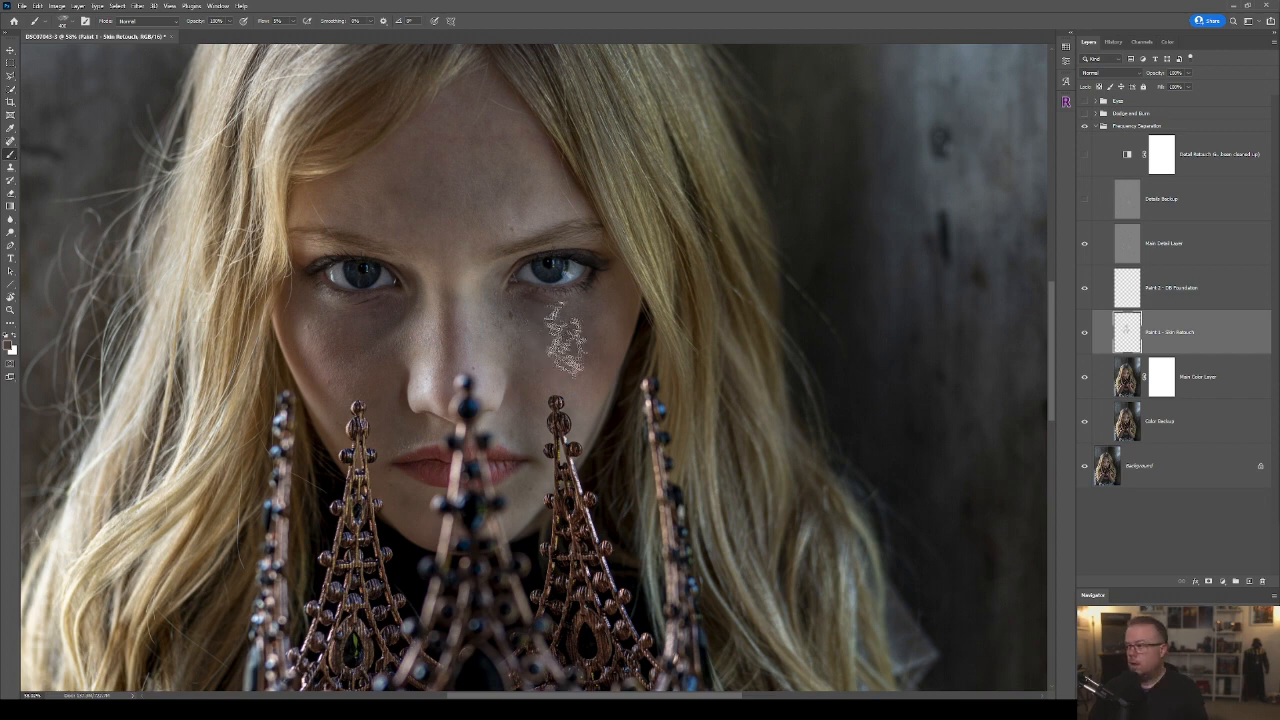
Paint the darker skin tone over both cheeks below the eyes, adjusting the brush size.
mouse_move(543, 329)
mouse_down()
mouse_move(527, 380)
mouse_move(577, 323)
mouse_move(603, 335)
mouse_move(571, 352)
mouse_move(533, 346)
mouse_up()
key(bracketleft)
key(bracketright)
drag(355, 361, 365, 356)
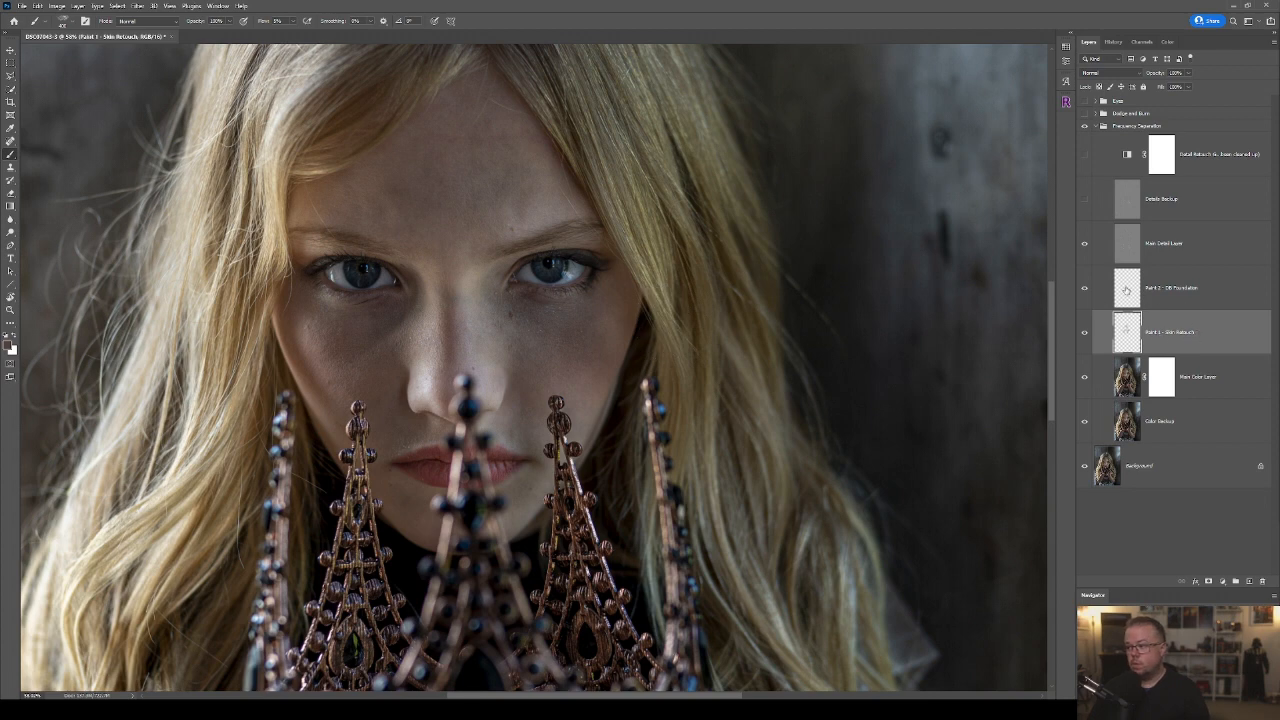
Add a new blank layer directly above the Paint 2 - DB Foundation layer.
click(1126, 289)
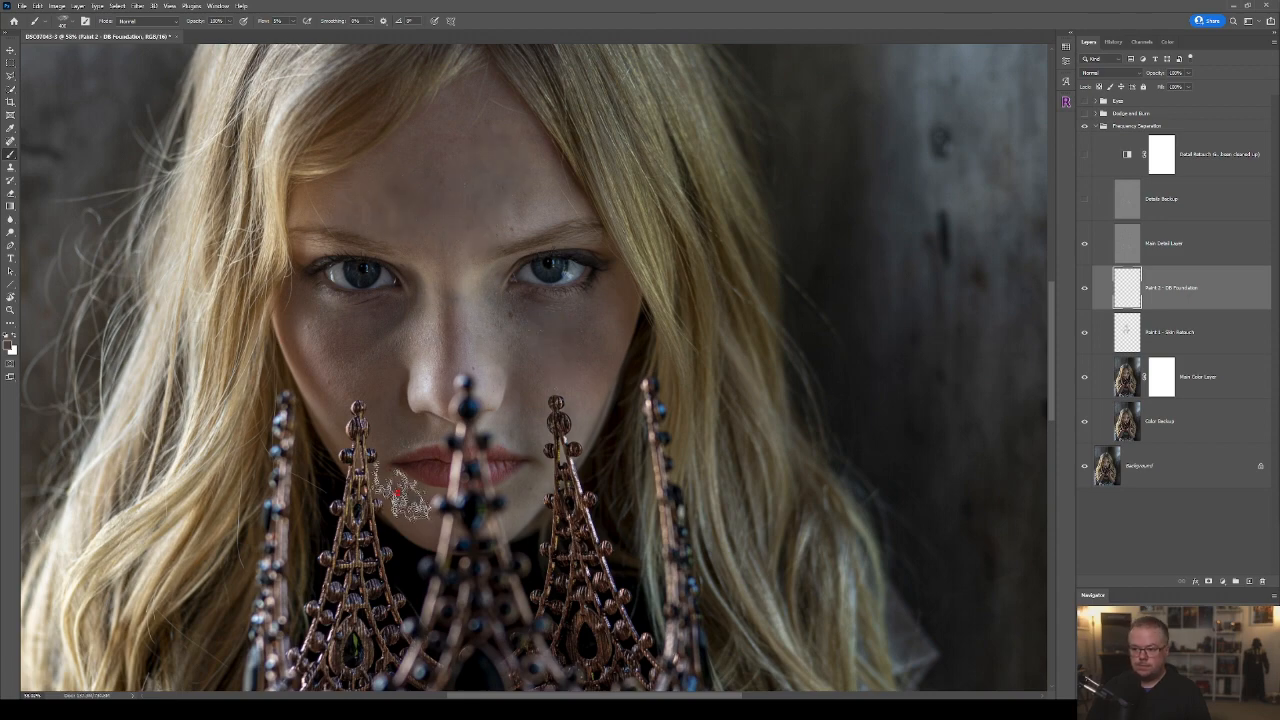
scroll(770, 480, down, 1)
scroll(794, 486, down, 3)
scroll(615, 437, up, 2)
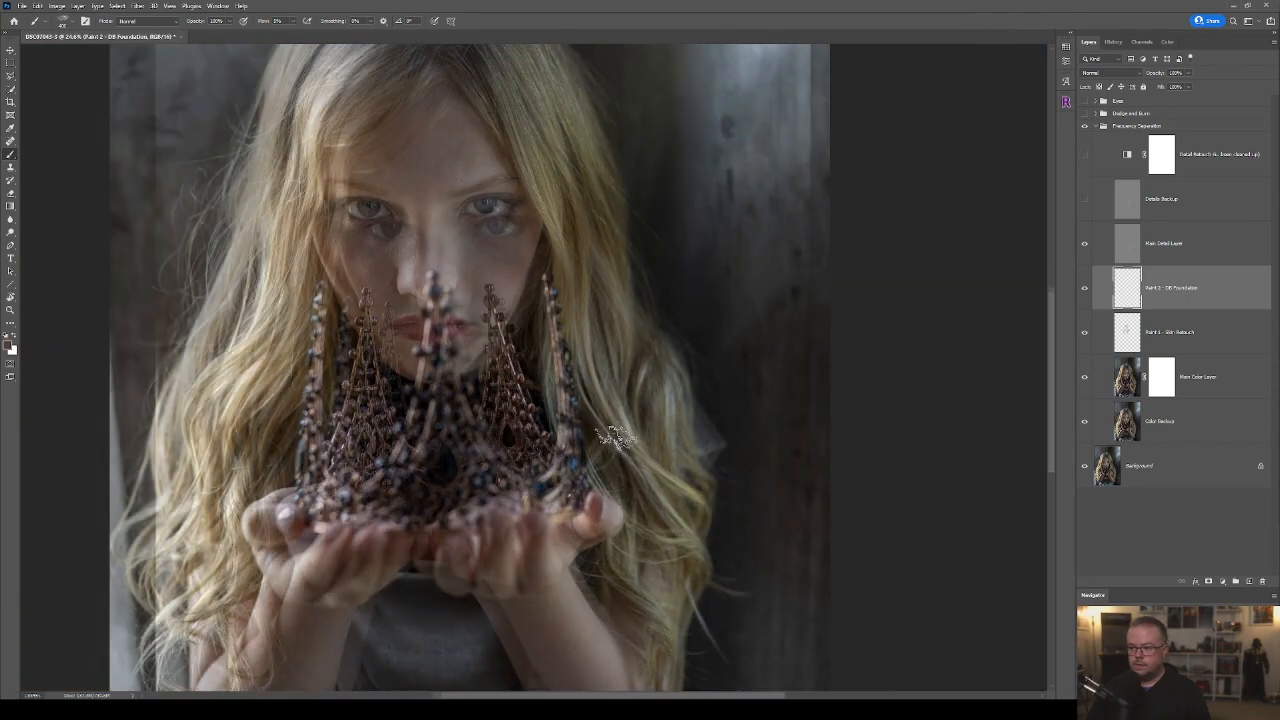
scroll(620, 440, up, 2)
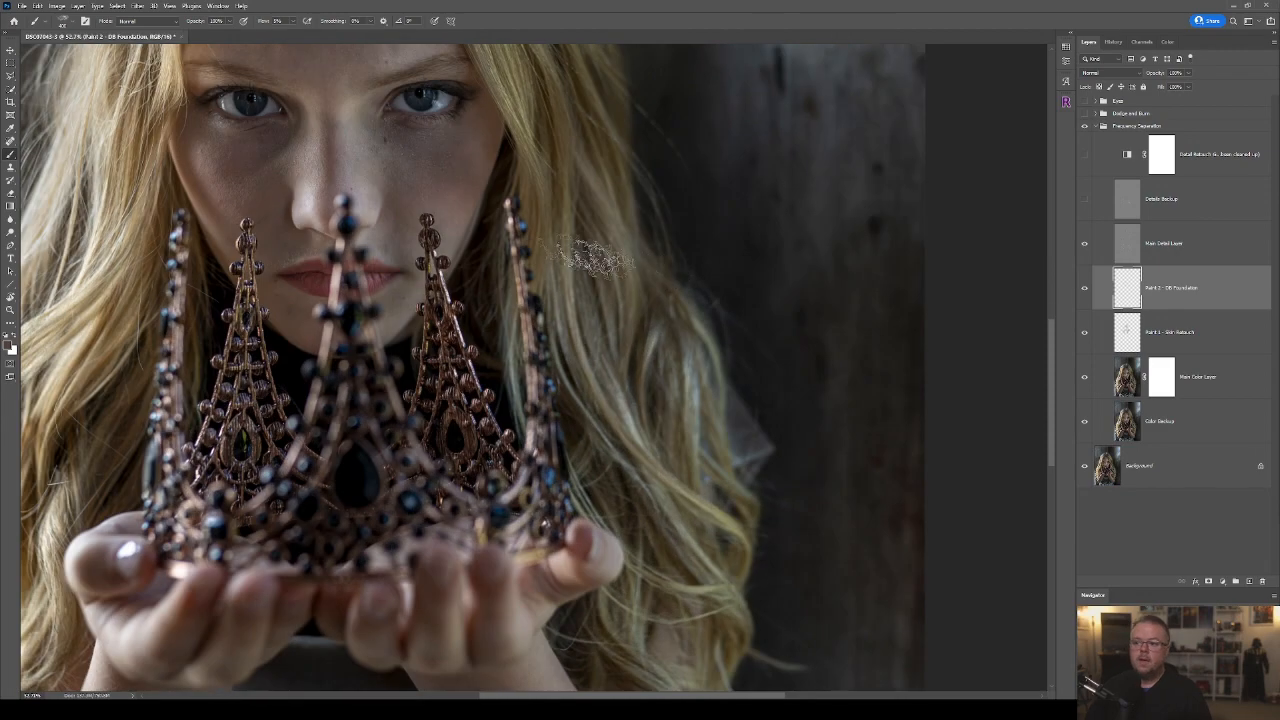
drag(403, 185, 426, 292)
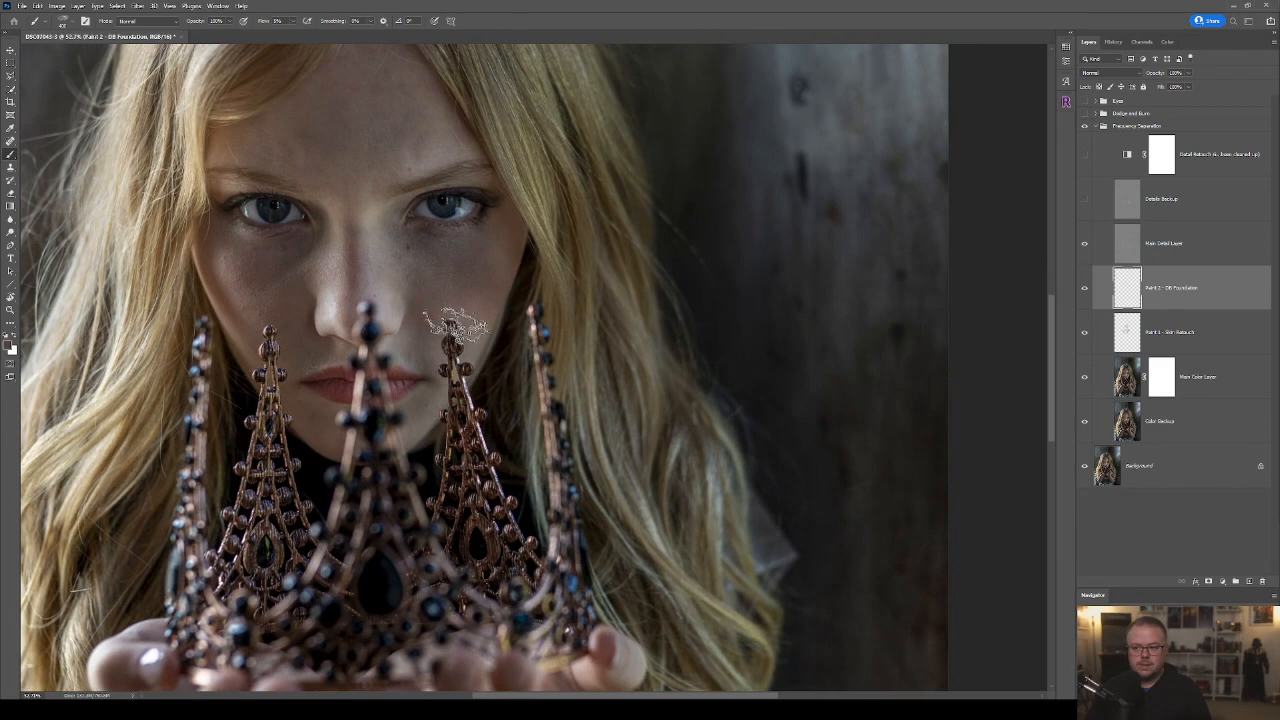
click(1249, 581)
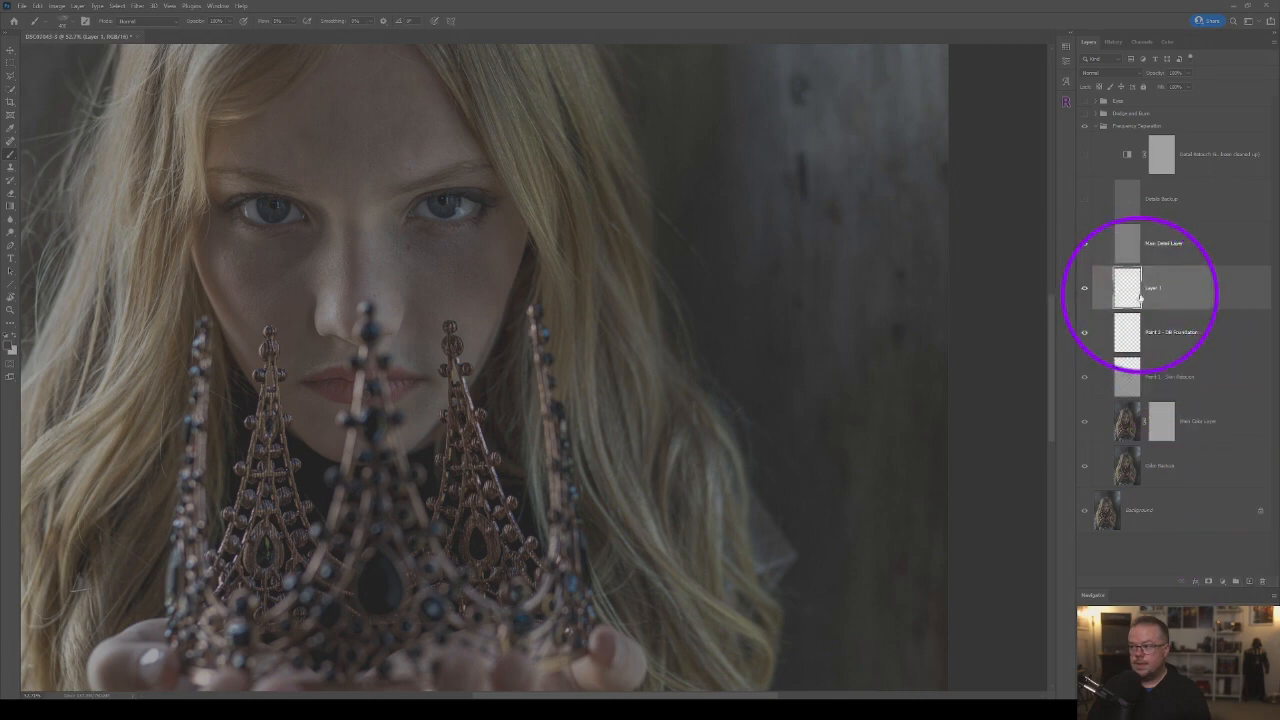
Pick a dark red foreground colour based on the tone of the lips.
scroll(440, 380, up, 2)
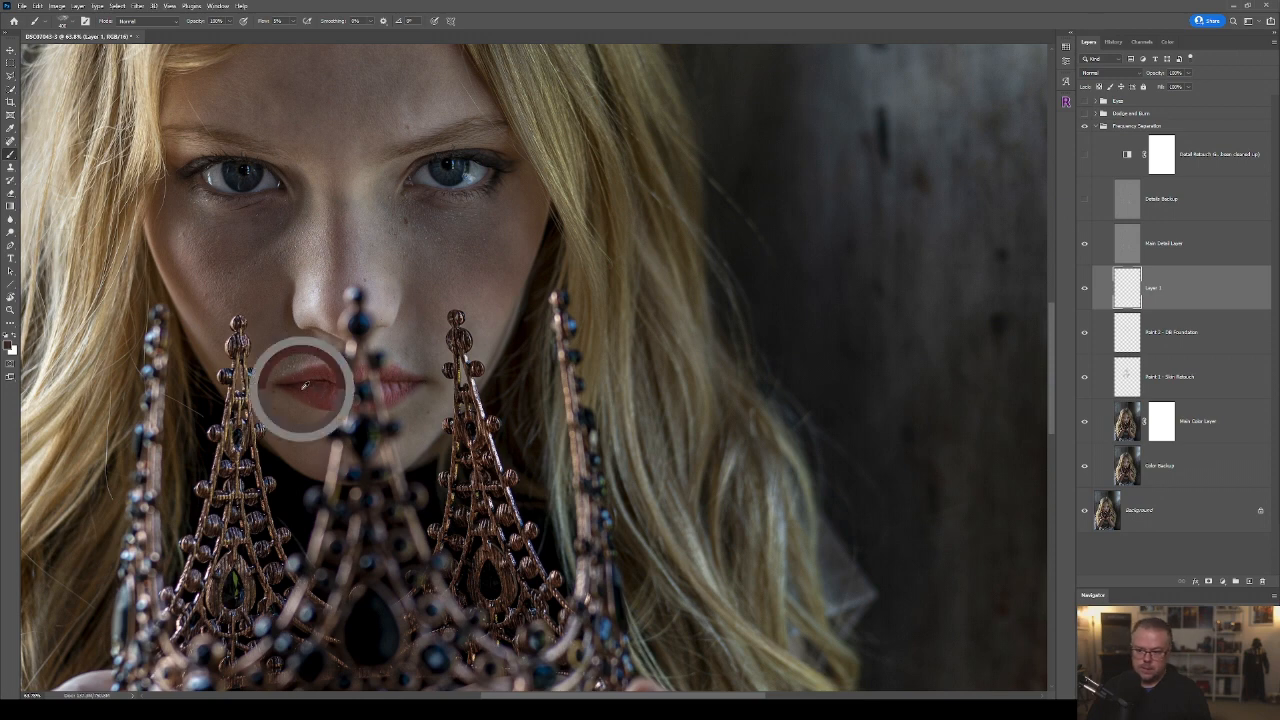
click(9, 345)
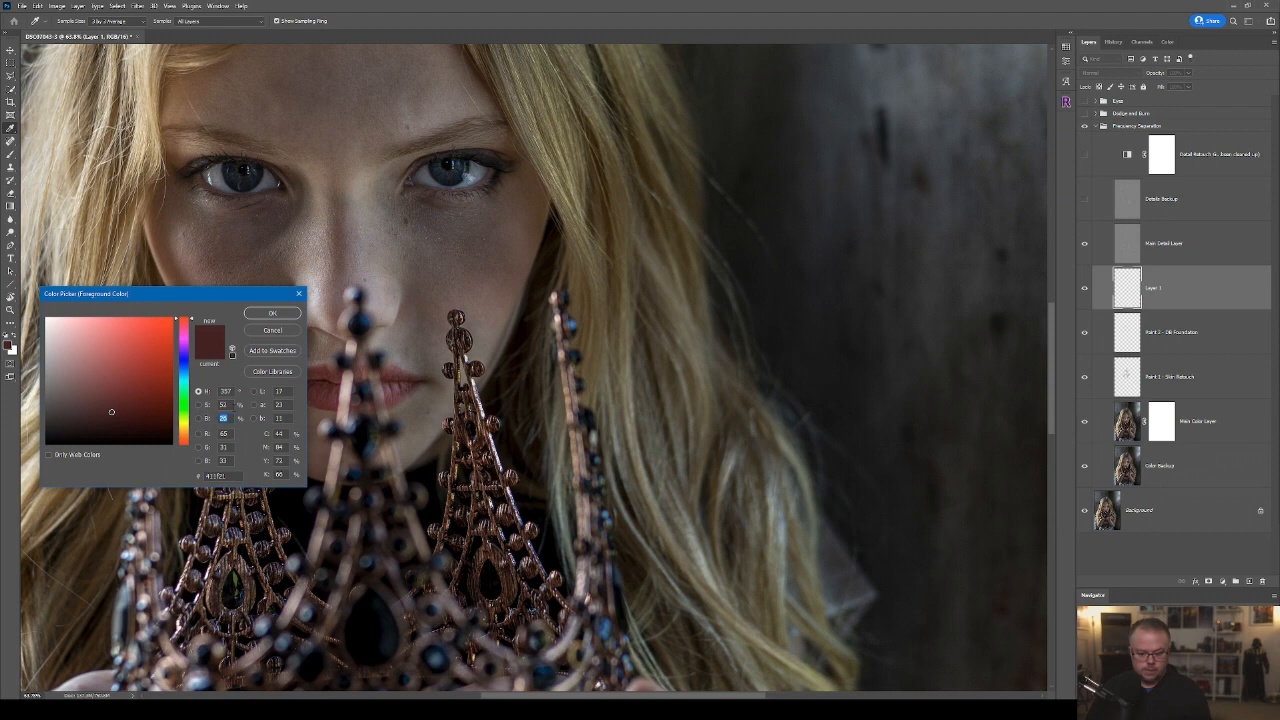
key(Return)
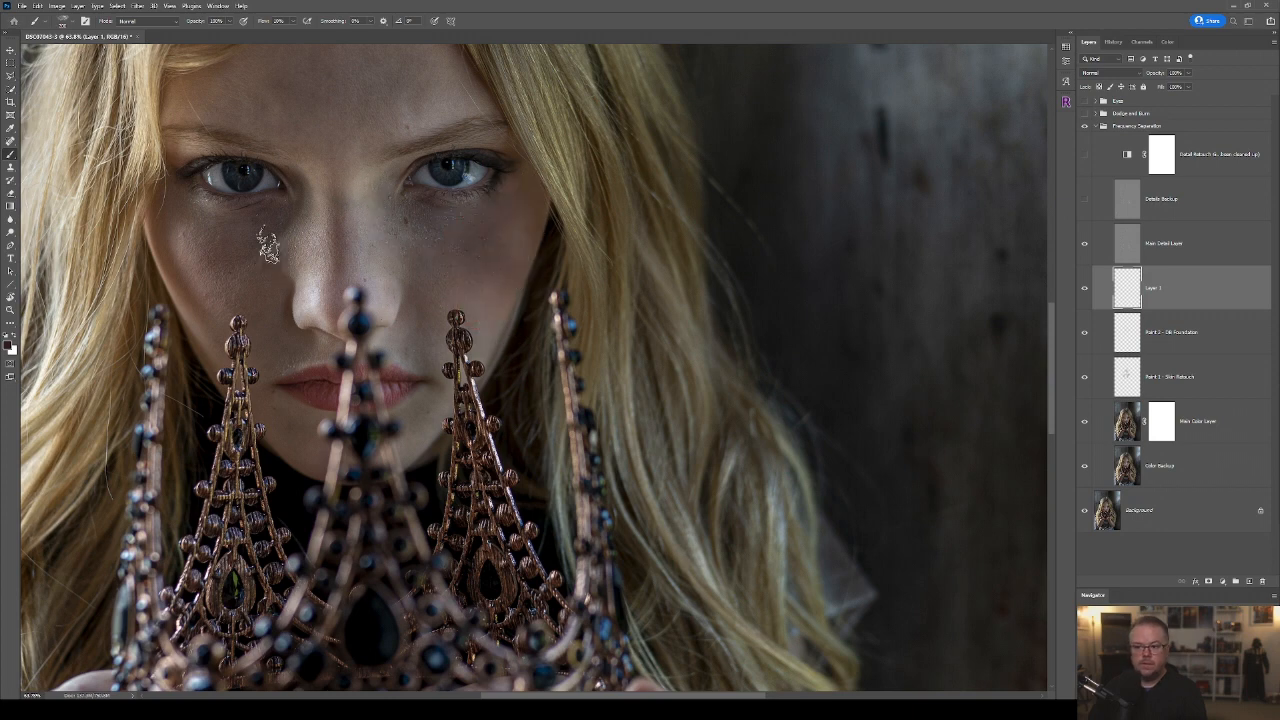
Paint dark reddish shading over the cheeks, nose and forehead on the new layer.
click(245, 314)
mouse_move(346, 272)
mouse_down()
mouse_move(345, 302)
mouse_move(327, 172)
mouse_up()
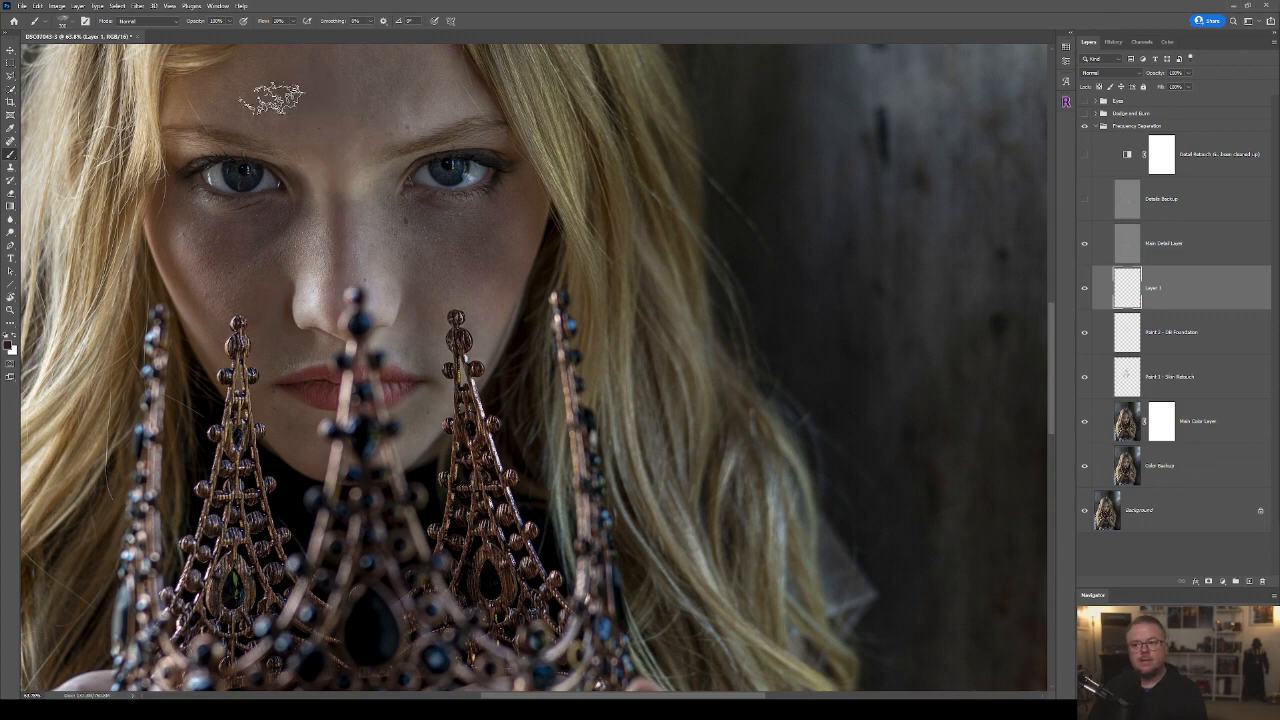
scroll(365, 165, up, 3)
mouse_move(365, 201)
mouse_down()
mouse_move(351, 258)
mouse_move(261, 222)
mouse_move(314, 245)
mouse_up()
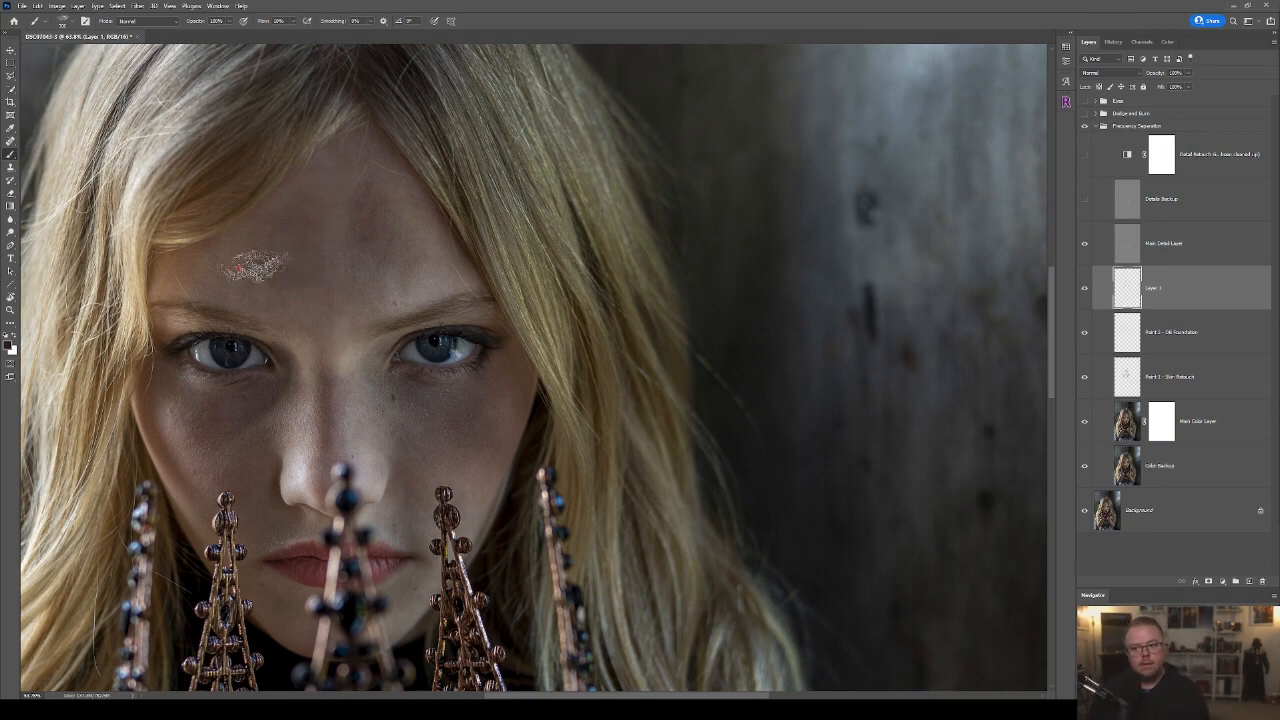
mouse_move(351, 420)
mouse_down()
mouse_move(343, 262)
mouse_move(390, 308)
mouse_up()
alt+click(371, 280)
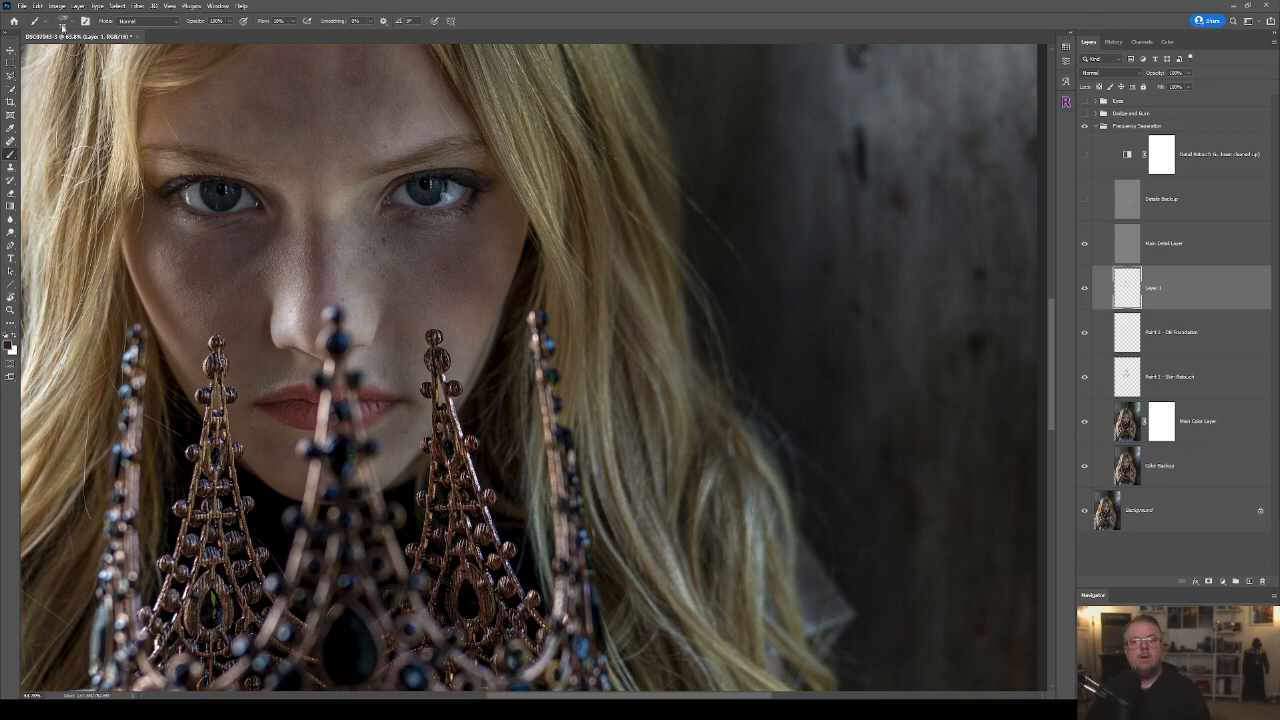
Choose the Watercolor 3 brush from the General Brushes presets.
click(63, 21)
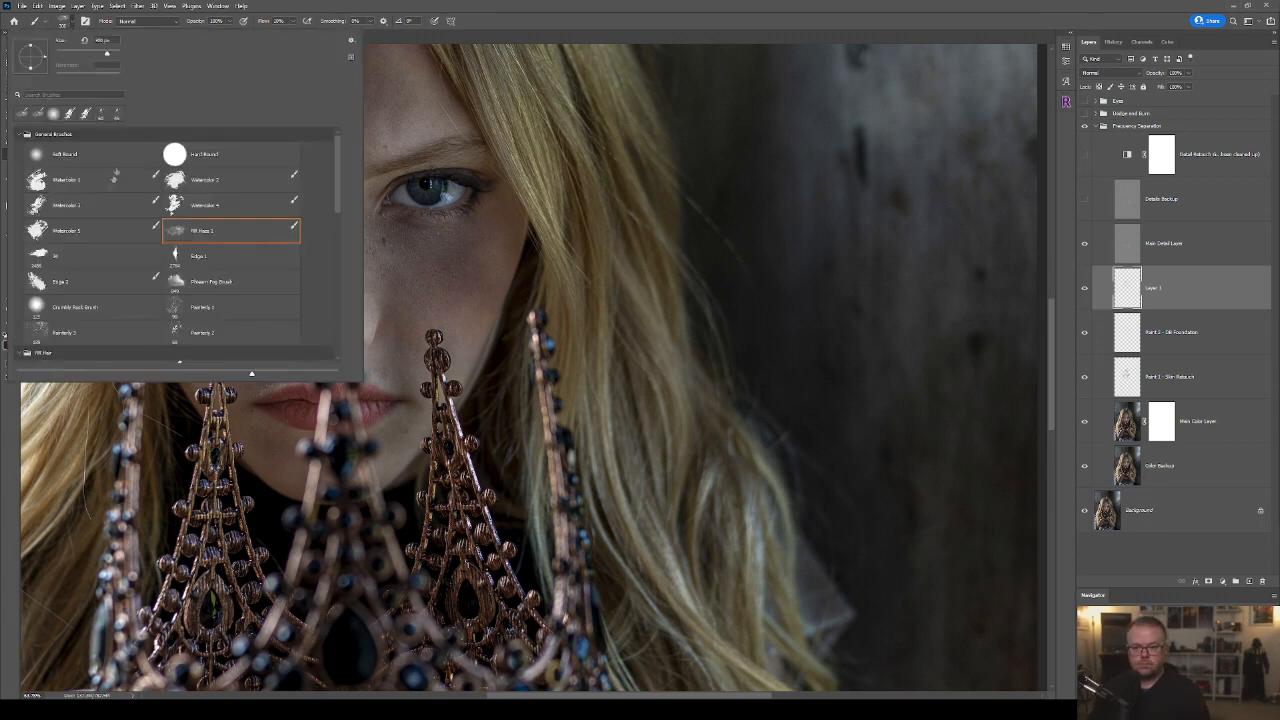
click(50, 209)
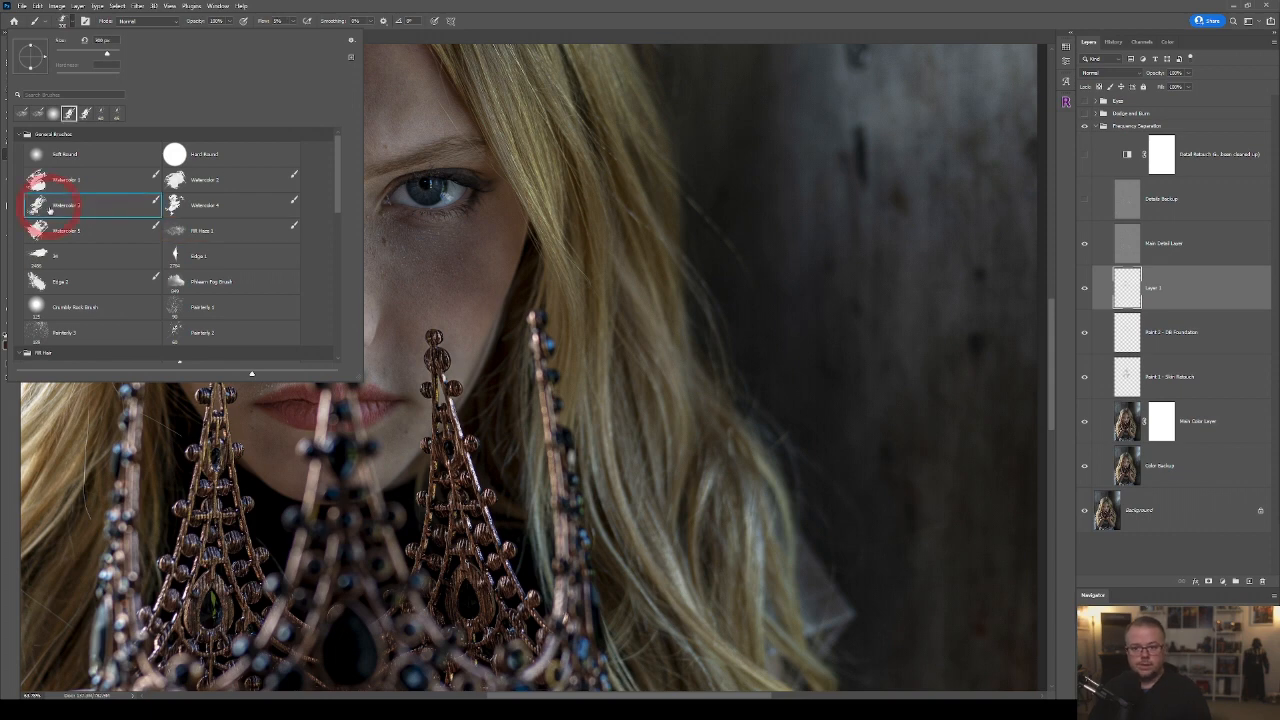
click(610, 5)
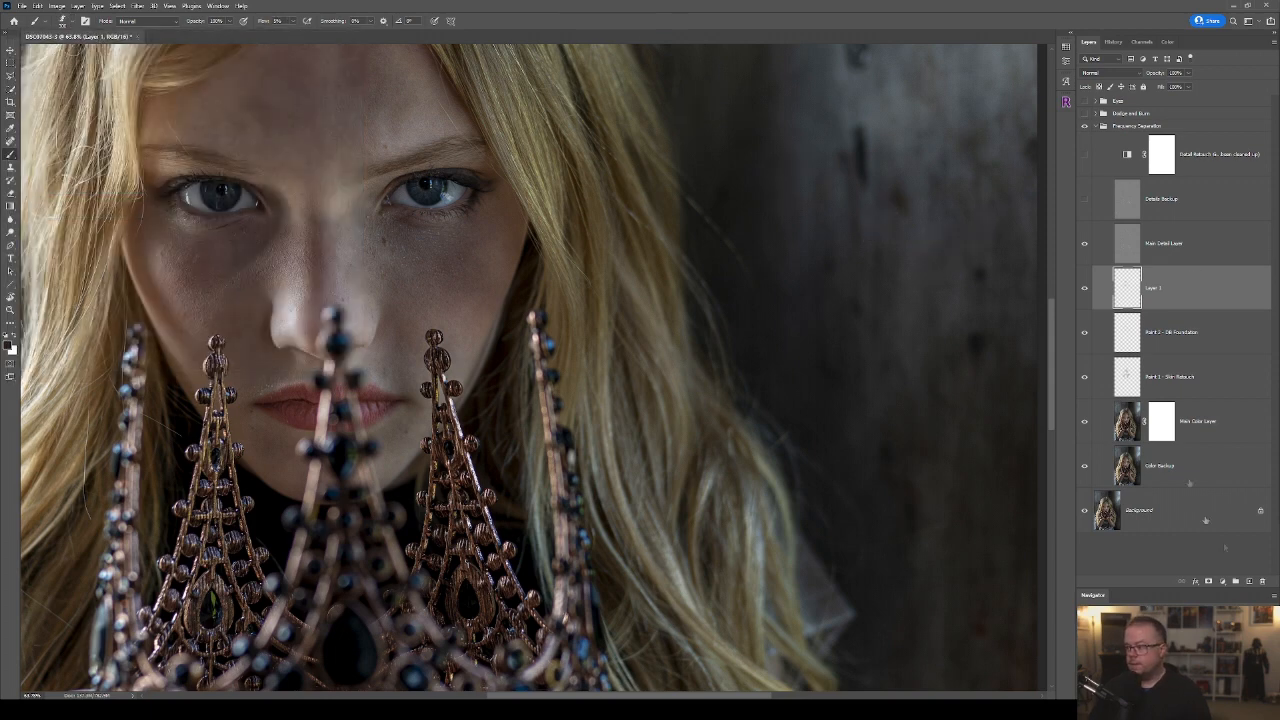
Paint dark red blotches around the eyes, nose and cheeks on another new layer and reduce that layer's opacity.
click(1249, 581)
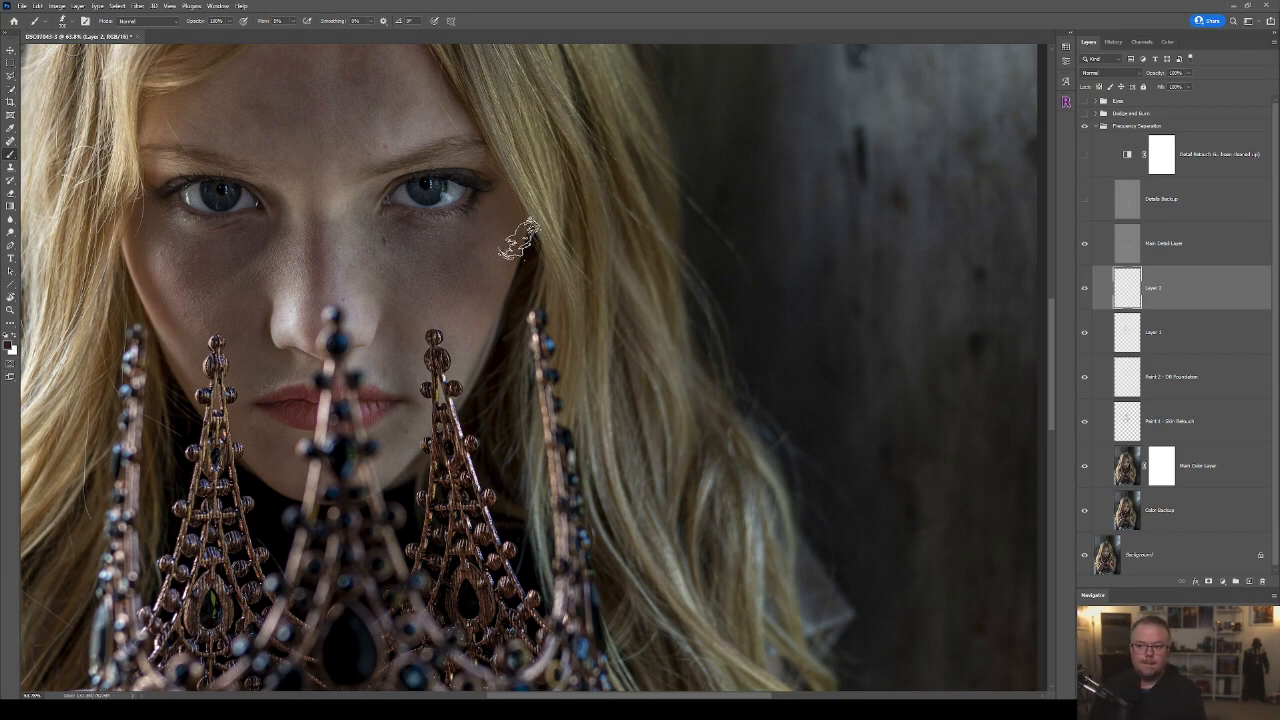
scroll(500, 235, up, 3)
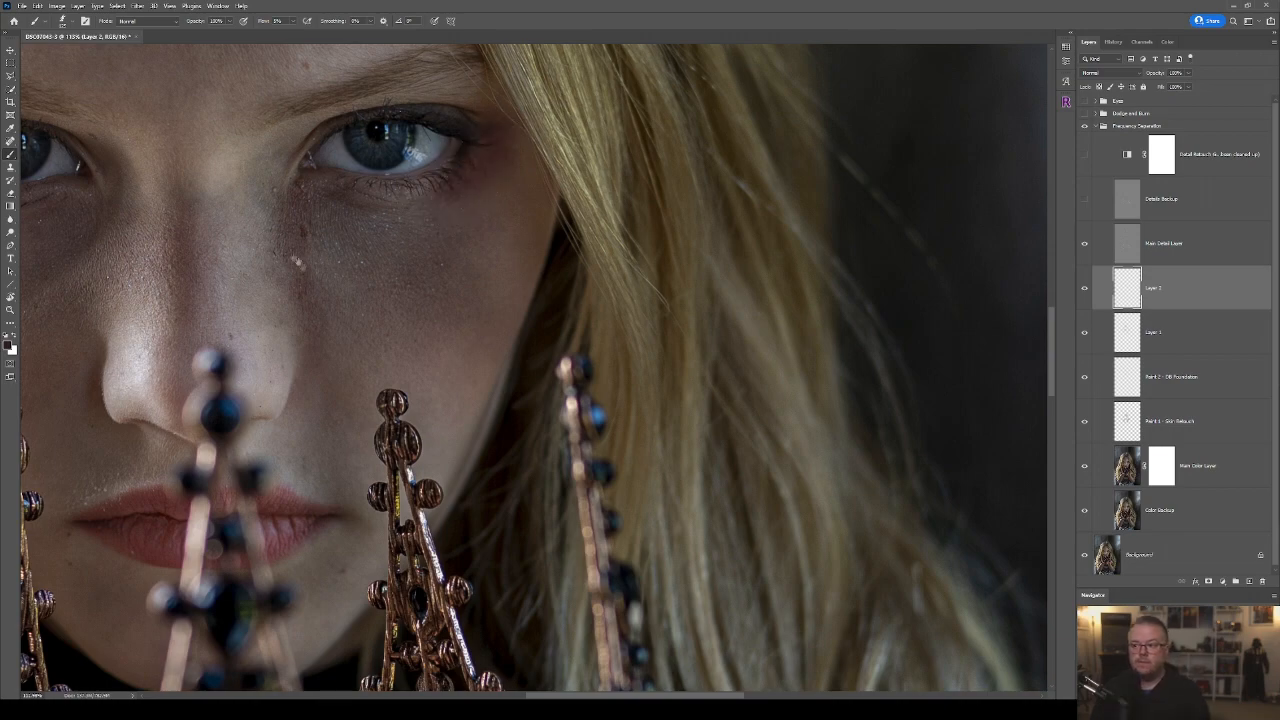
drag(296, 256, 669, 339)
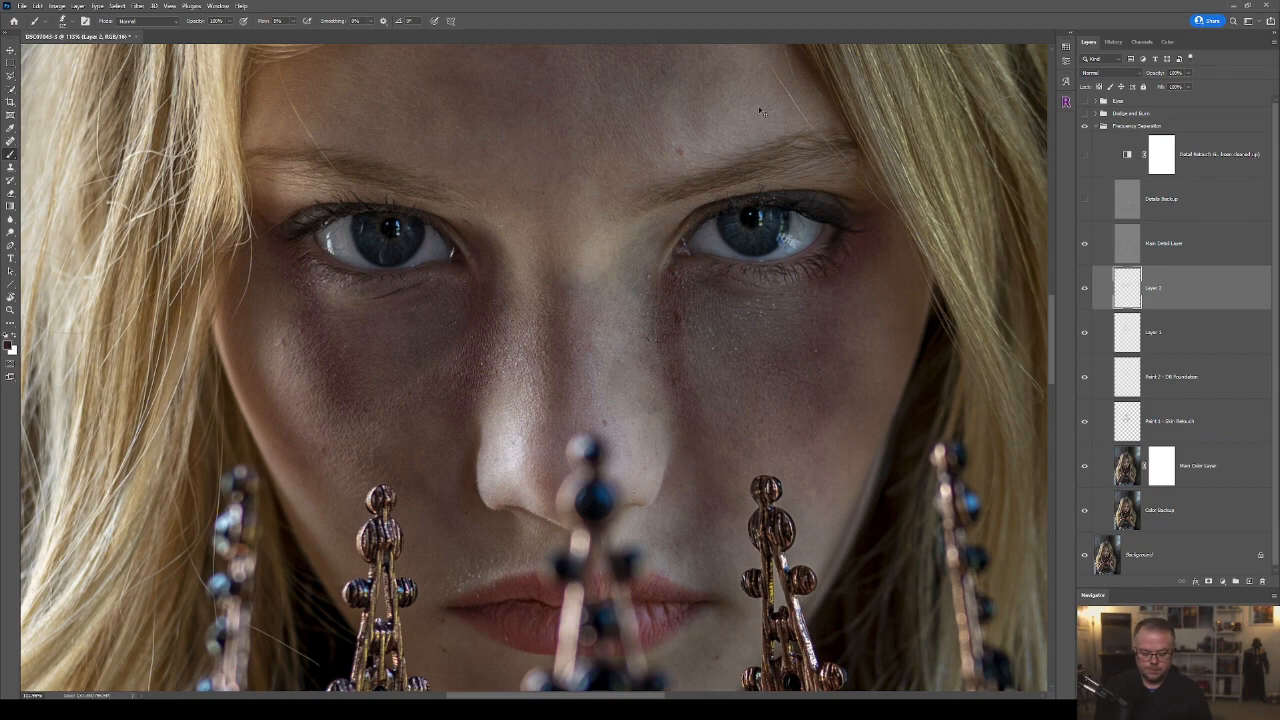
key(ctrl+0)
scroll(600, 353, up, 3)
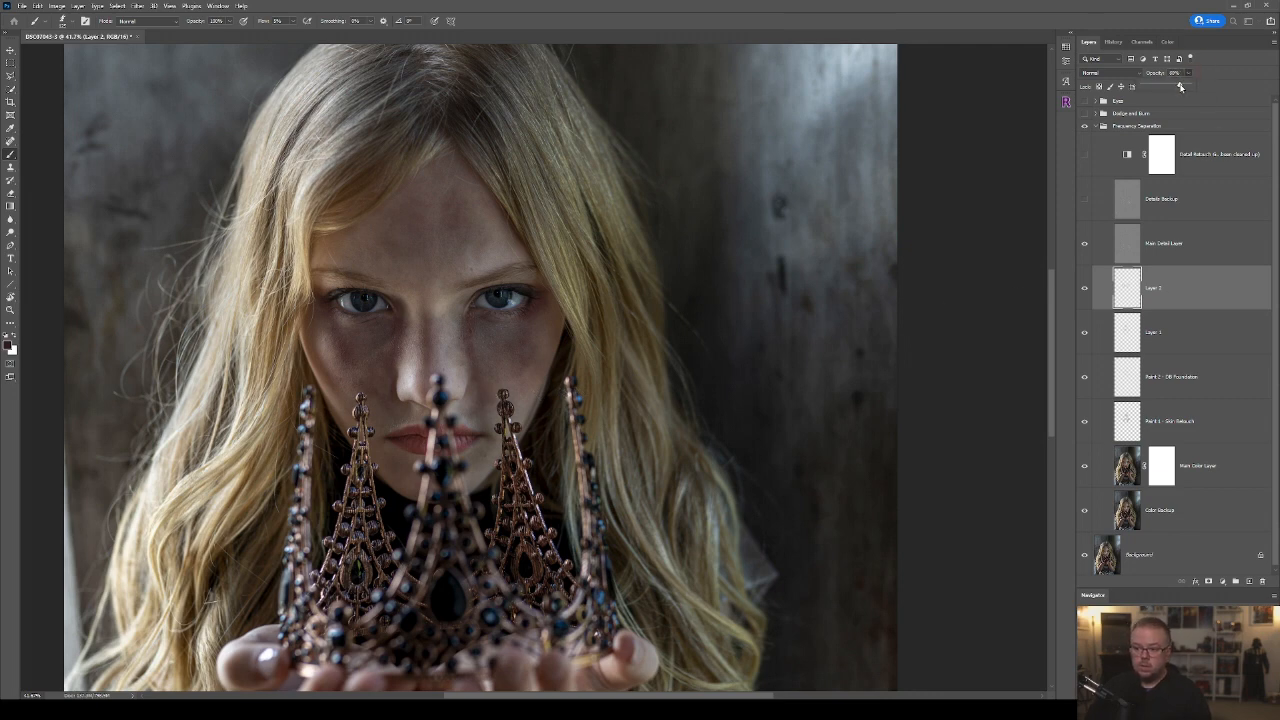
Set the dark red foreground colour's HSB brightness to 25%.
scroll(468, 390, up, 5)
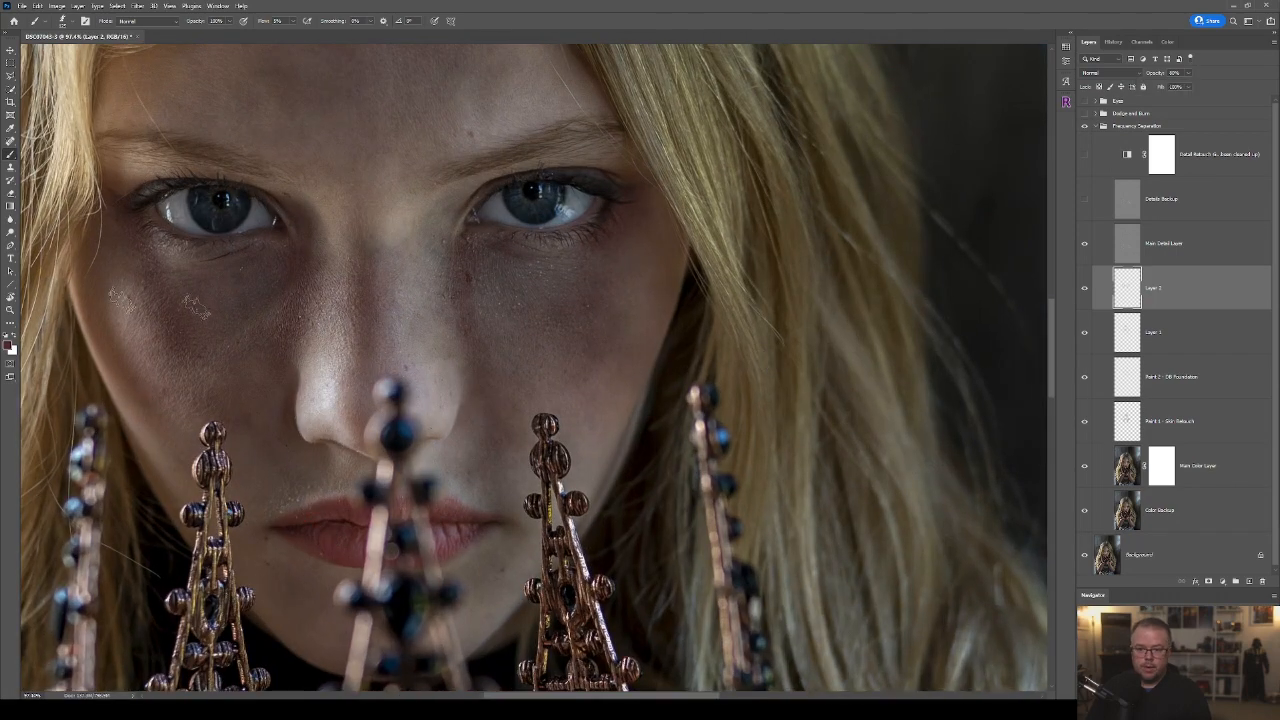
click(9, 345)
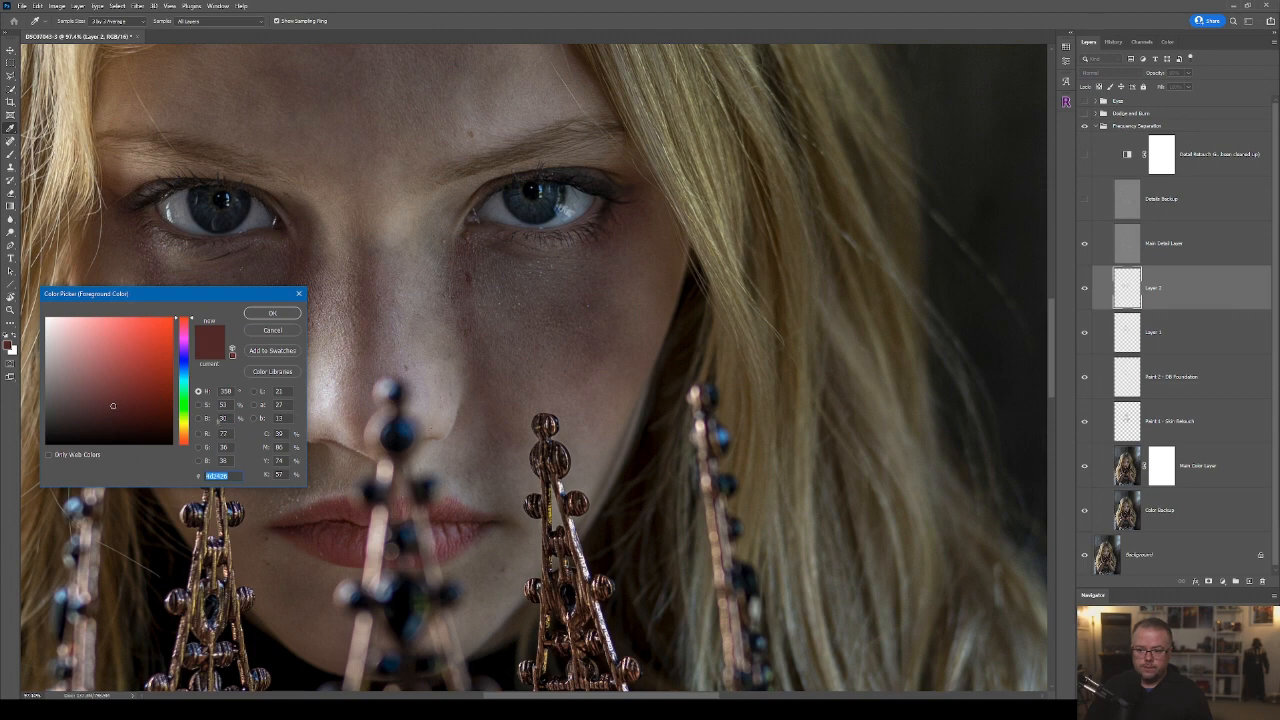
key(Return)
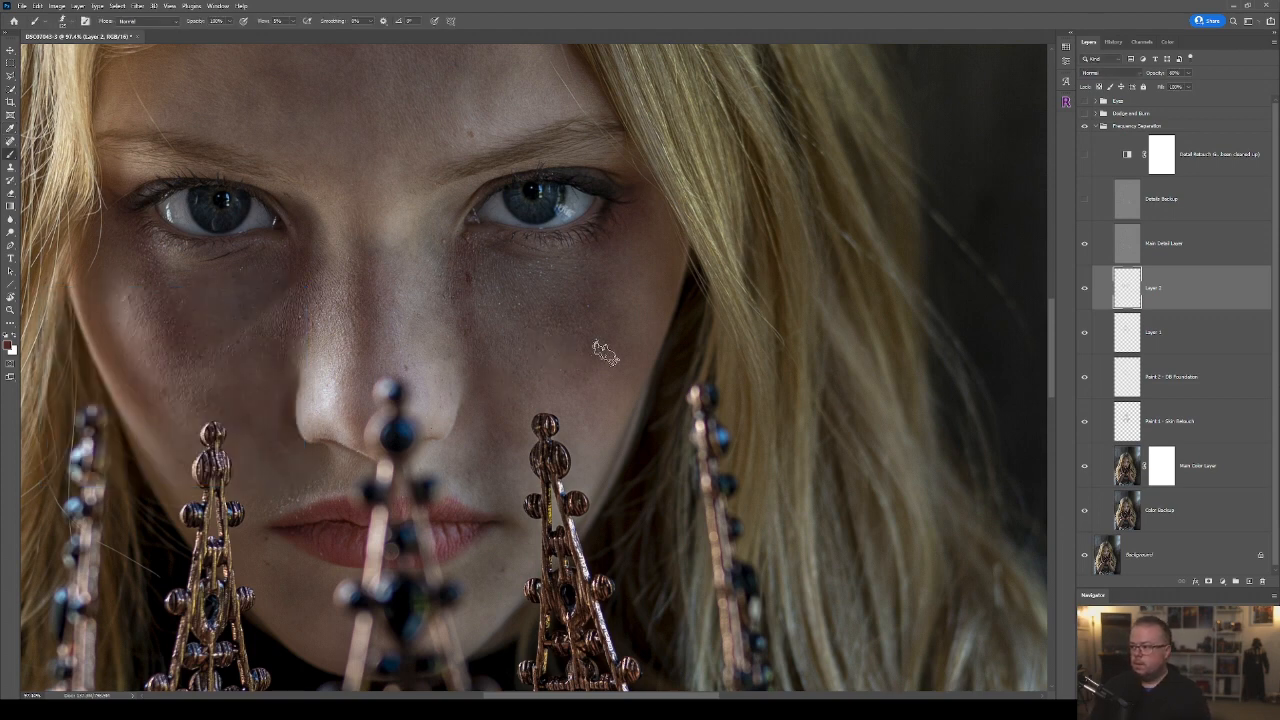
Paint a curved scratch on the cheek on a new layer, deepen it with the foreground colour at 15% brightness, and lower the layer's opacity.
click(1249, 581)
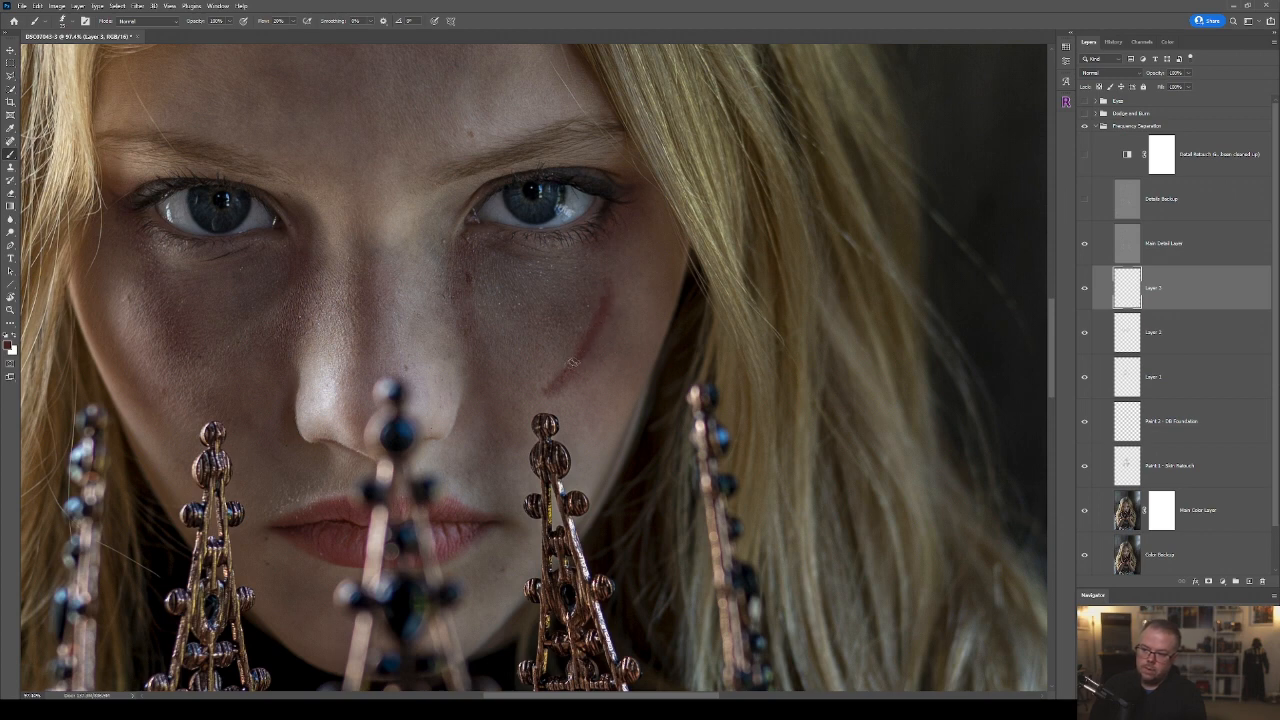
click(9, 344)
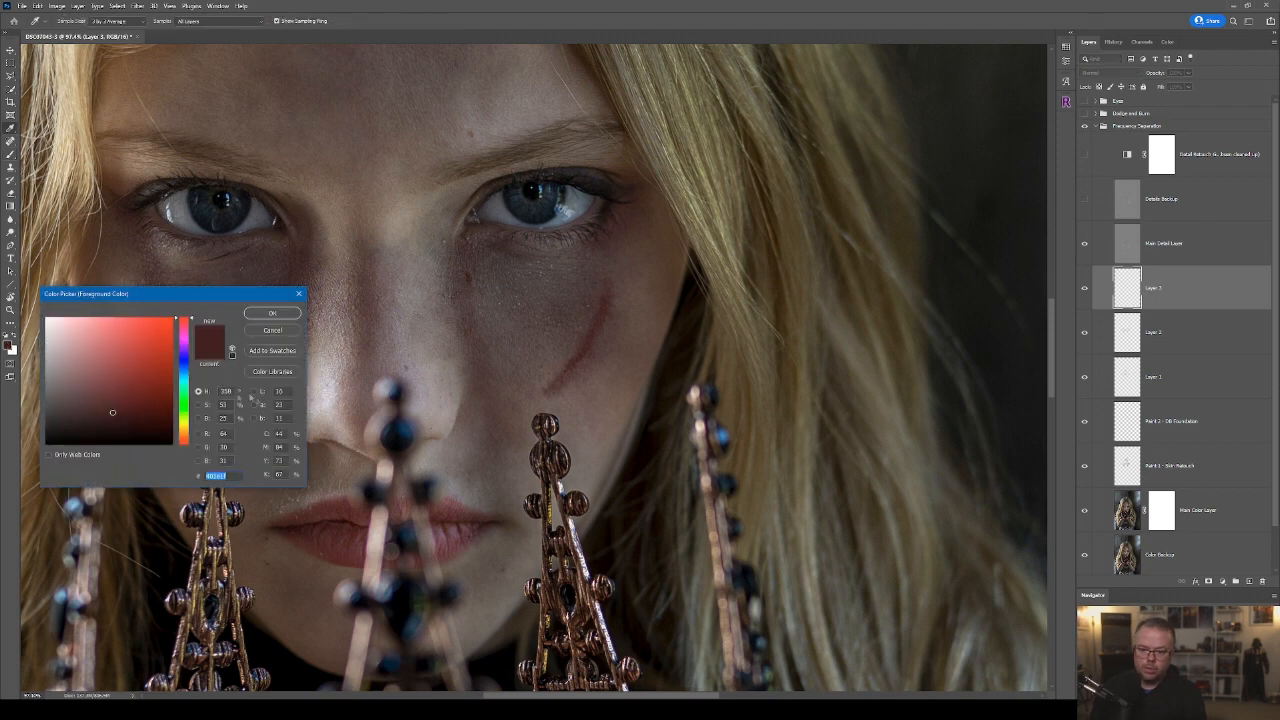
click(223, 418)
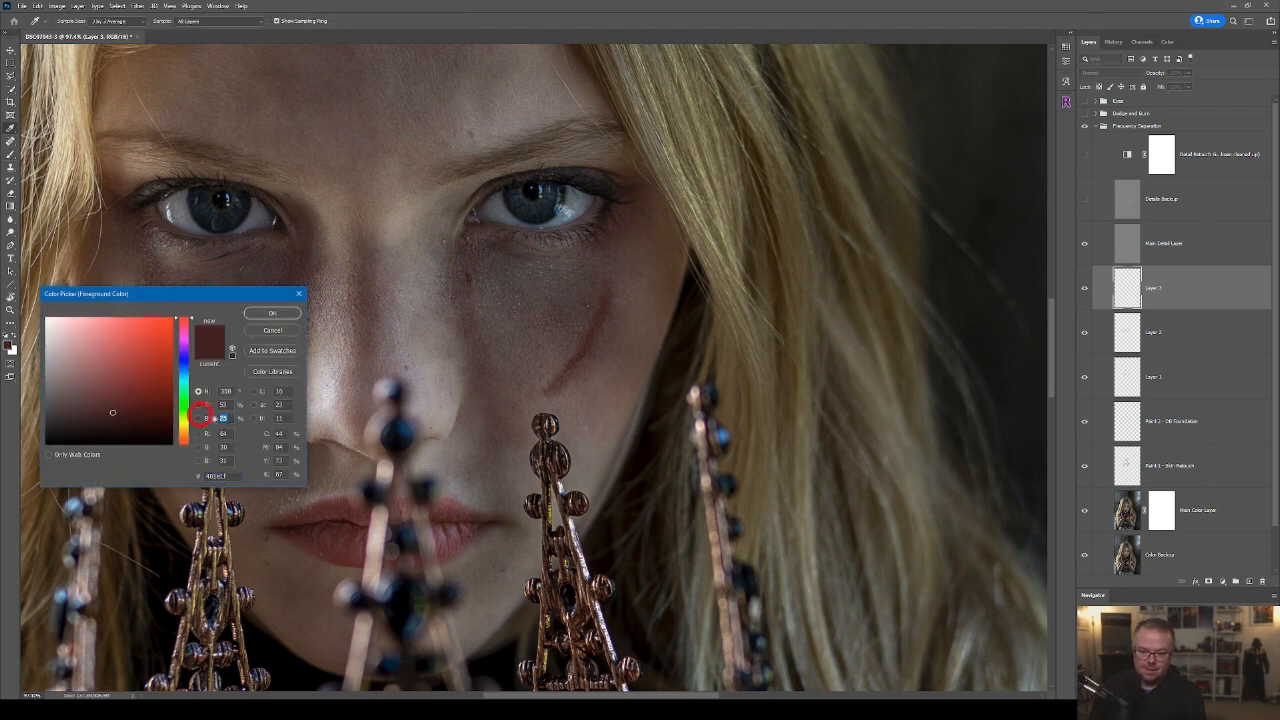
click(284, 315)
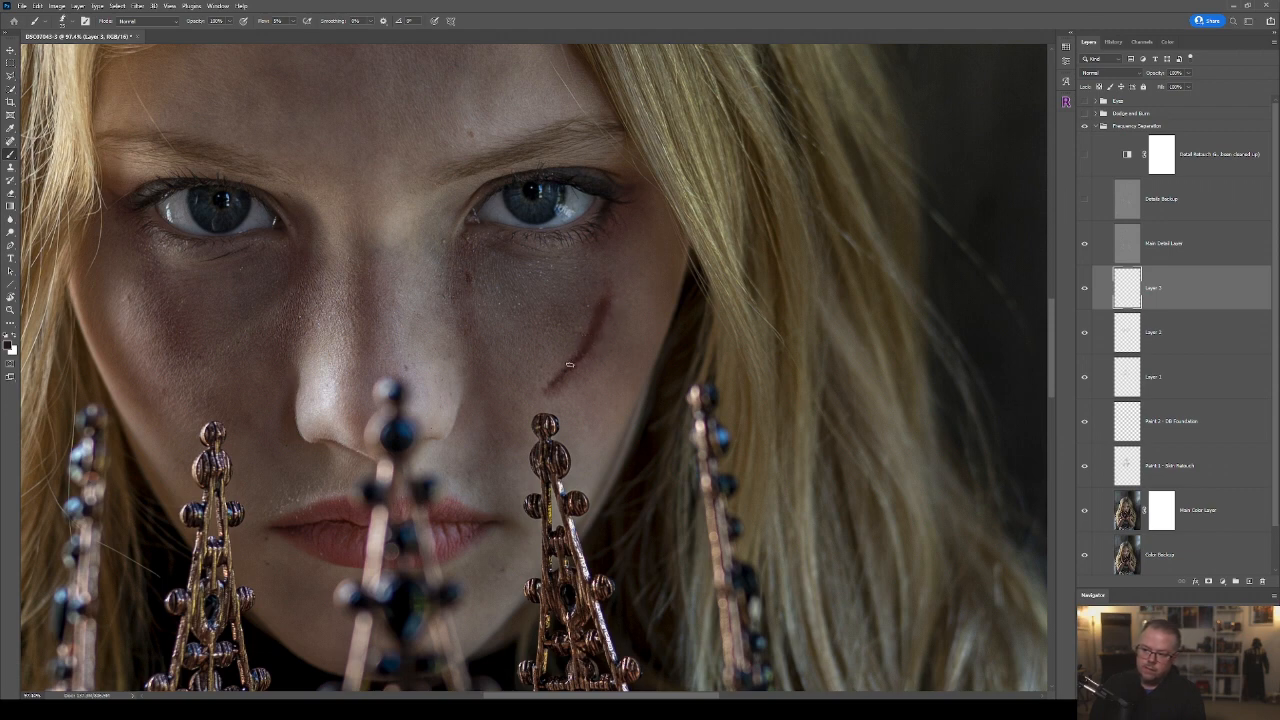
key(ctrl+0)
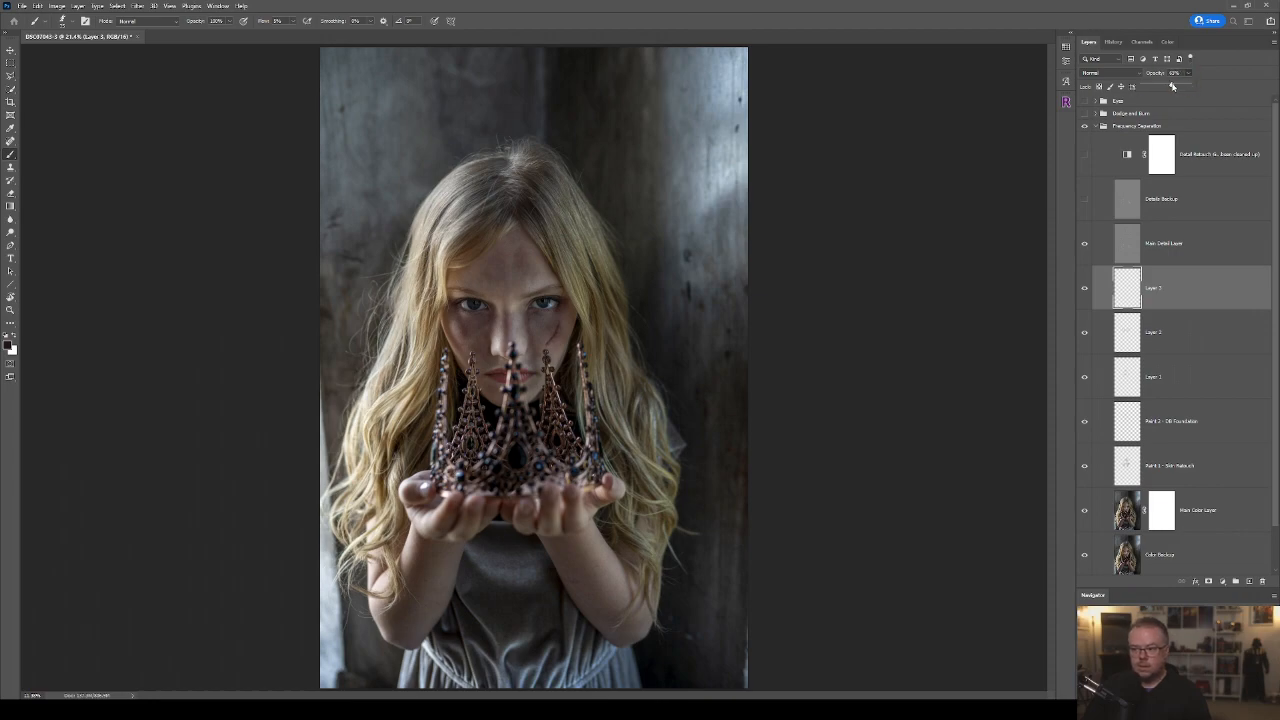
scroll(551, 308, up, 5)
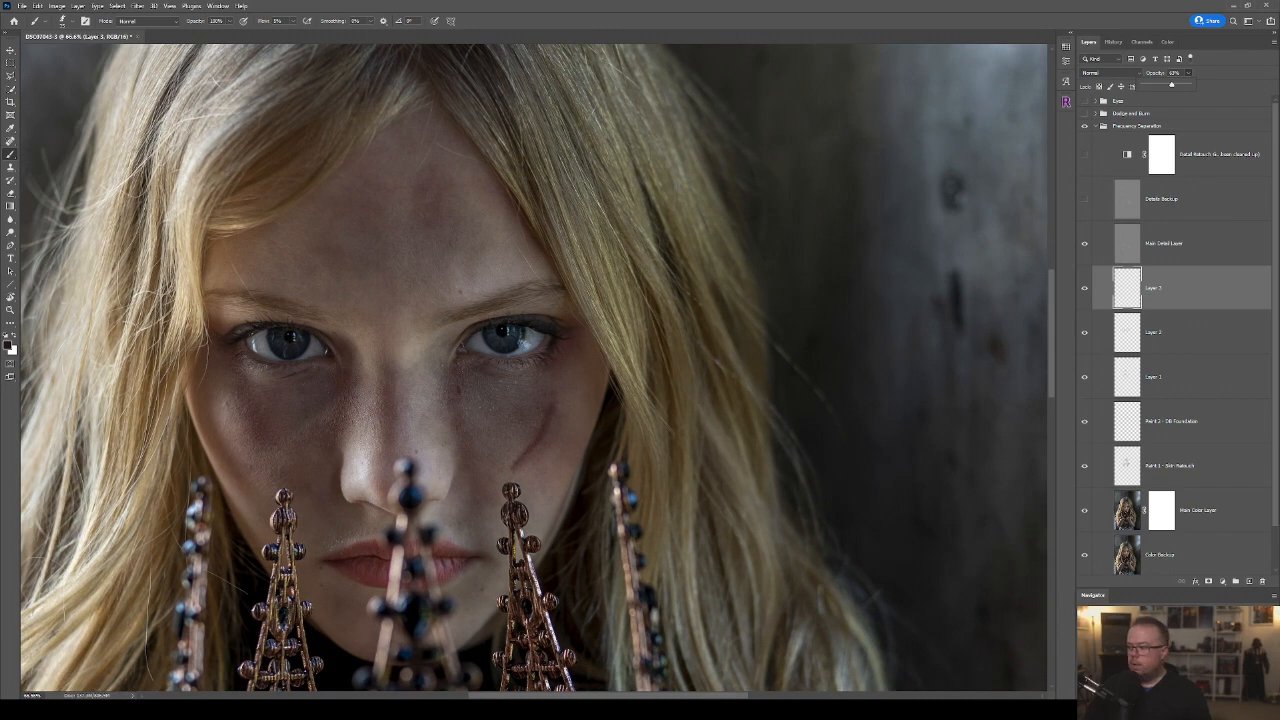
Add another new layer and choose the Painterly 2 brush from the General Brushes presets.
click(1247, 581)
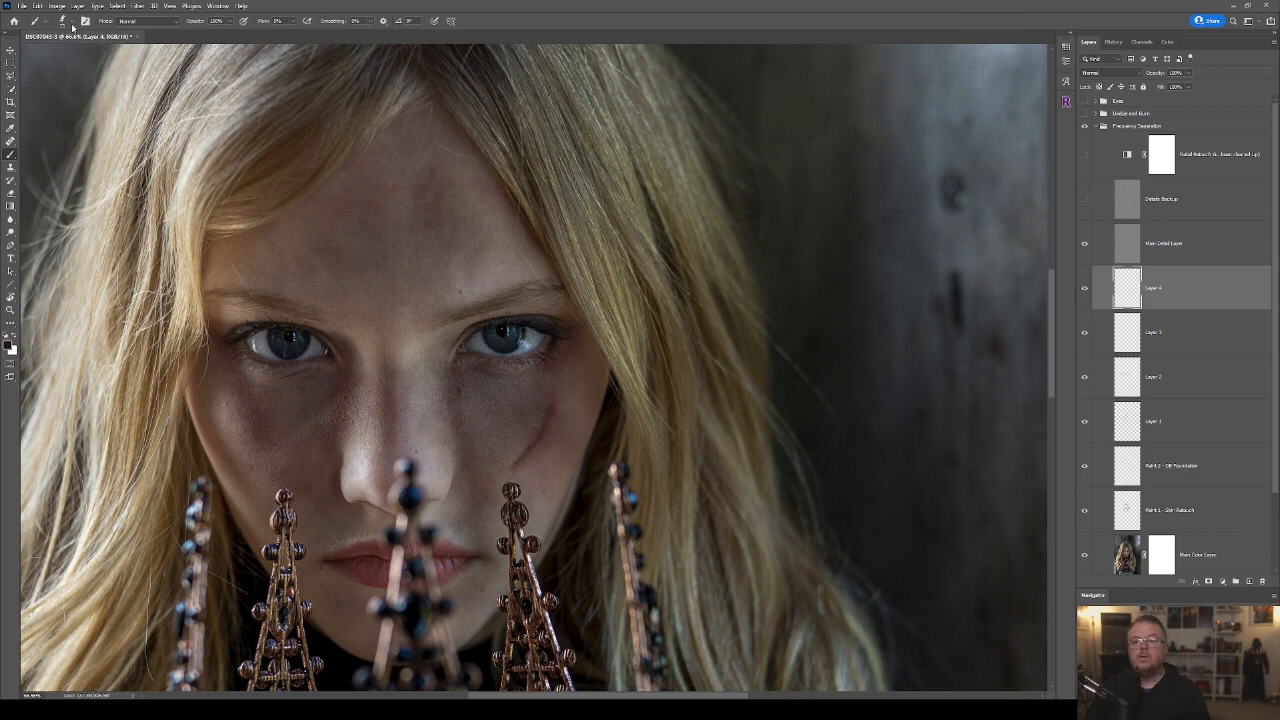
click(71, 25)
click(203, 310)
click(117, 335)
click(215, 340)
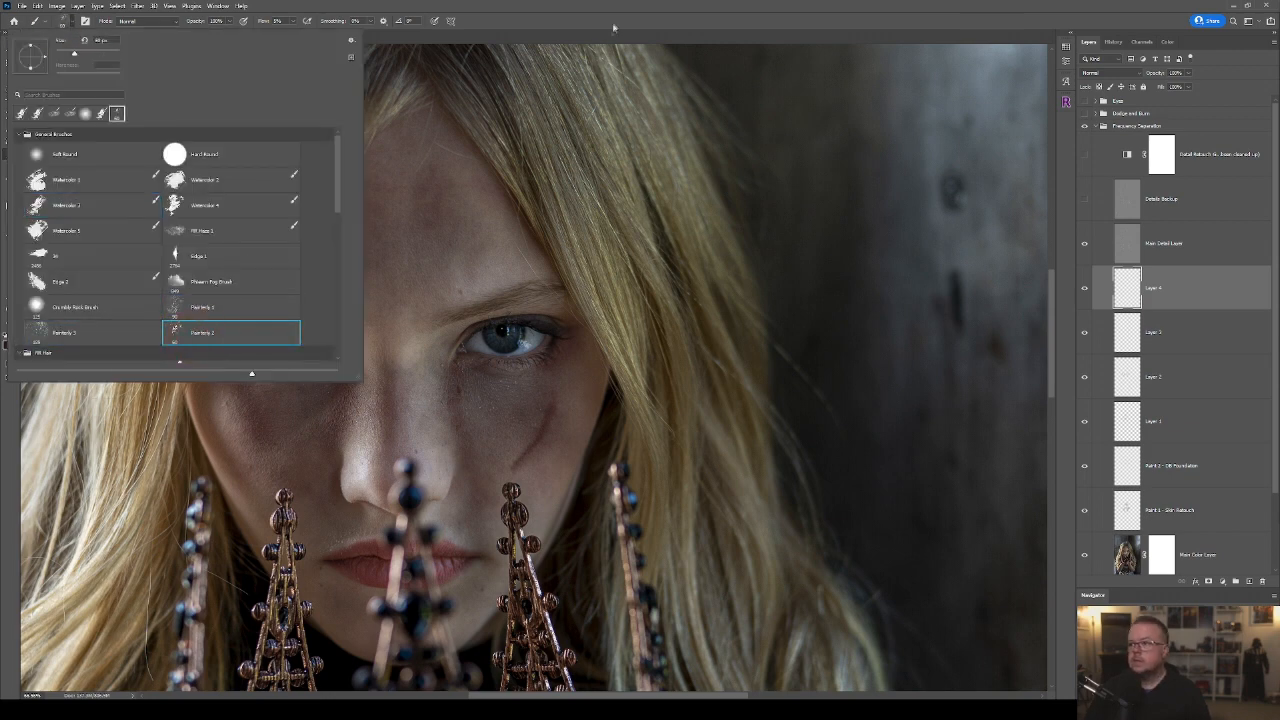
click(614, 28)
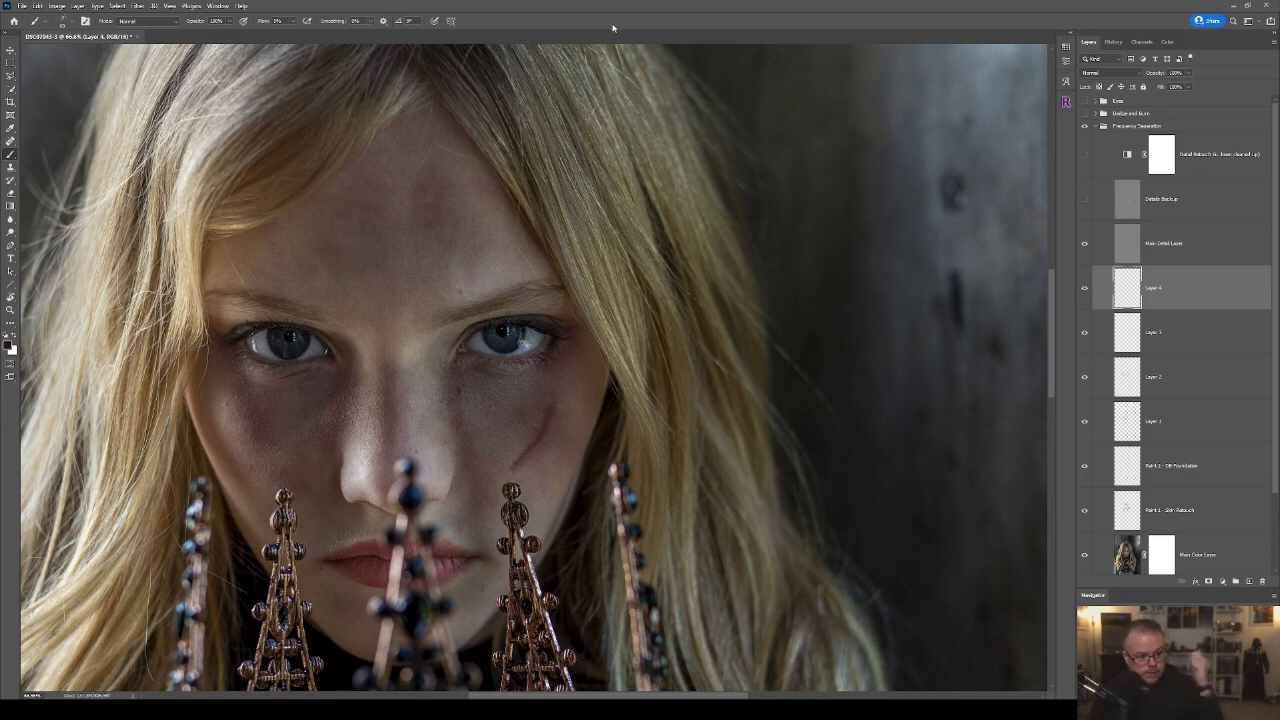
Enlarge the brush and paint dark textured marks over the cheeks and nose on the new layer.
key(bracketright)
key(bracketright)
key(bracketright)
scroll(541, 452, up, 5)
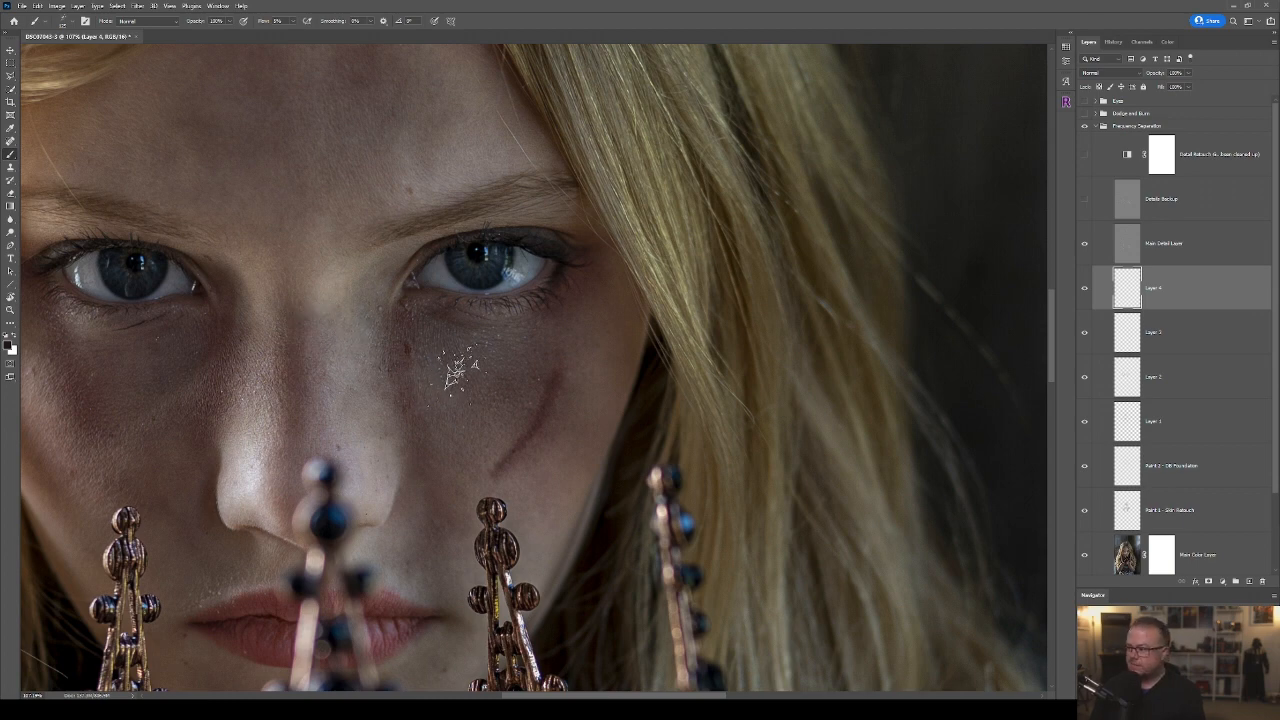
key(bracketright)
key(bracketright)
key(bracketright)
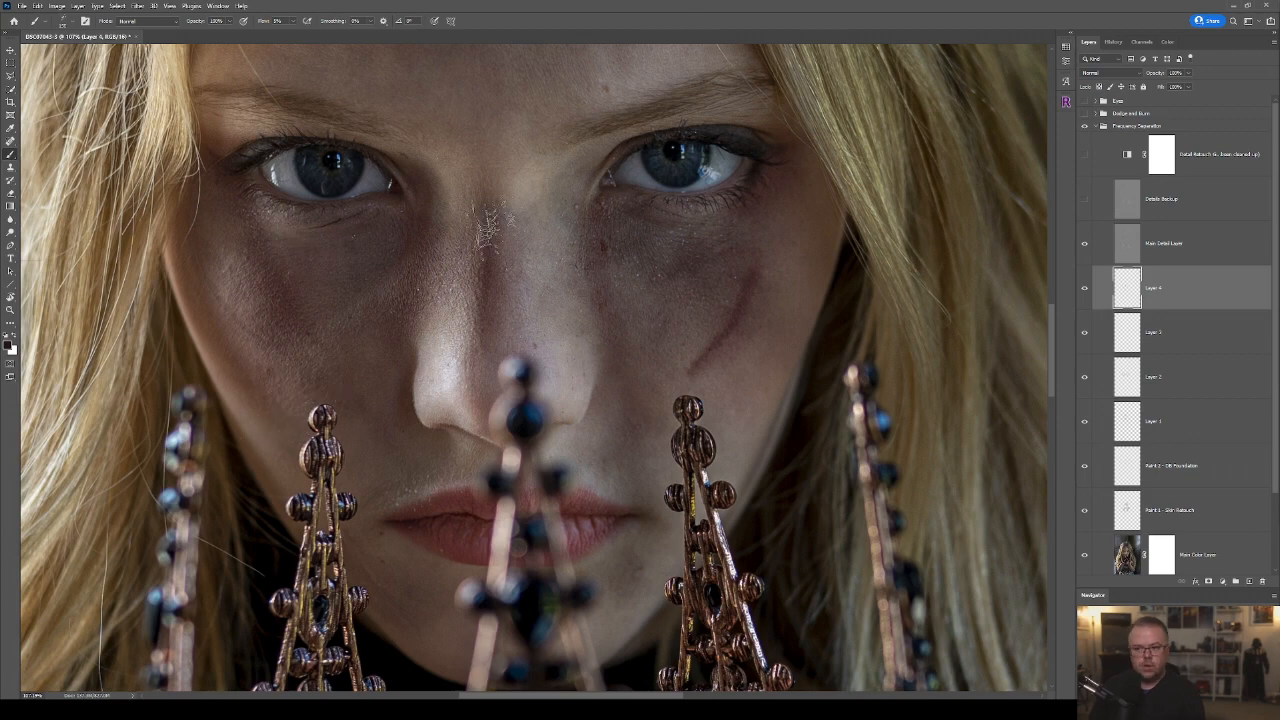
Paint dark textured marks on the forehead with a larger brush and reduce the layer's opacity.
mouse_move(642, 249)
mouse_down()
mouse_move(606, 570)
mouse_move(595, 410)
mouse_up()
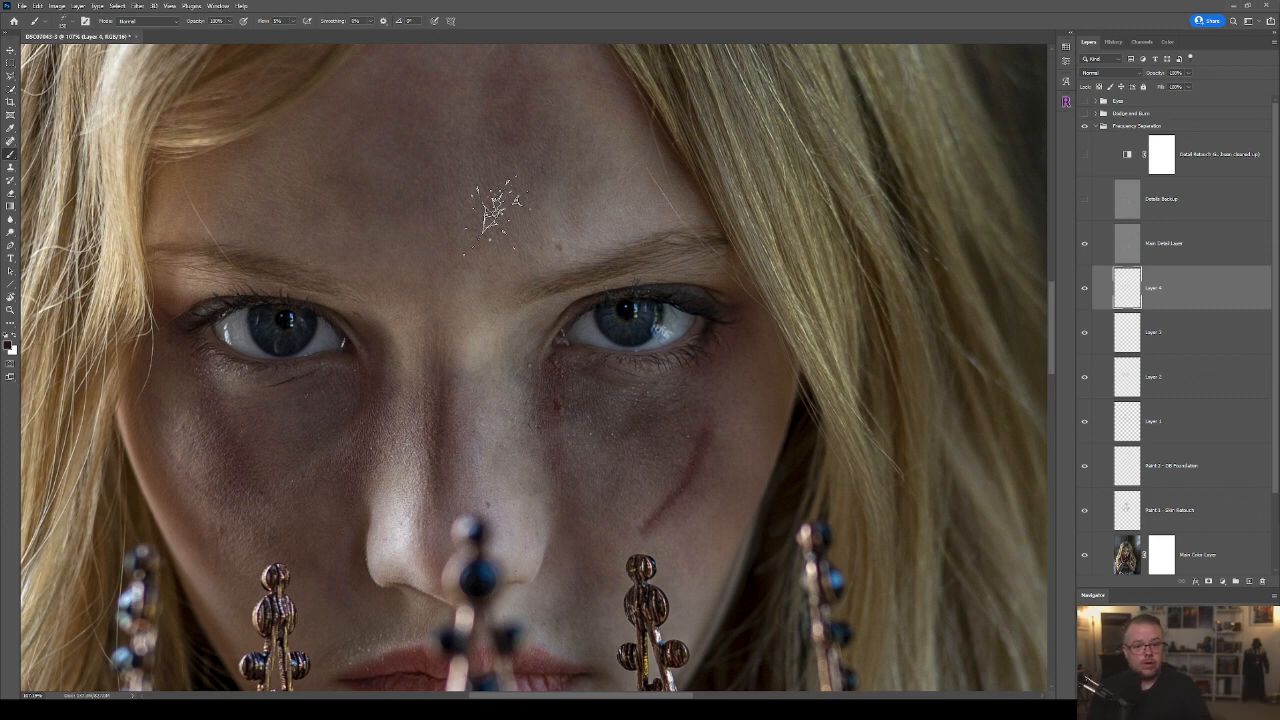
key(bracketright)
key(bracketright)
key(bracketright)
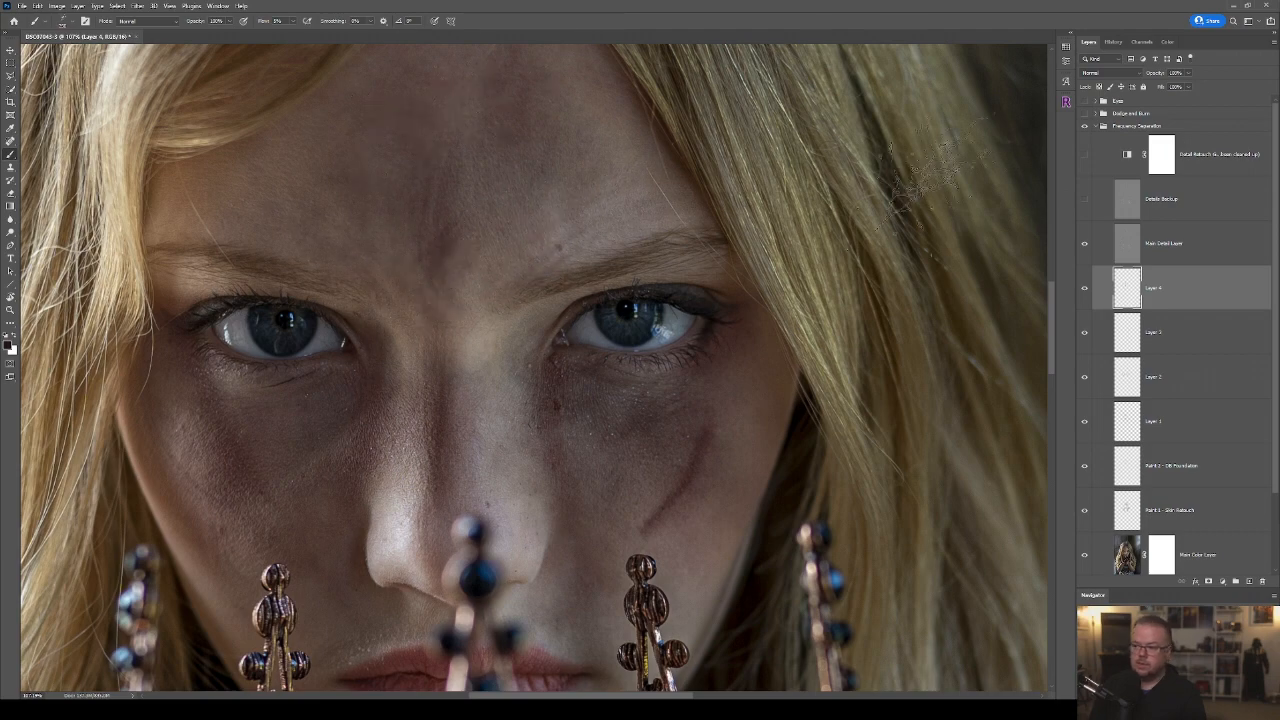
key(ctrl+0)
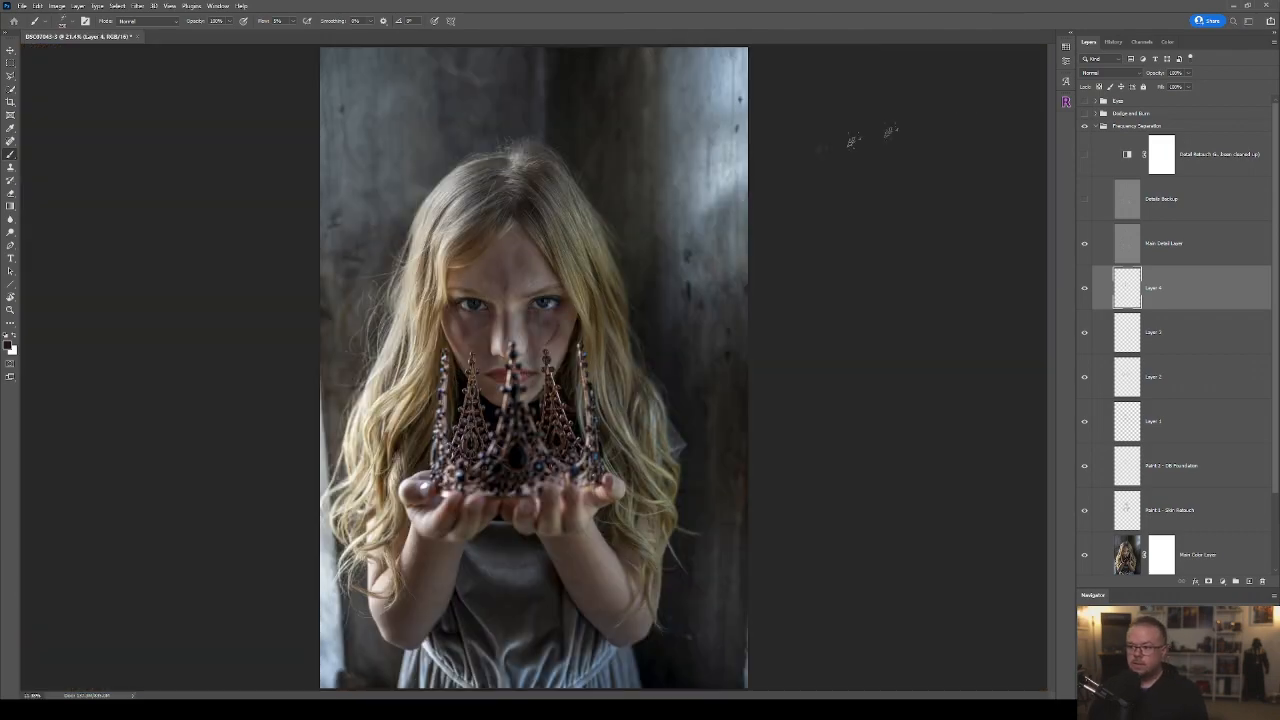
scroll(581, 322, up, 2)
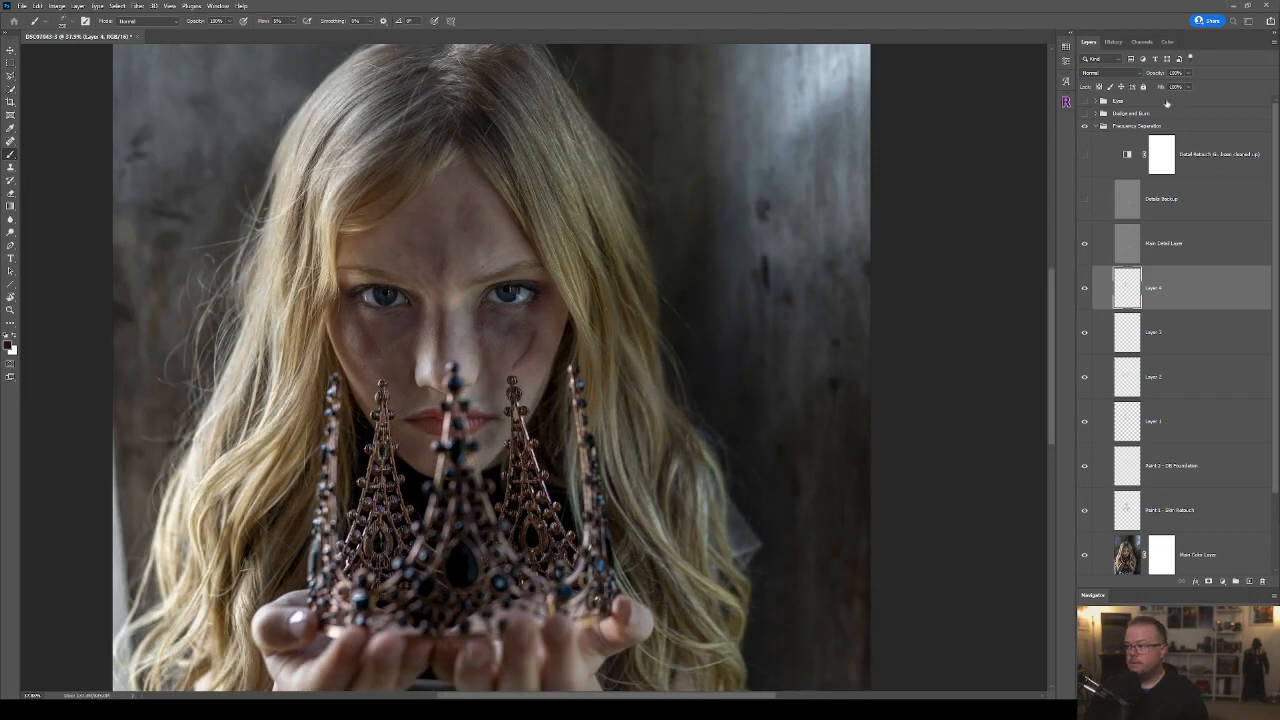
drag(1189, 74, 1175, 88)
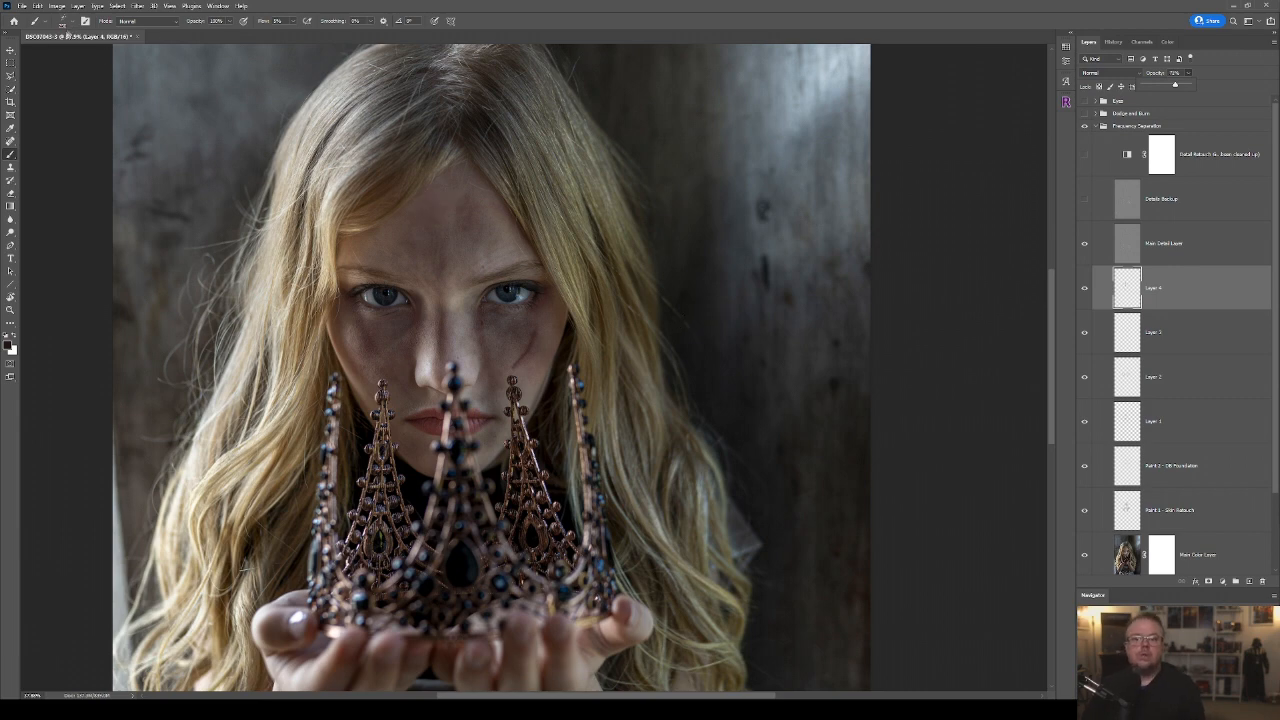
Switch to the Painterly brush directly above Painterly 2 in the General Brushes presets.
click(42, 20)
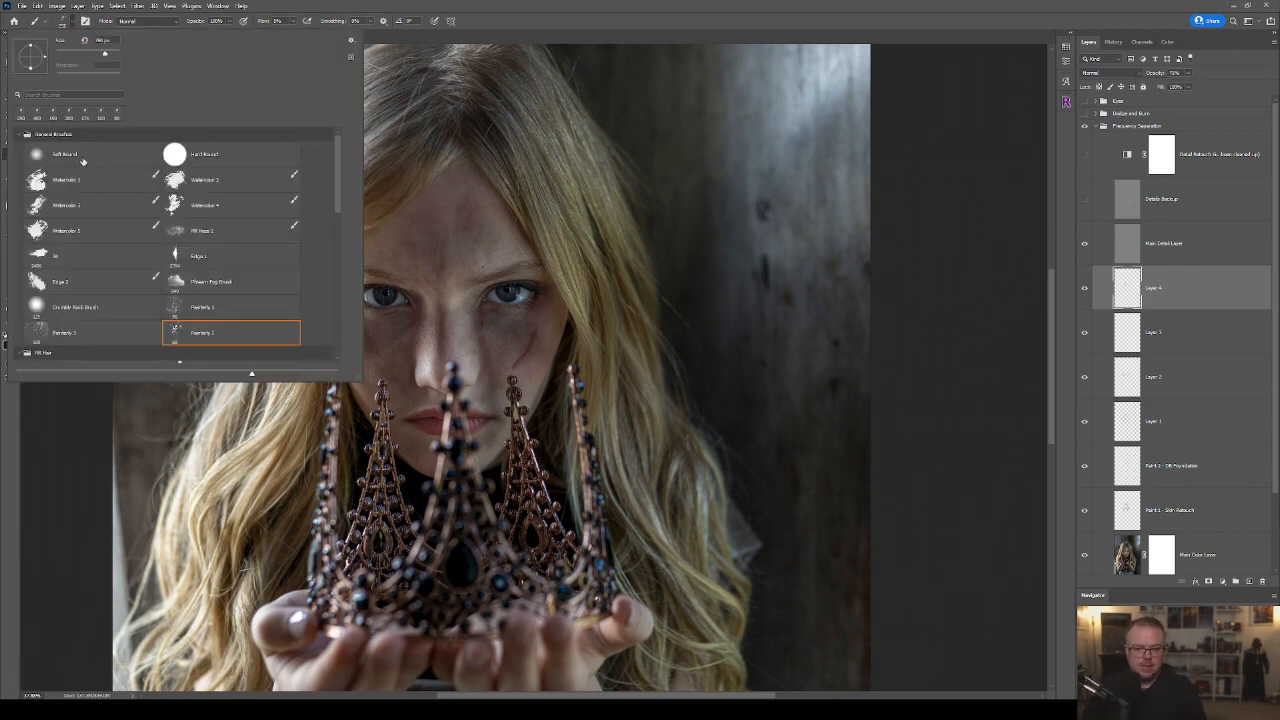
click(82, 334)
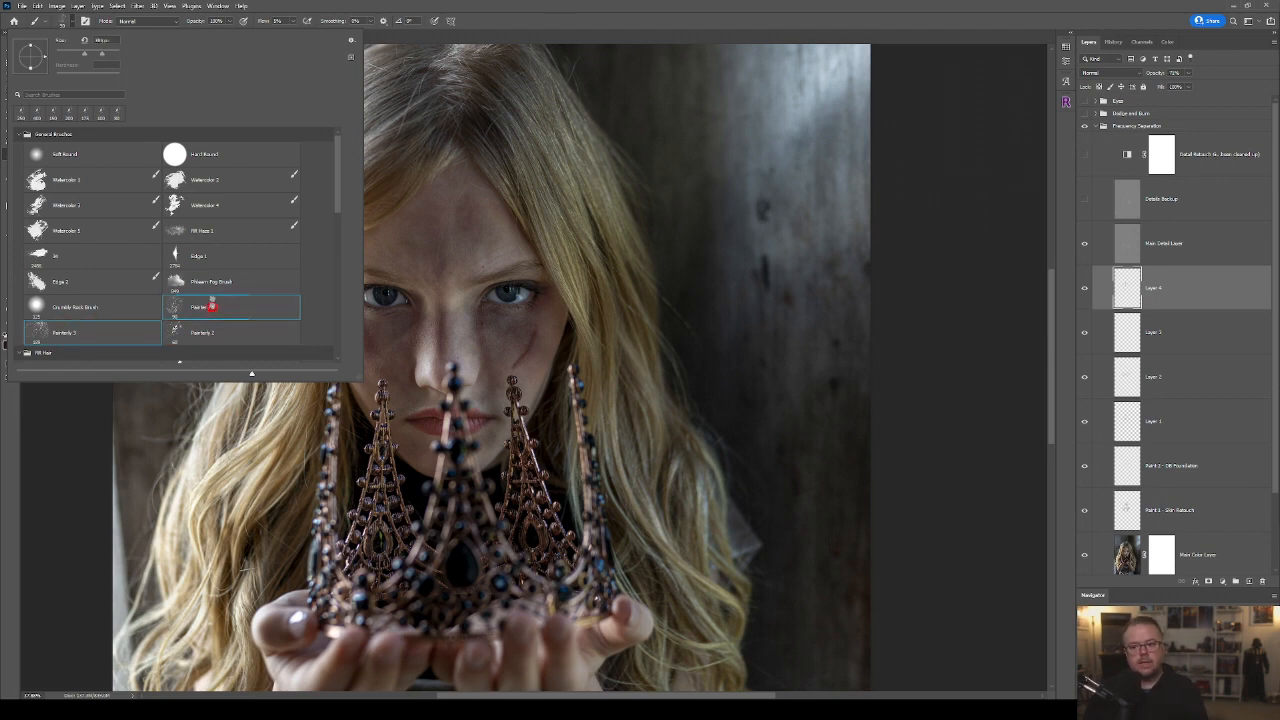
click(211, 307)
click(624, 5)
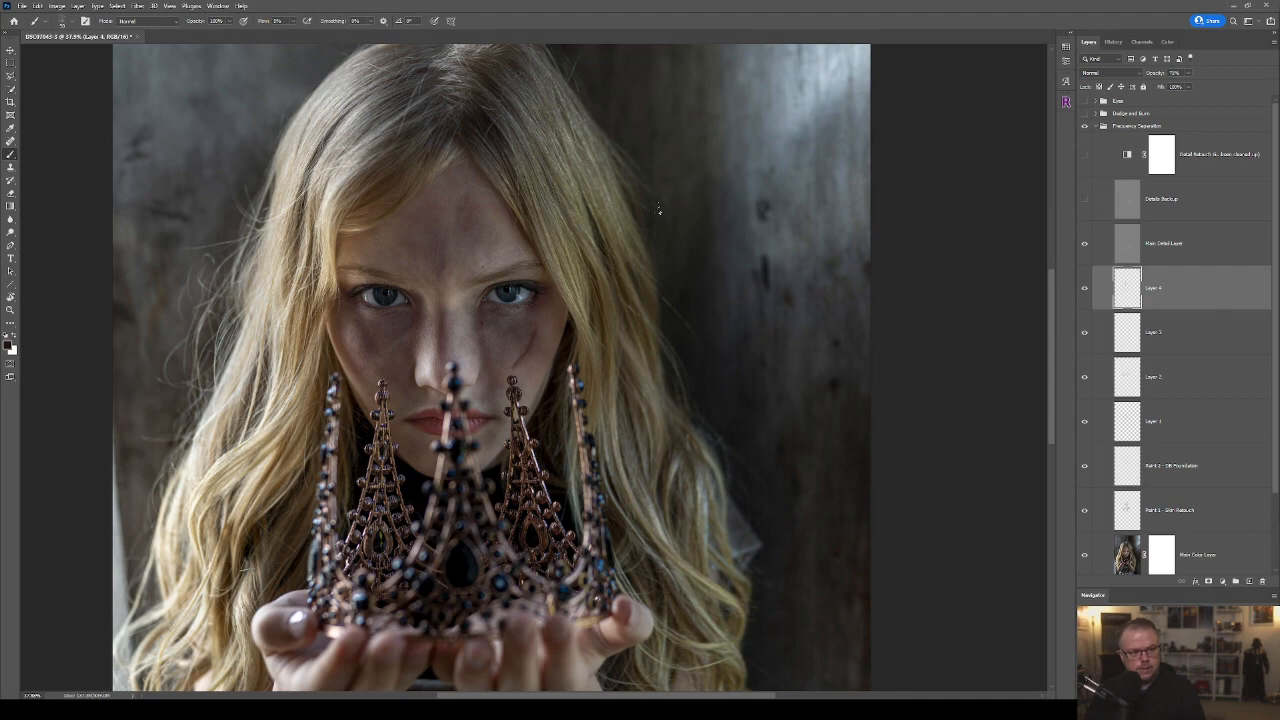
Merge the painted layers from Paint 1 - Skin Retouch up to Layer 4 into one and add a layer mask to it.
scroll(547, 389, up, 5)
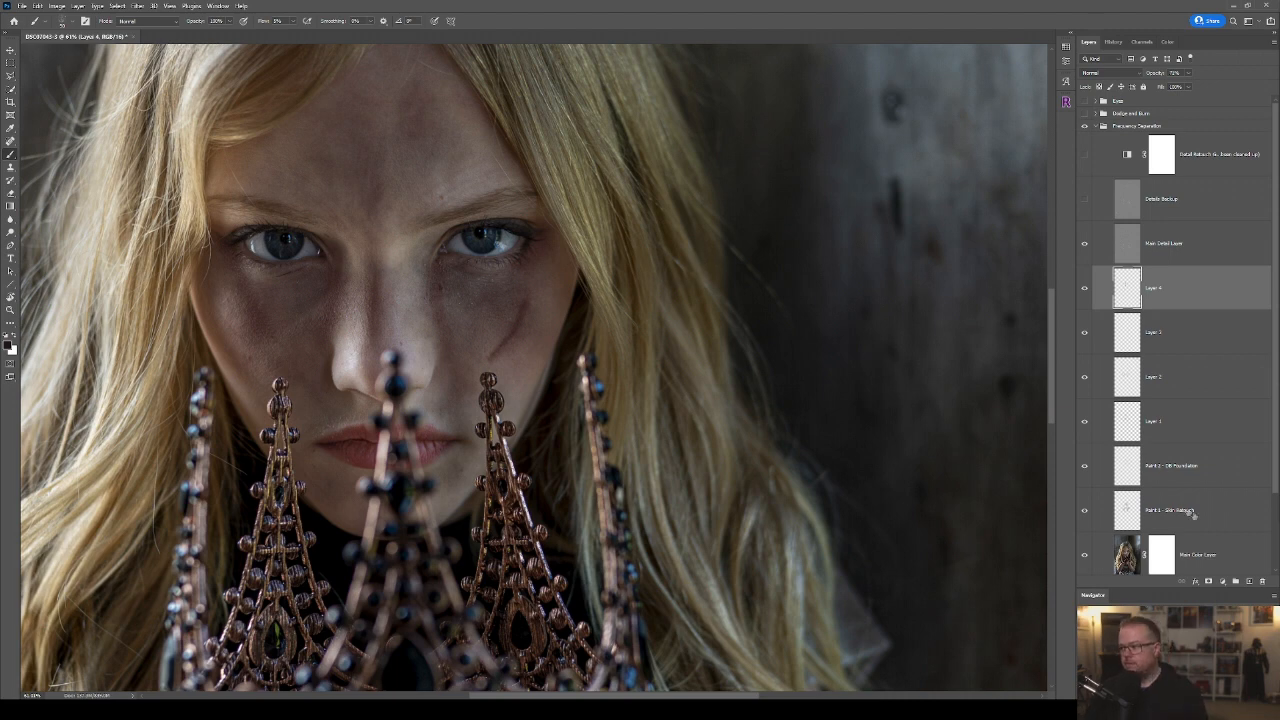
shift+click(1234, 520)
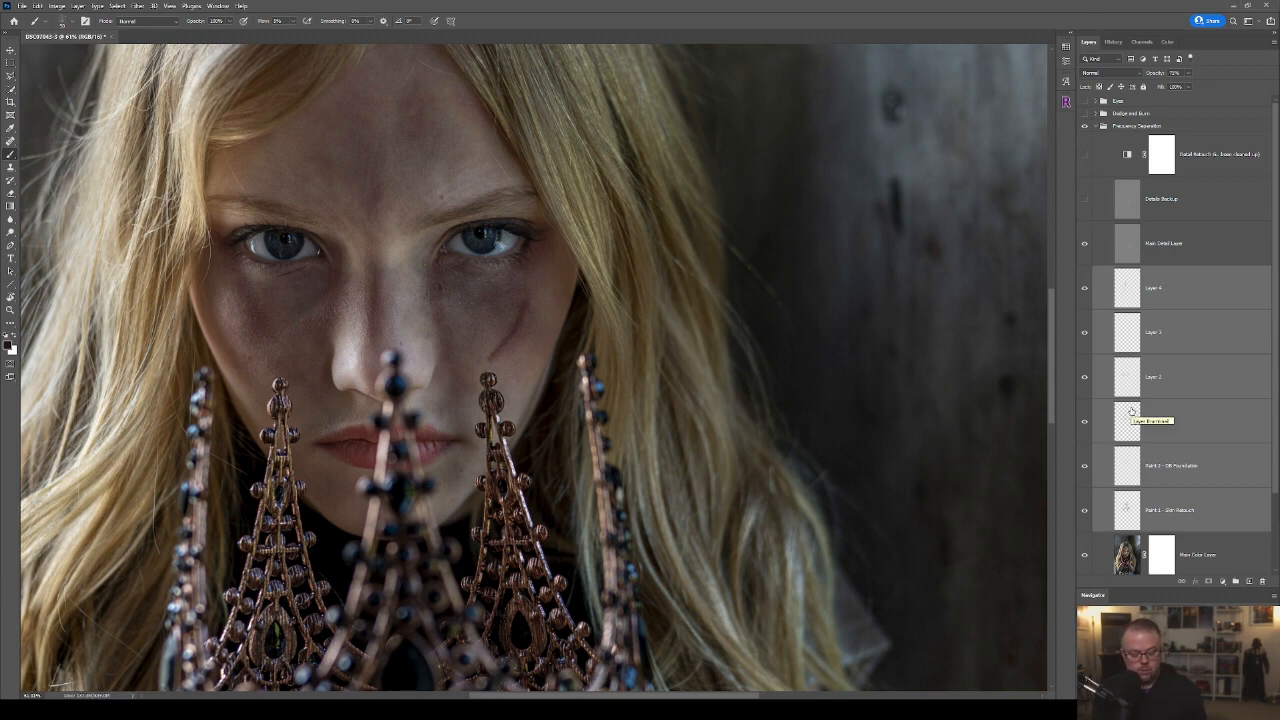
key(ctrl+e)
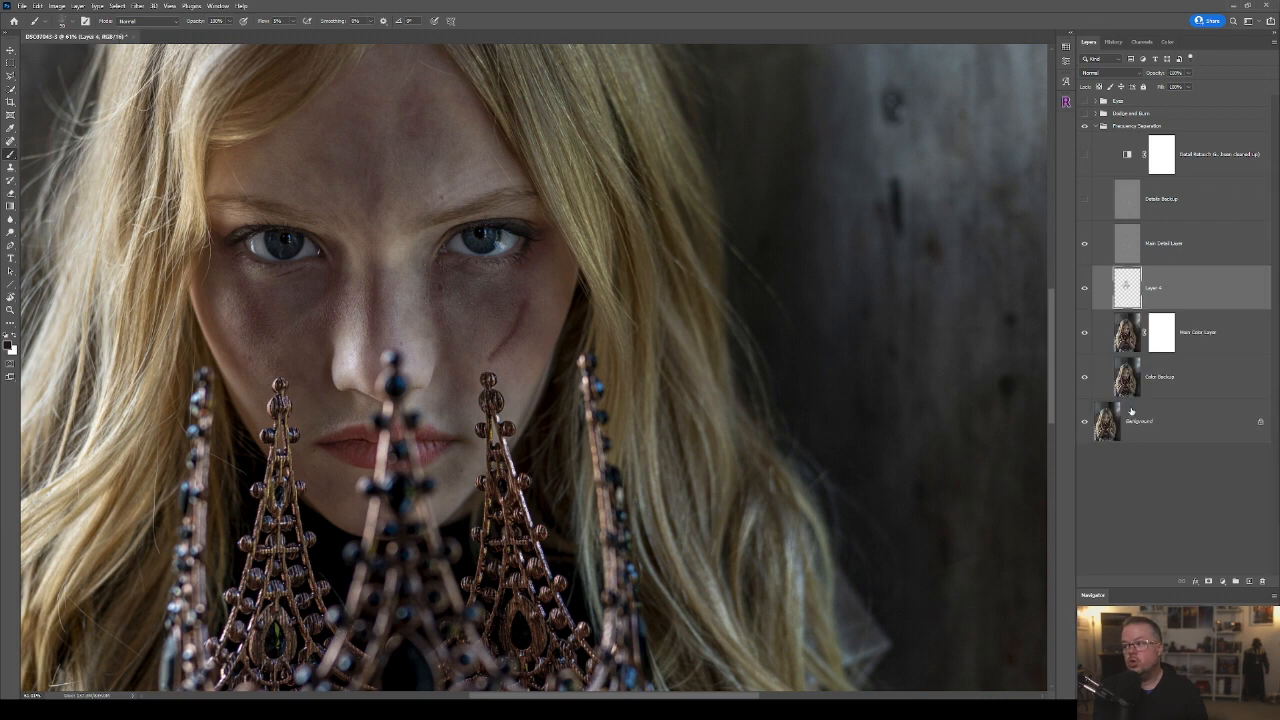
click(1208, 581)
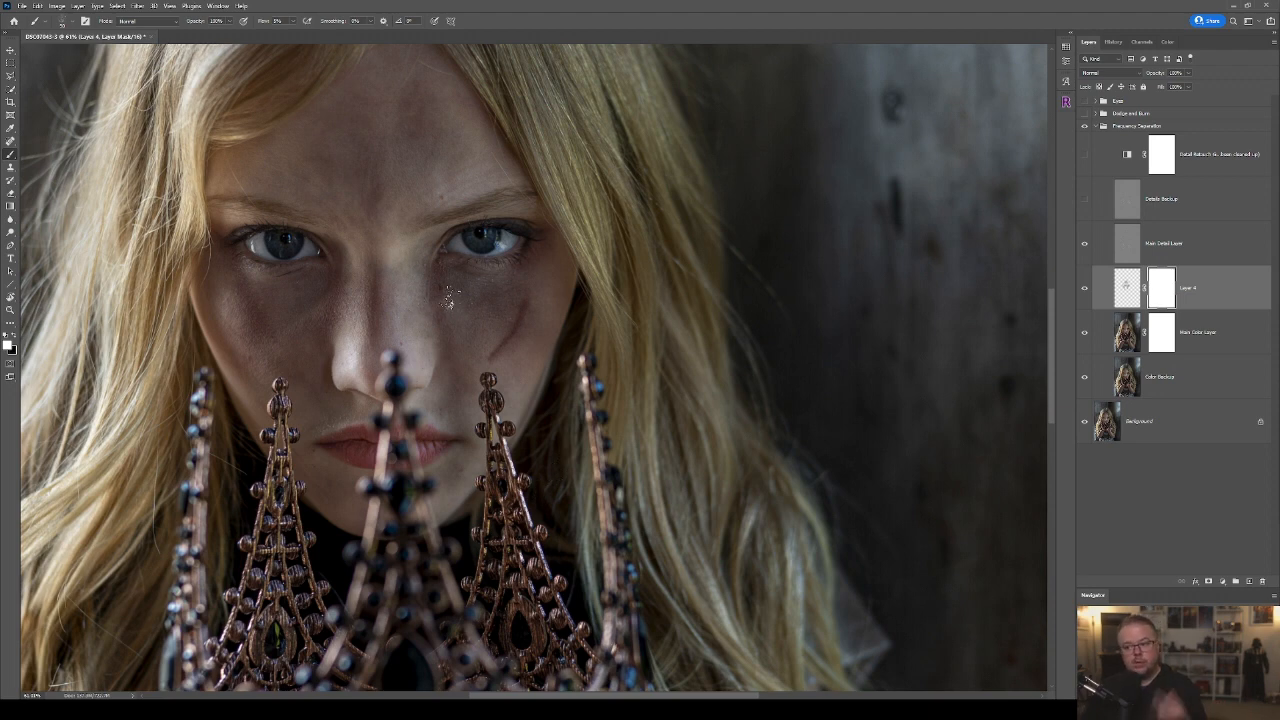
Paint black on the mask with a smaller, low-flow brush to break up the shading beneath the eye.
scroll(449, 302, up, 1)
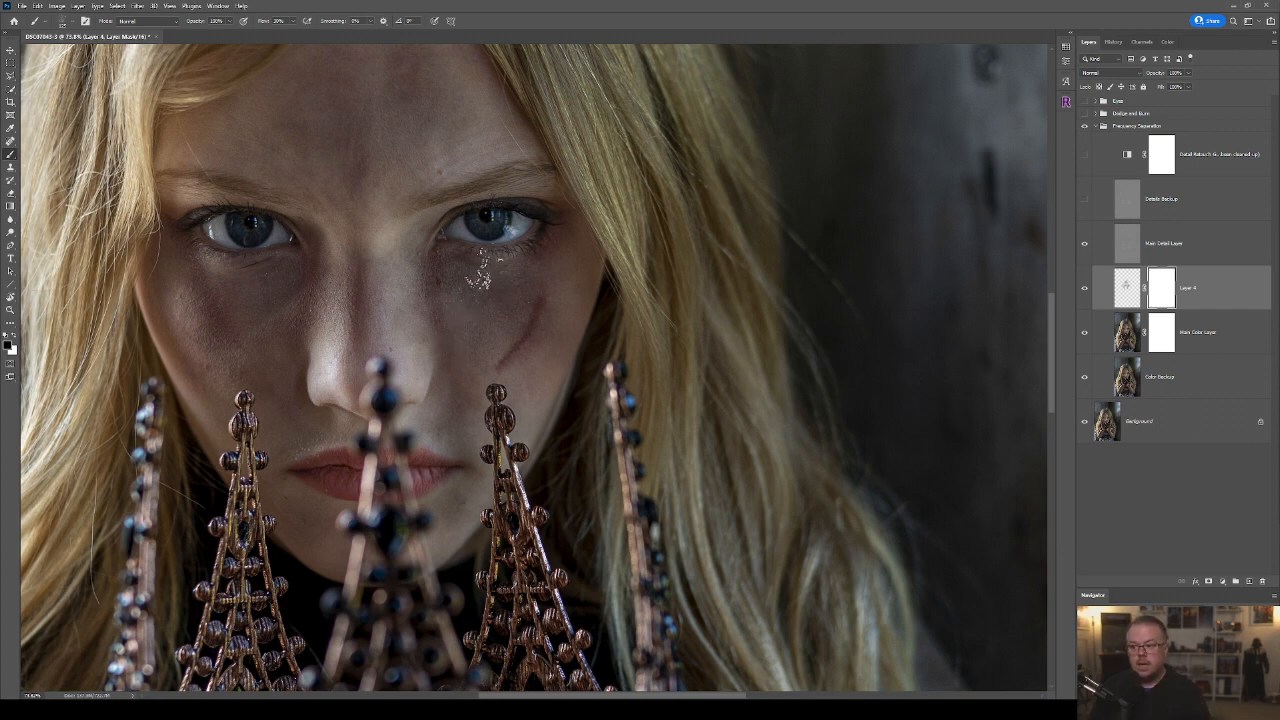
key(bracketleft)
key(bracketleft)
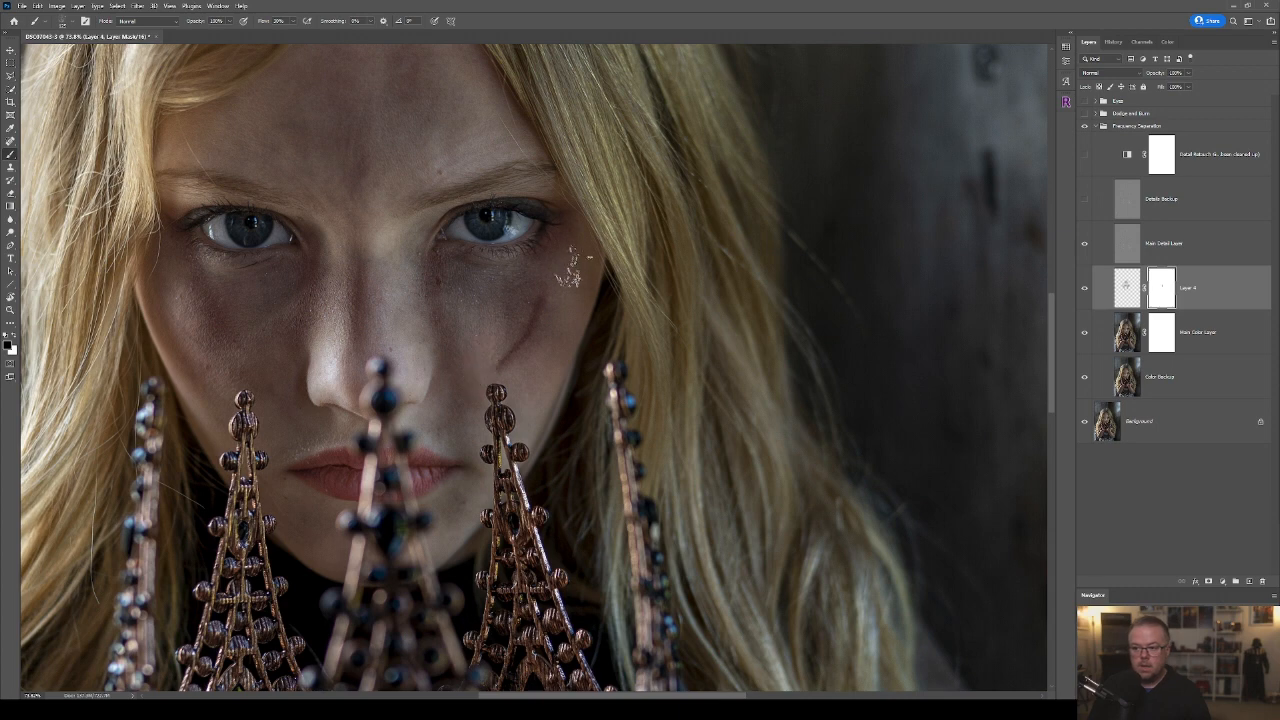
drag(495, 244, 498, 274)
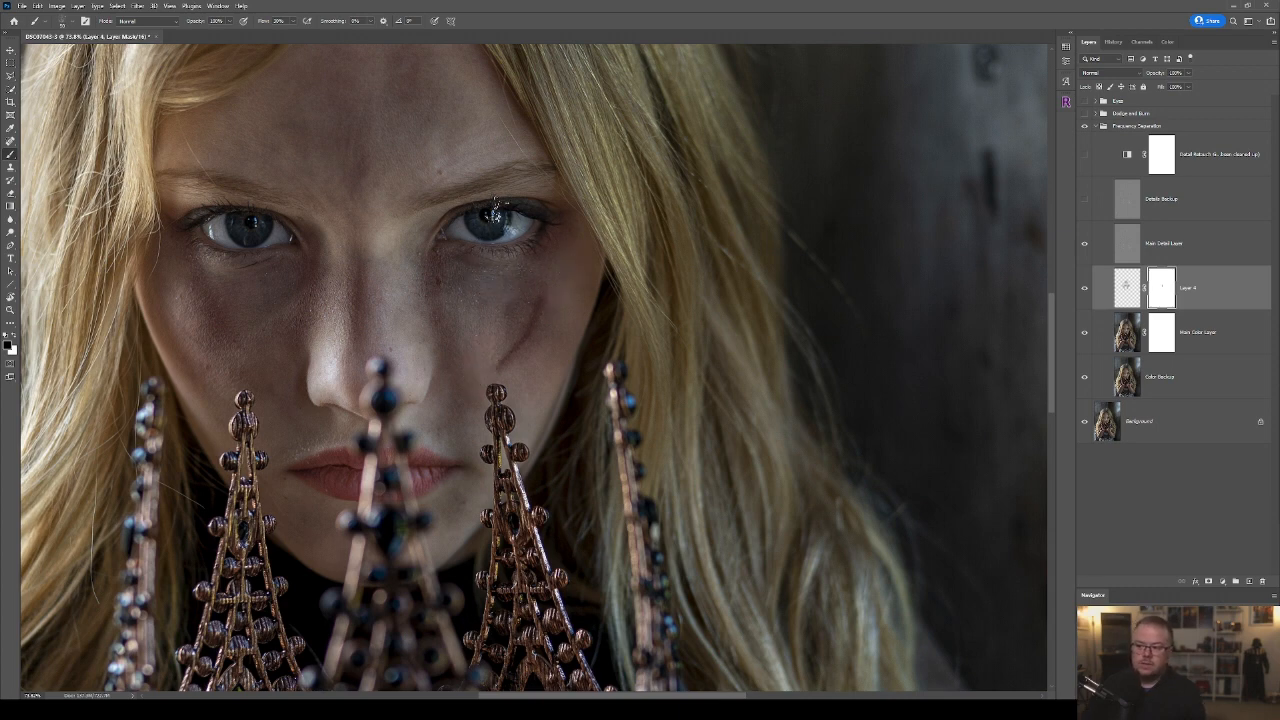
Choose the Watercolor 4 brush and mask out uneven patches of the painted shading on both cheeks.
click(62, 22)
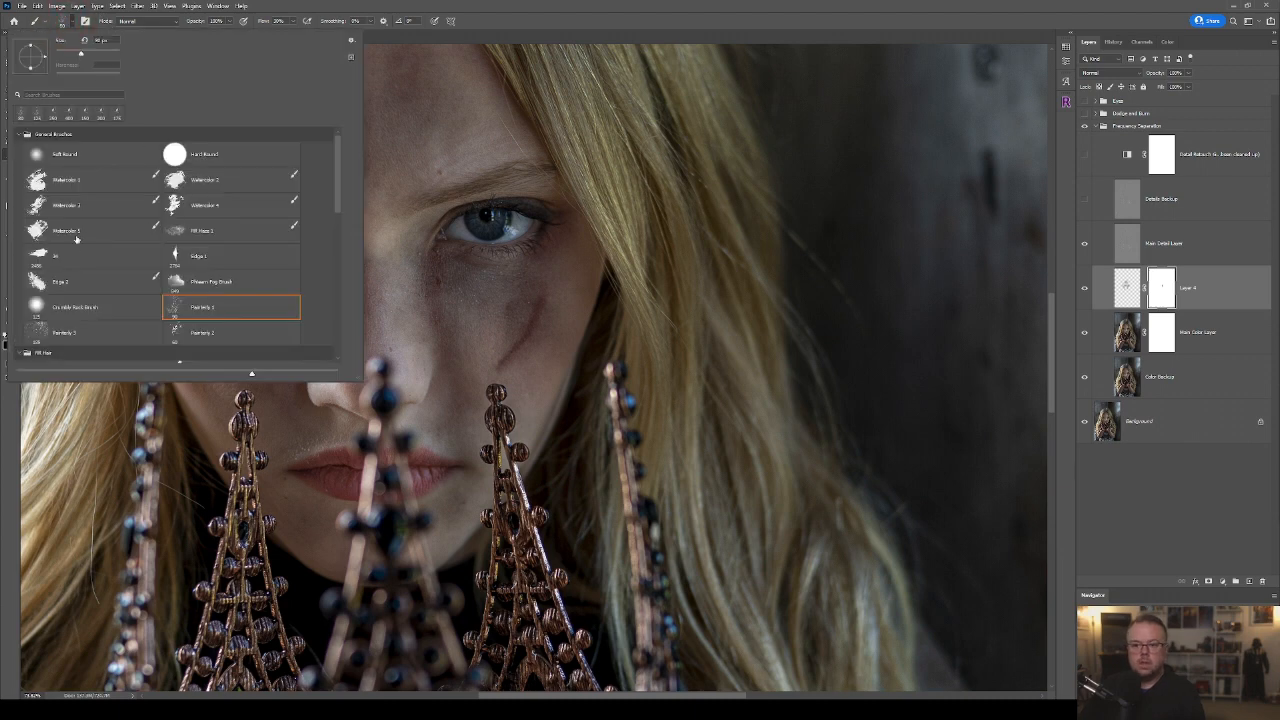
click(192, 207)
key(Return)
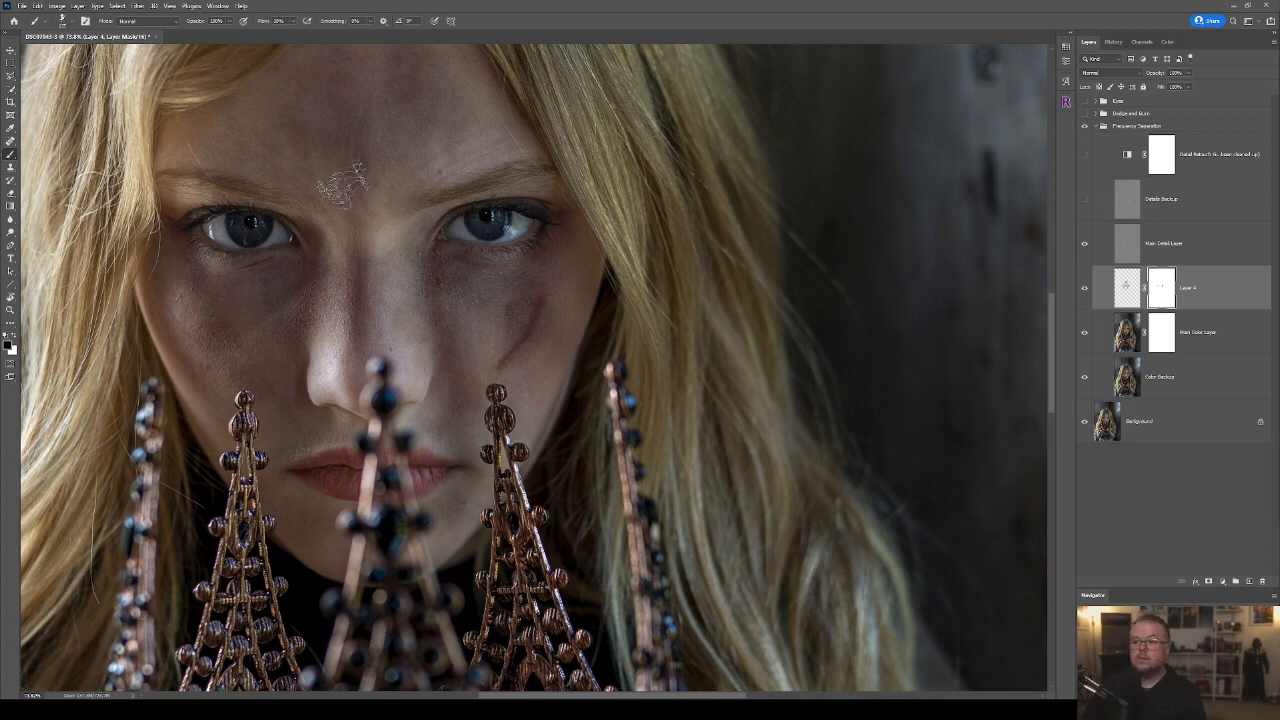
key([)
key([)
key([)
mouse_move(483, 289)
mouse_down()
mouse_move(495, 357)
mouse_move(482, 318)
mouse_up()
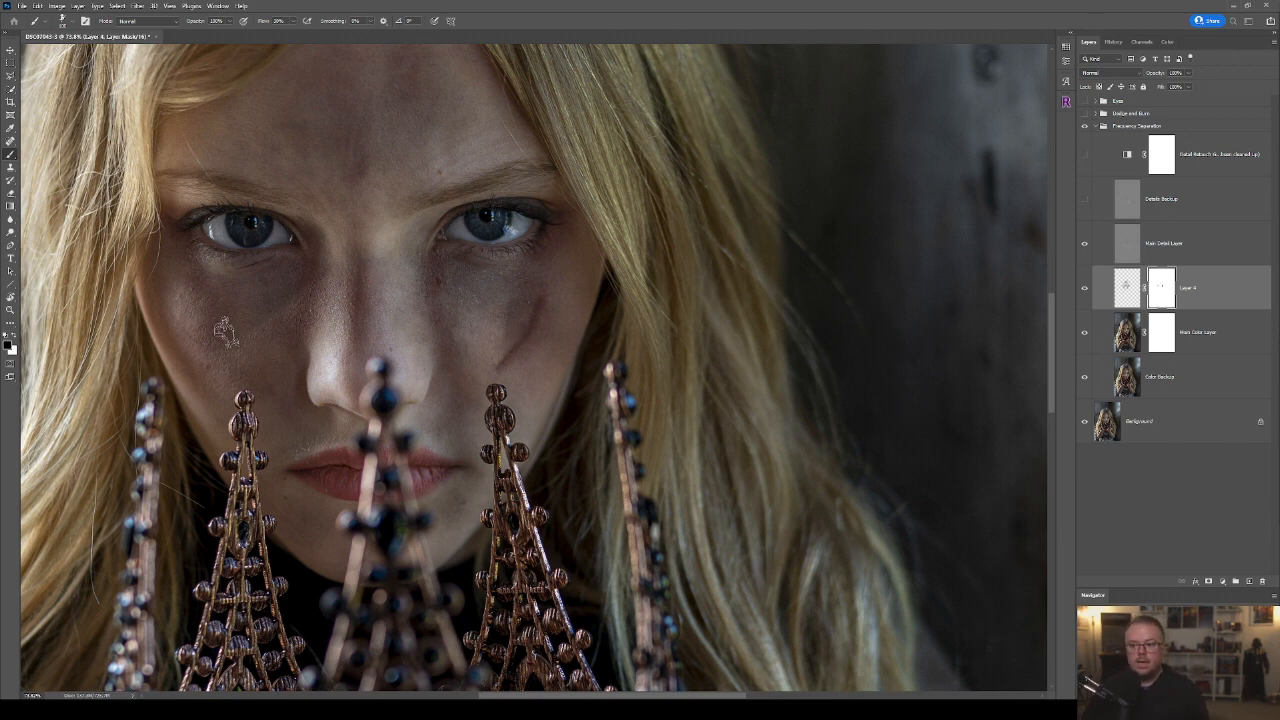
drag(230, 311, 292, 304)
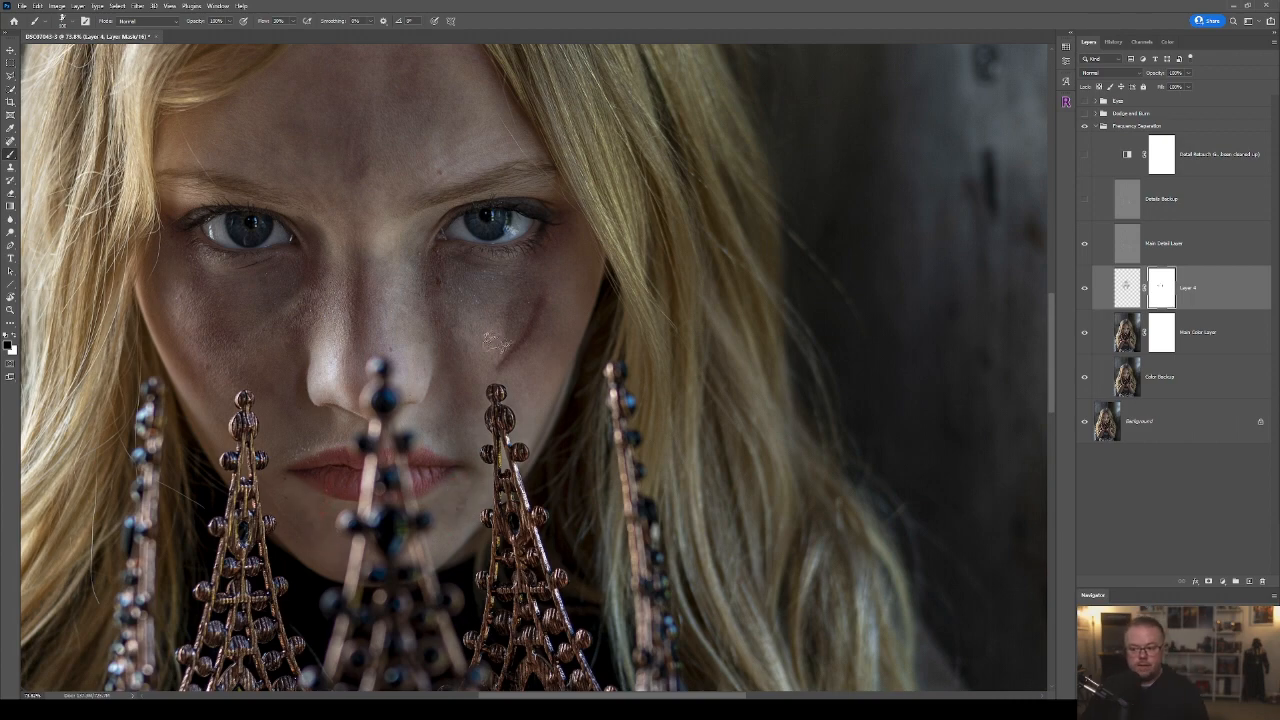
Mask out more mottled patches of the painted shading across the forehead and cheeks.
key(ctrl+0)
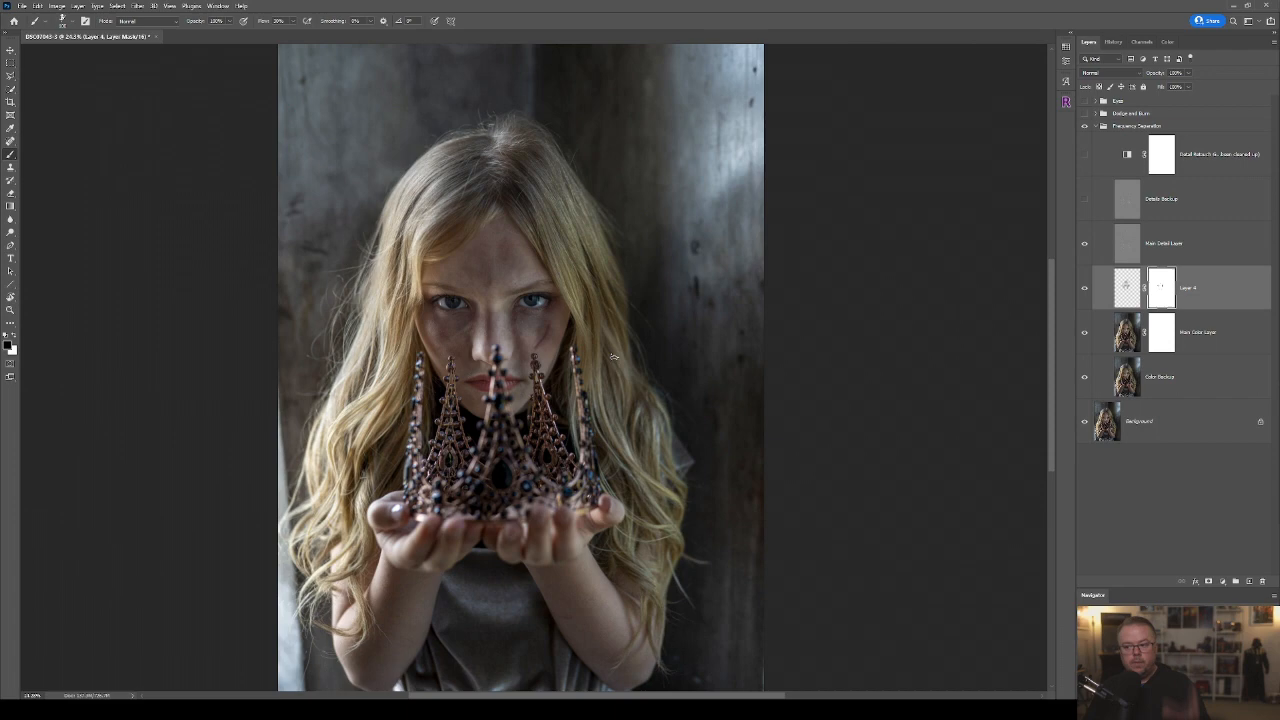
scroll(538, 320, up, 3)
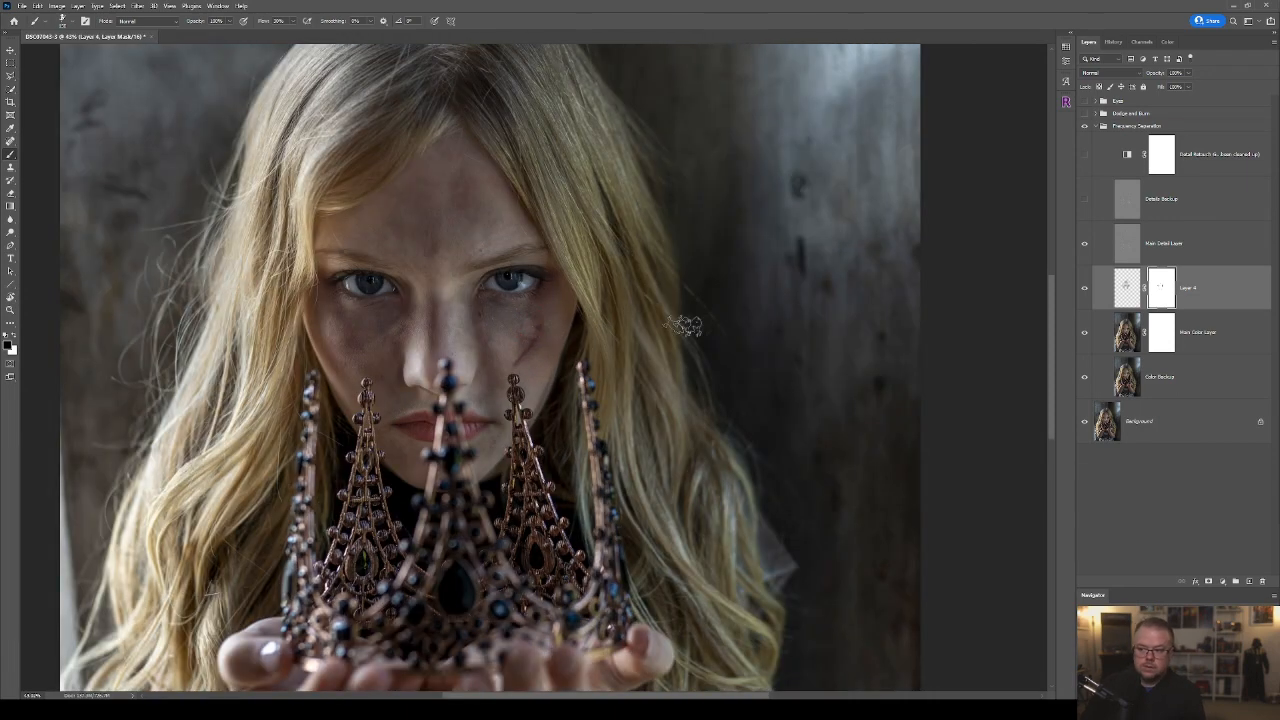
scroll(608, 342, up, 1)
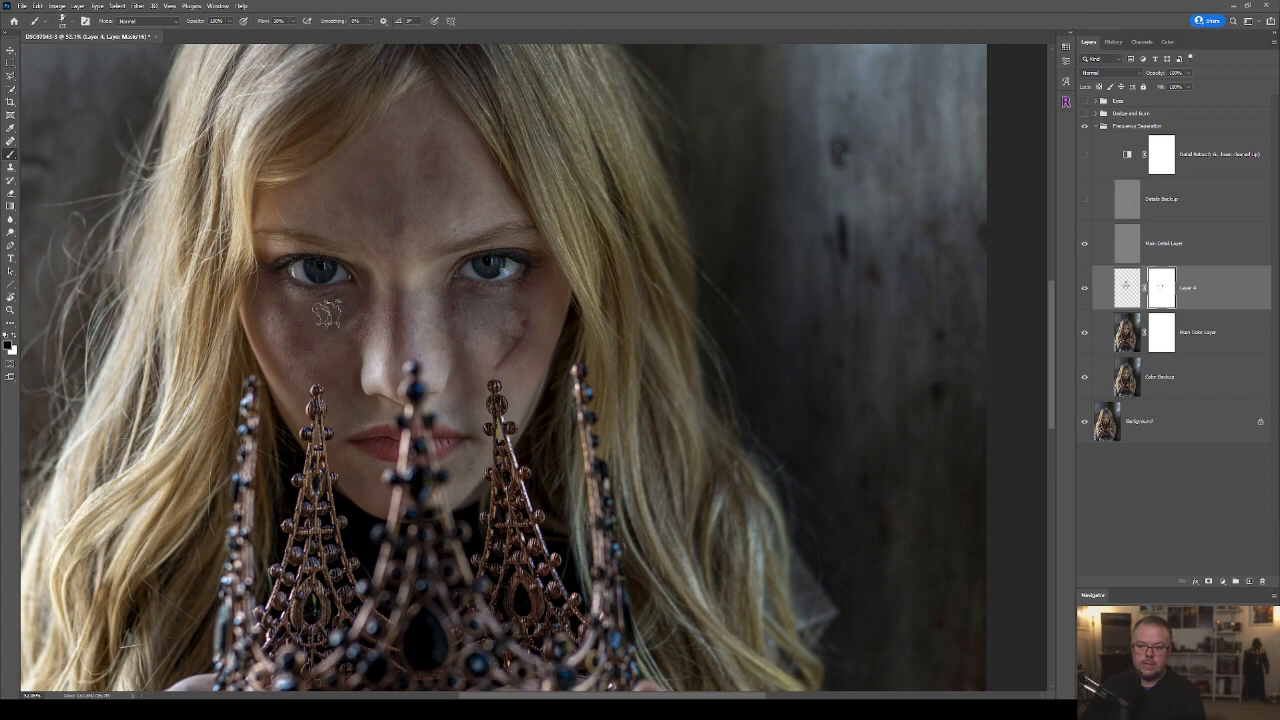
scroll(447, 404, down, 4)
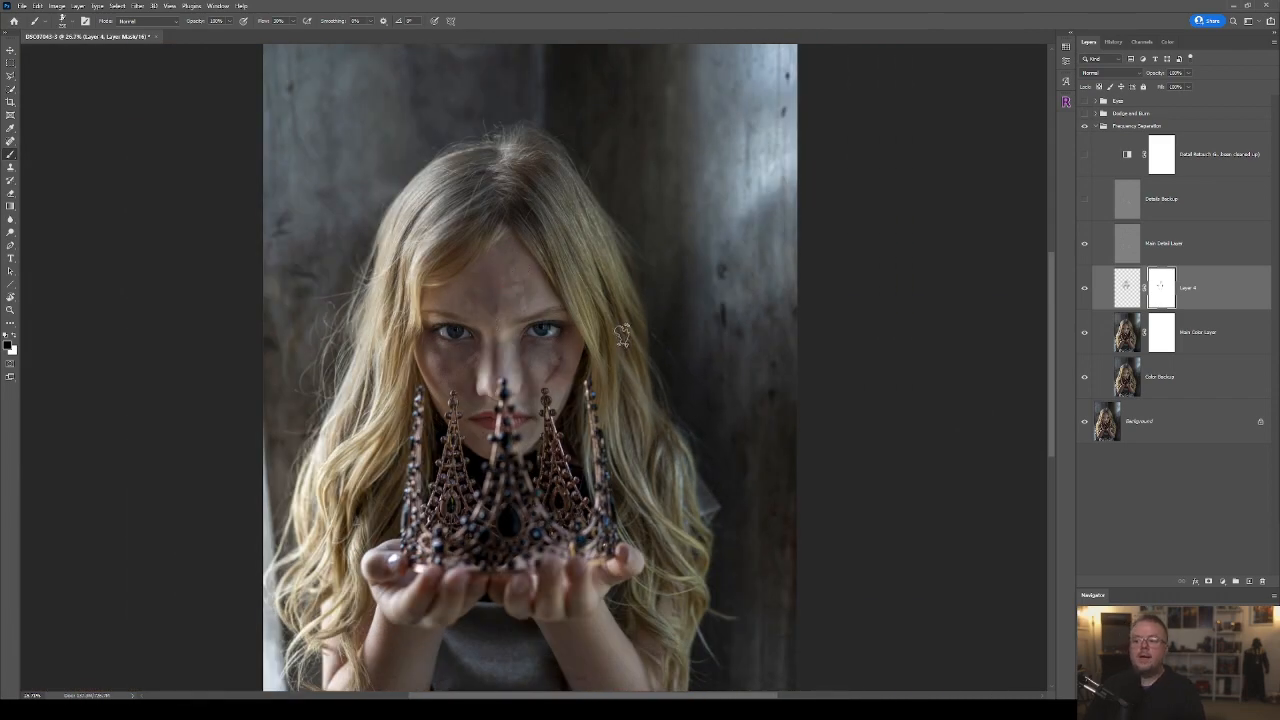
scroll(620, 337, up, 4)
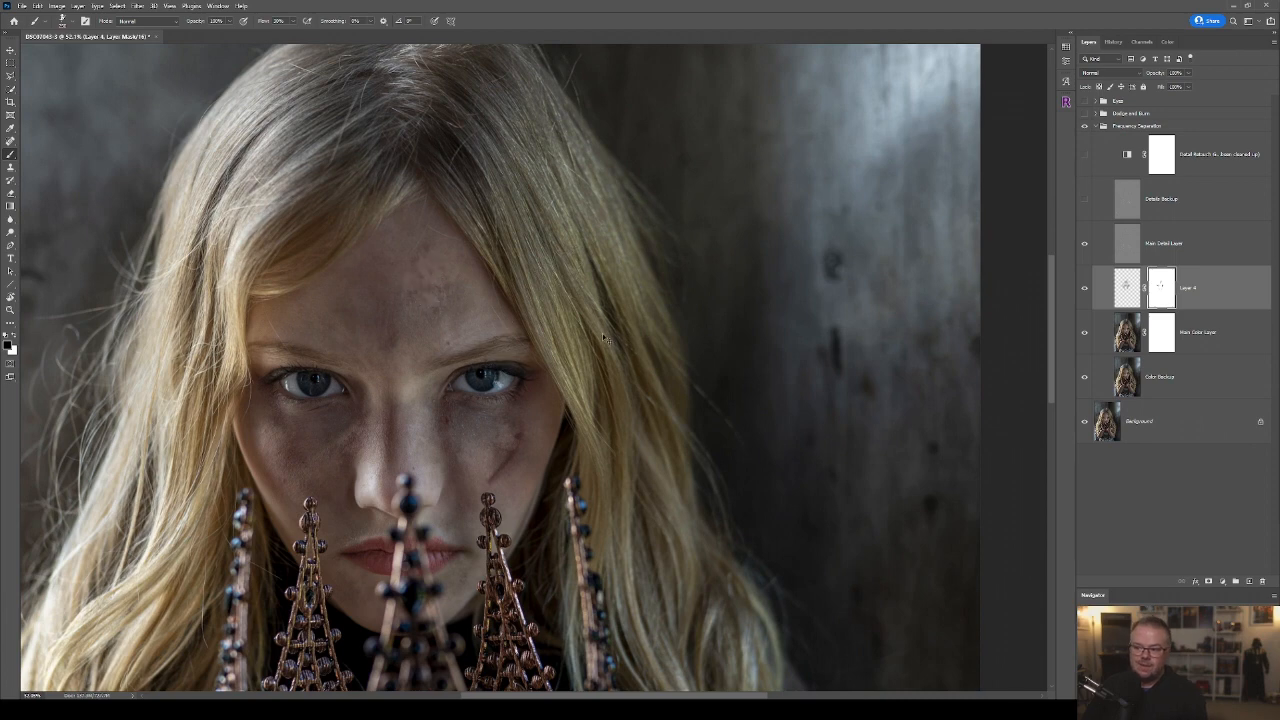
Enlarge the watercolor brush and mask out more of the painted shading across the center of the forehead.
key(bracketright)
key(bracketright)
drag(431, 300, 415, 345)
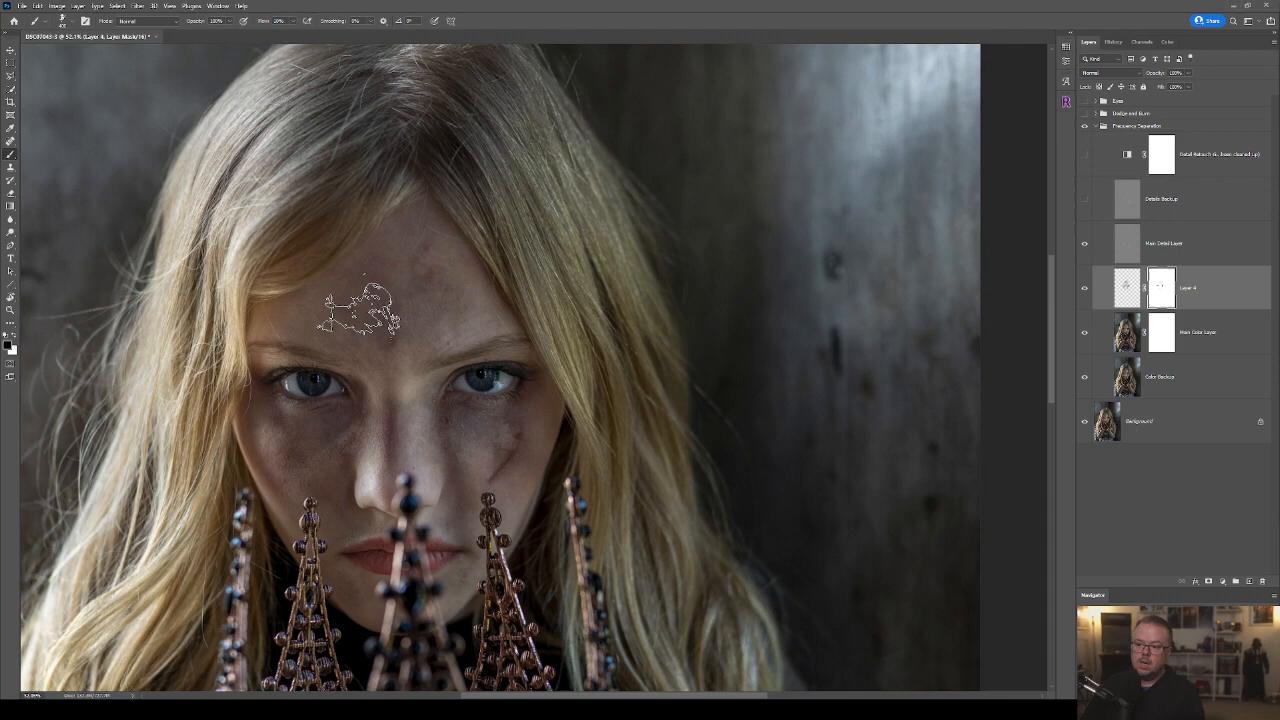
click(375, 308)
scroll(749, 443, down, 4)
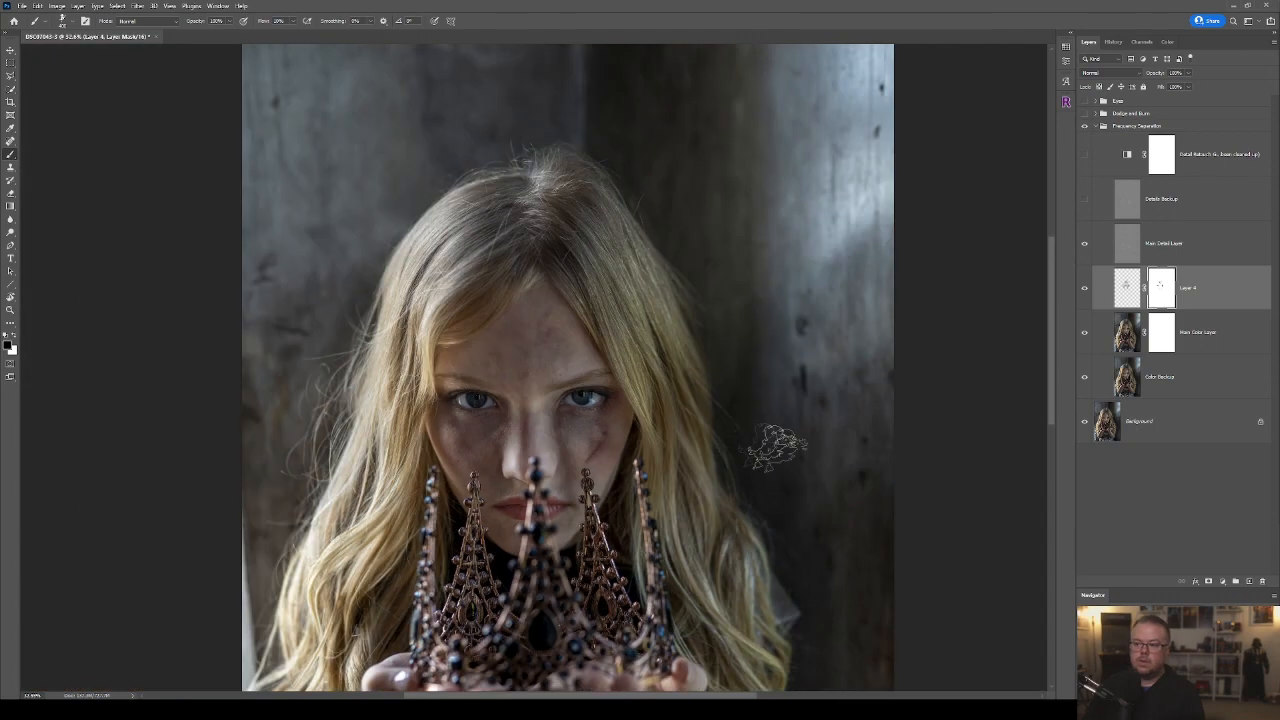
drag(645, 538, 600, 393)
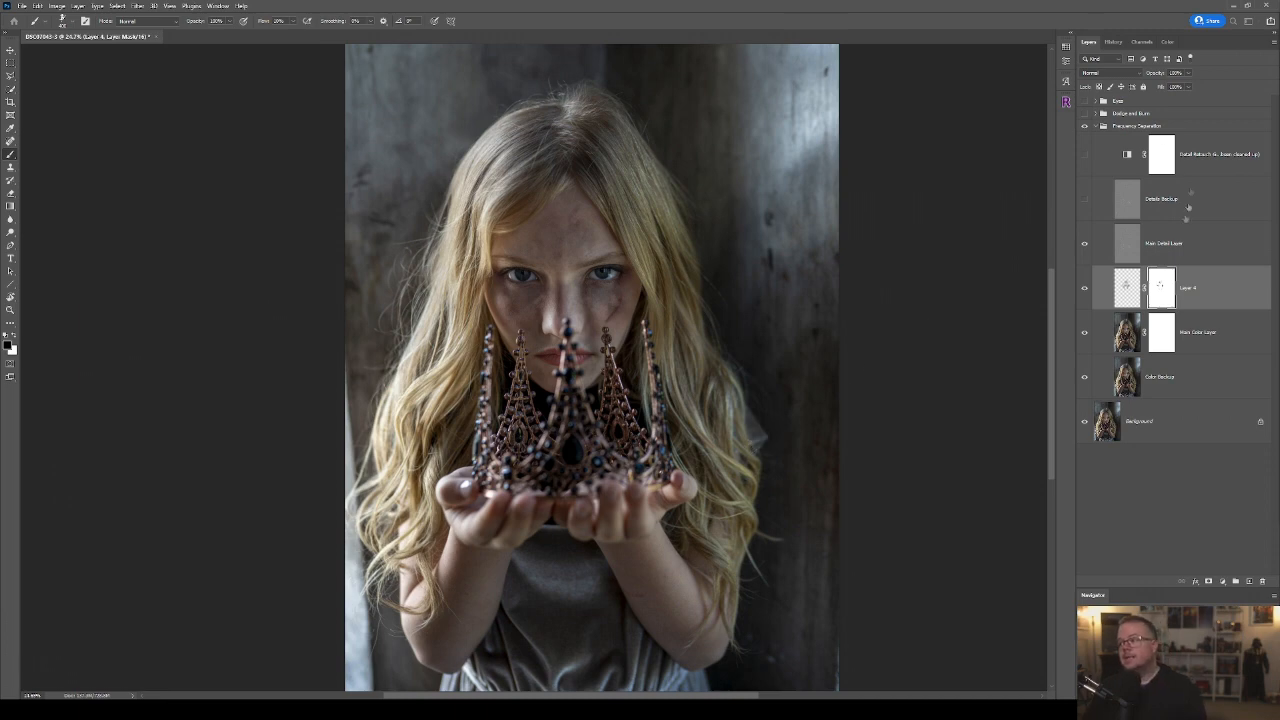
Turn on the visibility of the Eyes group and expand it to show its adjustment layers.
click(1084, 113)
click(1084, 113)
click(1084, 101)
click(1103, 101)
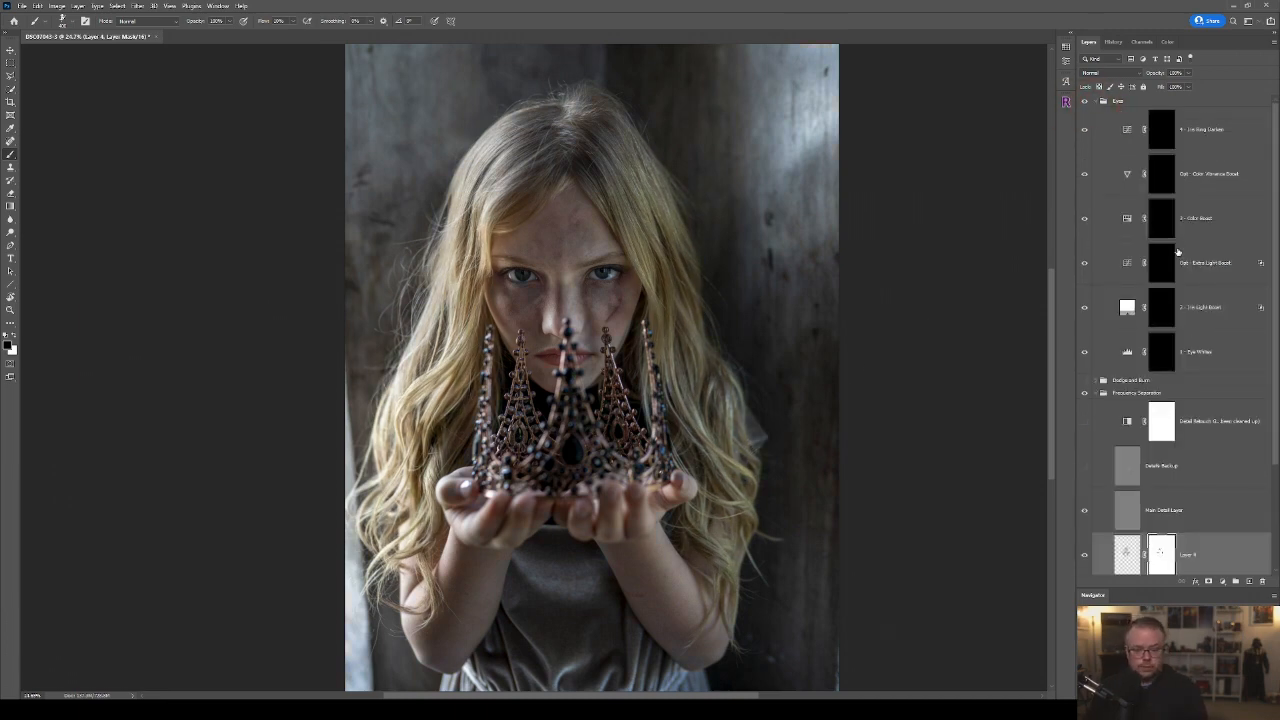
Using a small Soft Round brush, paint white on the Eye Whites layer mask over the whites of both eyes.
click(72, 25)
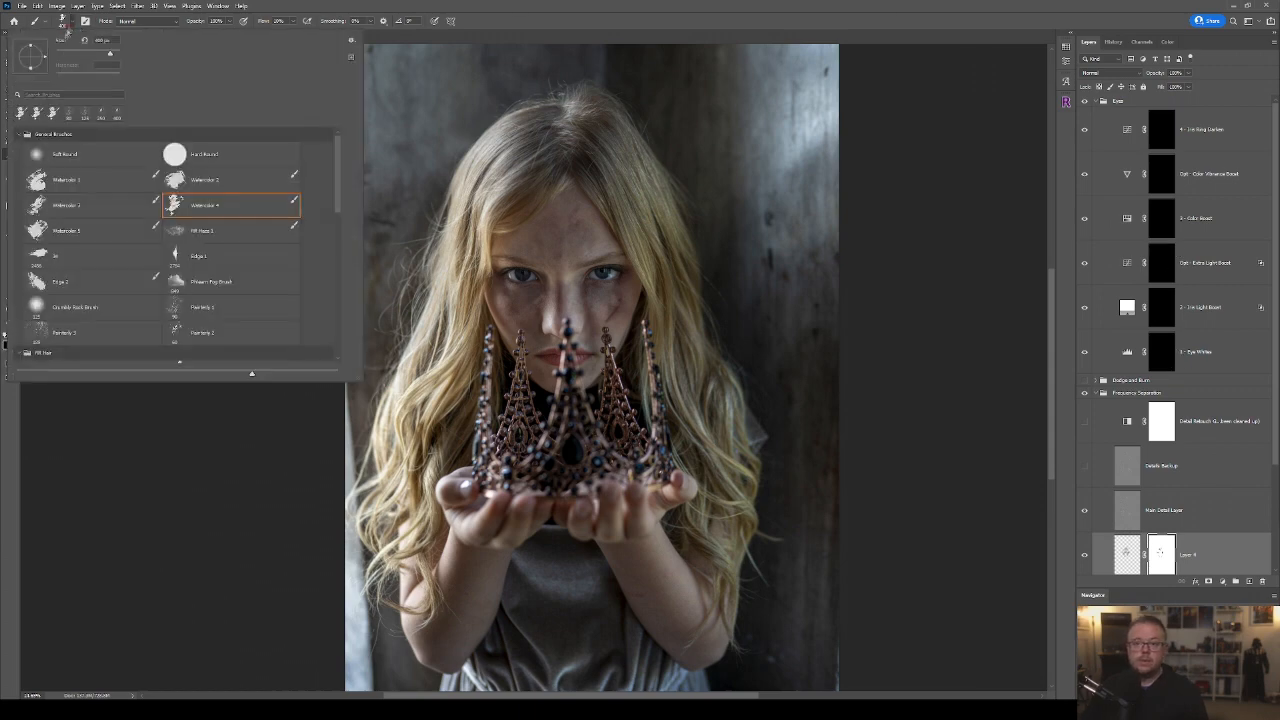
click(93, 154)
click(675, 15)
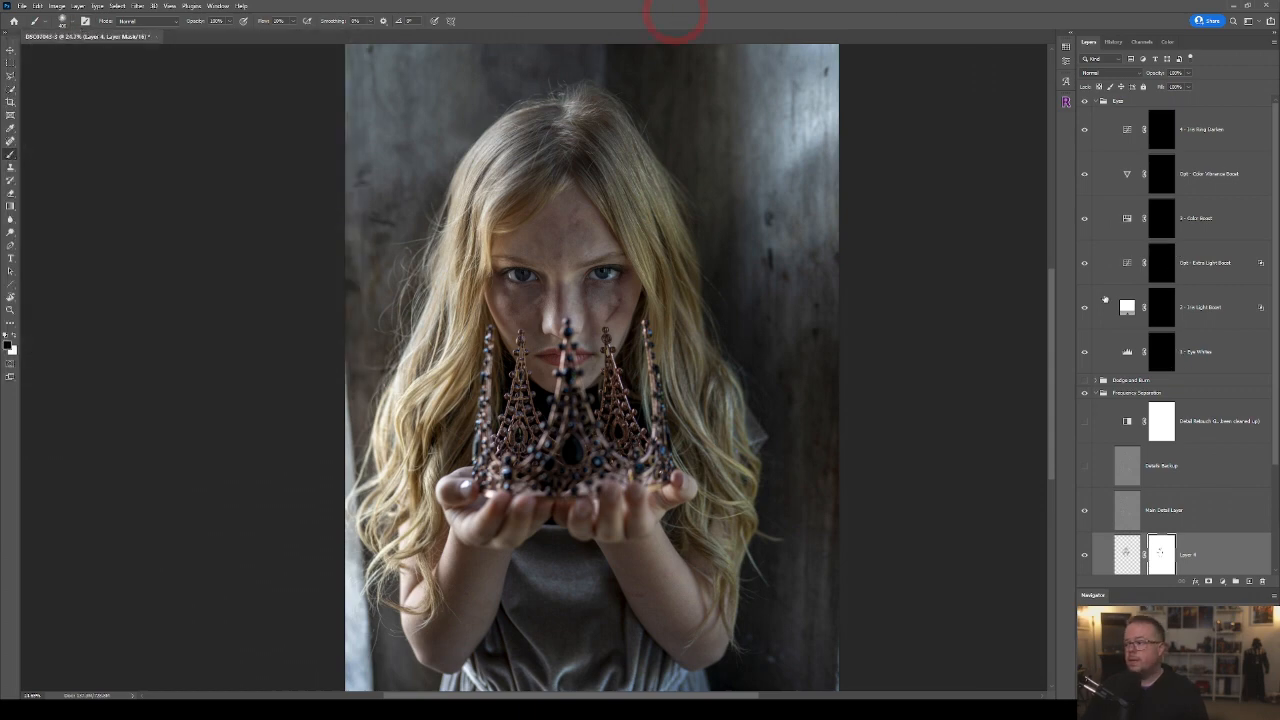
click(1180, 357)
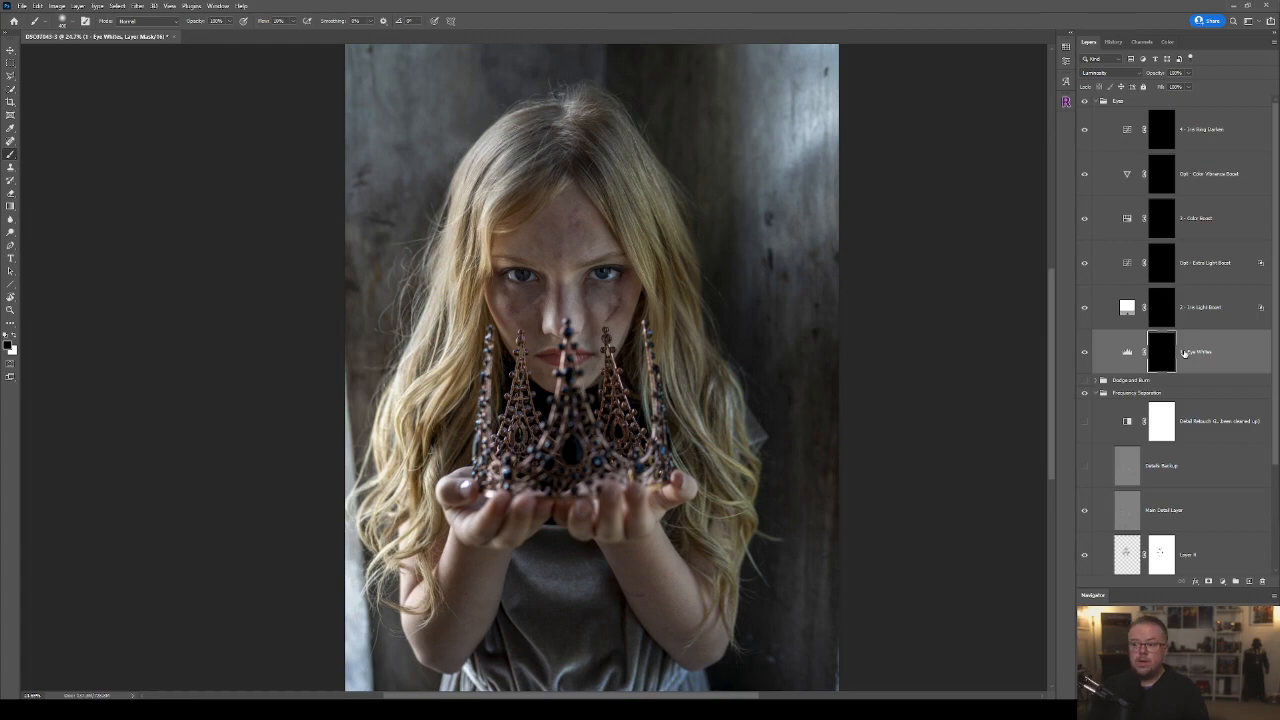
scroll(743, 289, up, 5)
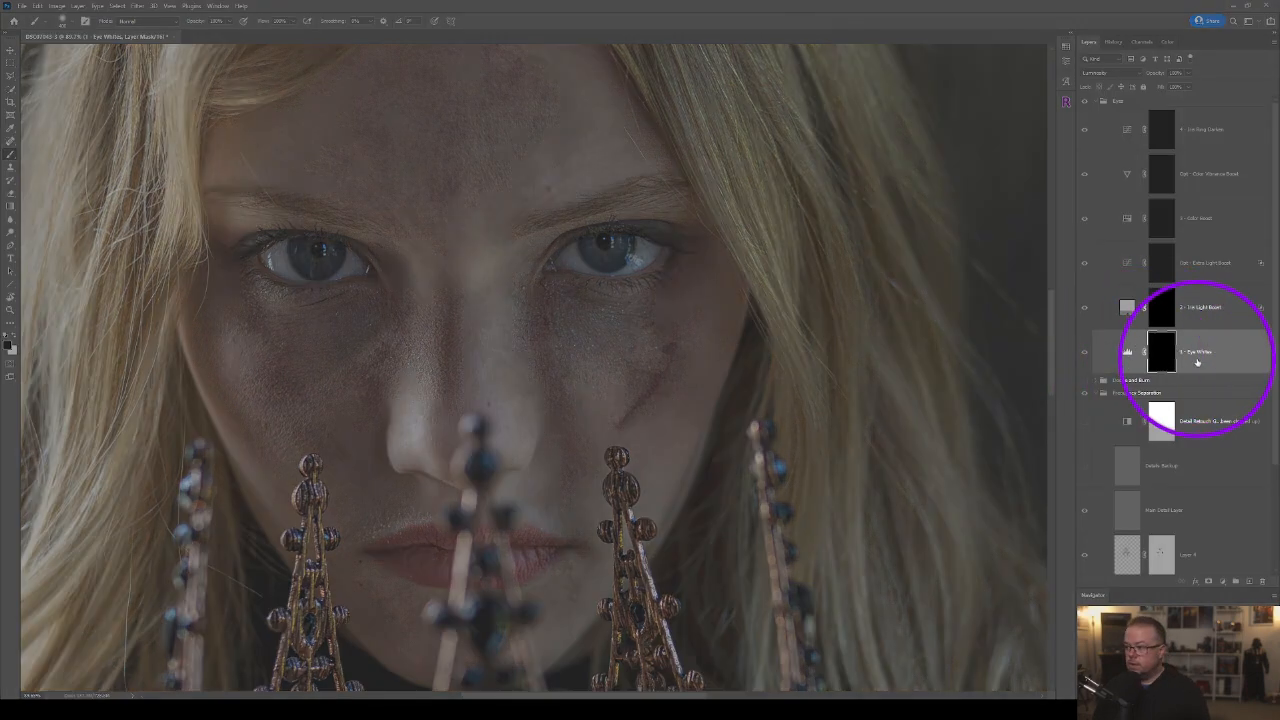
key(bracketleft)
key(bracketleft)
key(bracketleft)
key(bracketleft)
key(bracketleft)
key(bracketleft)
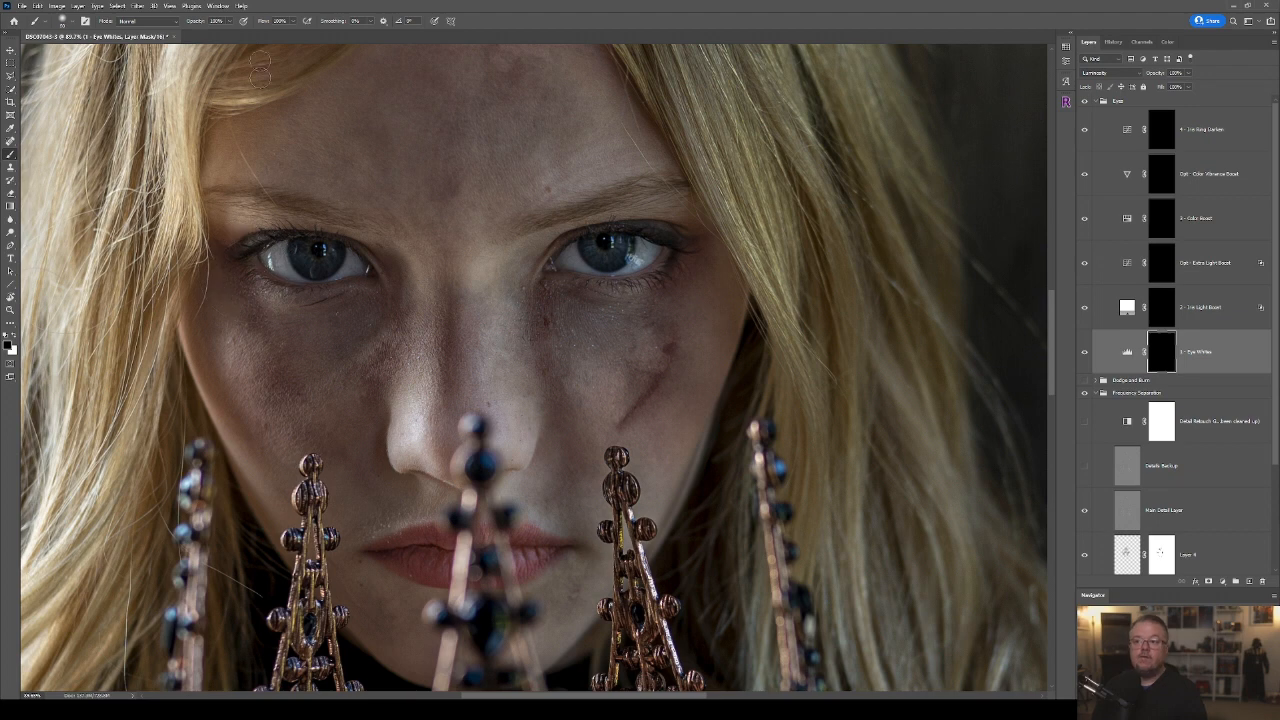
key(x)
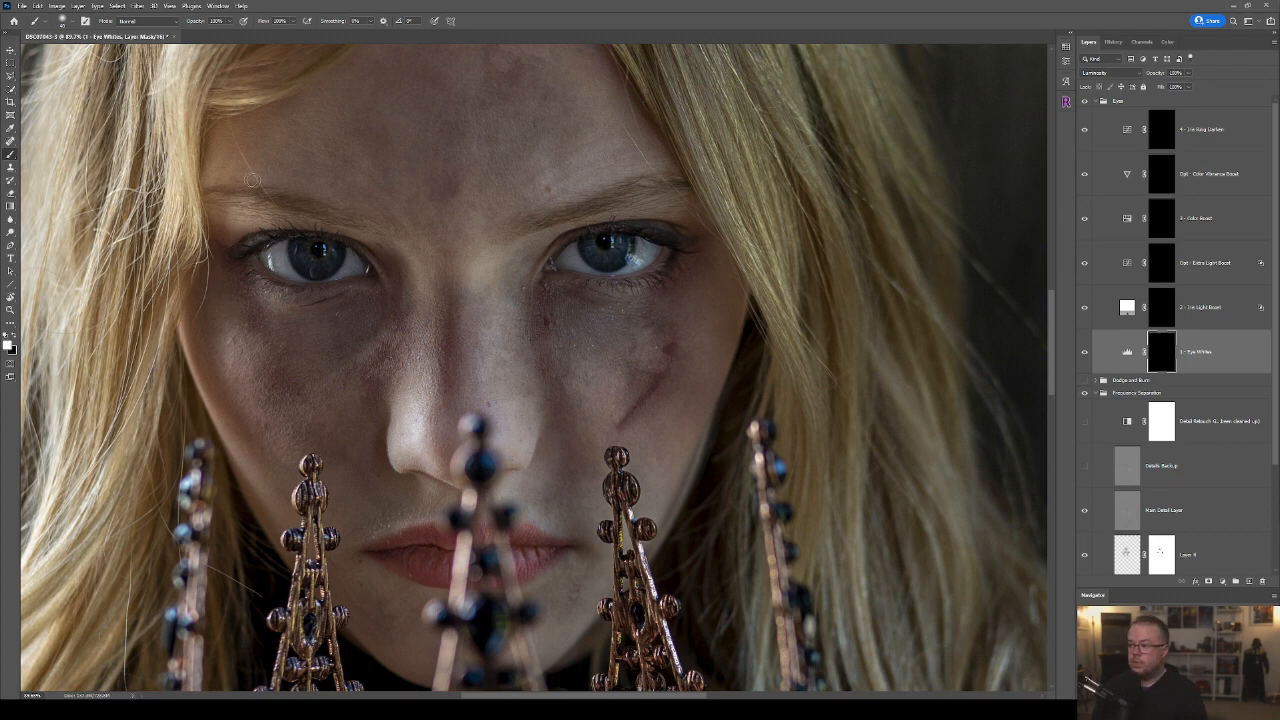
mouse_move(275, 258)
mouse_down()
mouse_move(283, 248)
mouse_move(273, 267)
mouse_move(302, 279)
mouse_move(356, 268)
mouse_up()
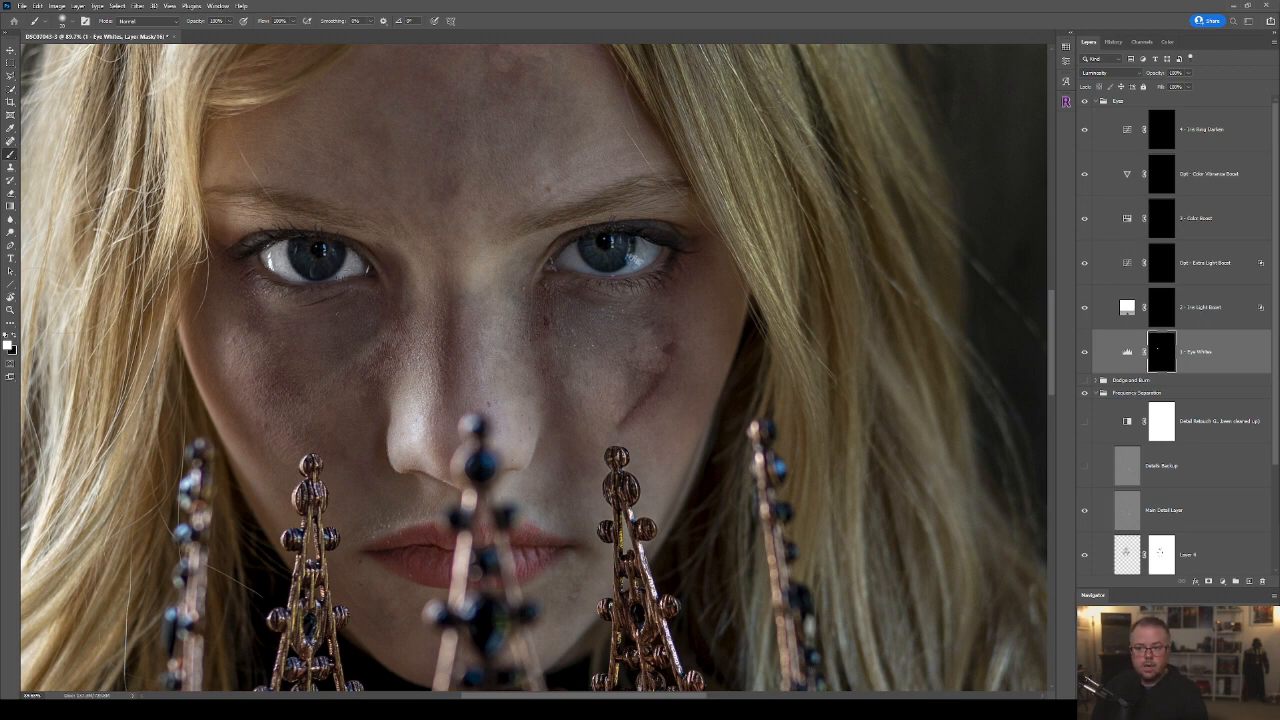
mouse_move(575, 250)
mouse_down()
mouse_move(565, 258)
mouse_move(612, 274)
mouse_move(653, 243)
mouse_move(648, 263)
mouse_up()
Paint black on the Eye Whites mask along the eyelid edges of both eyes to remove the brightening spill.
key(x)
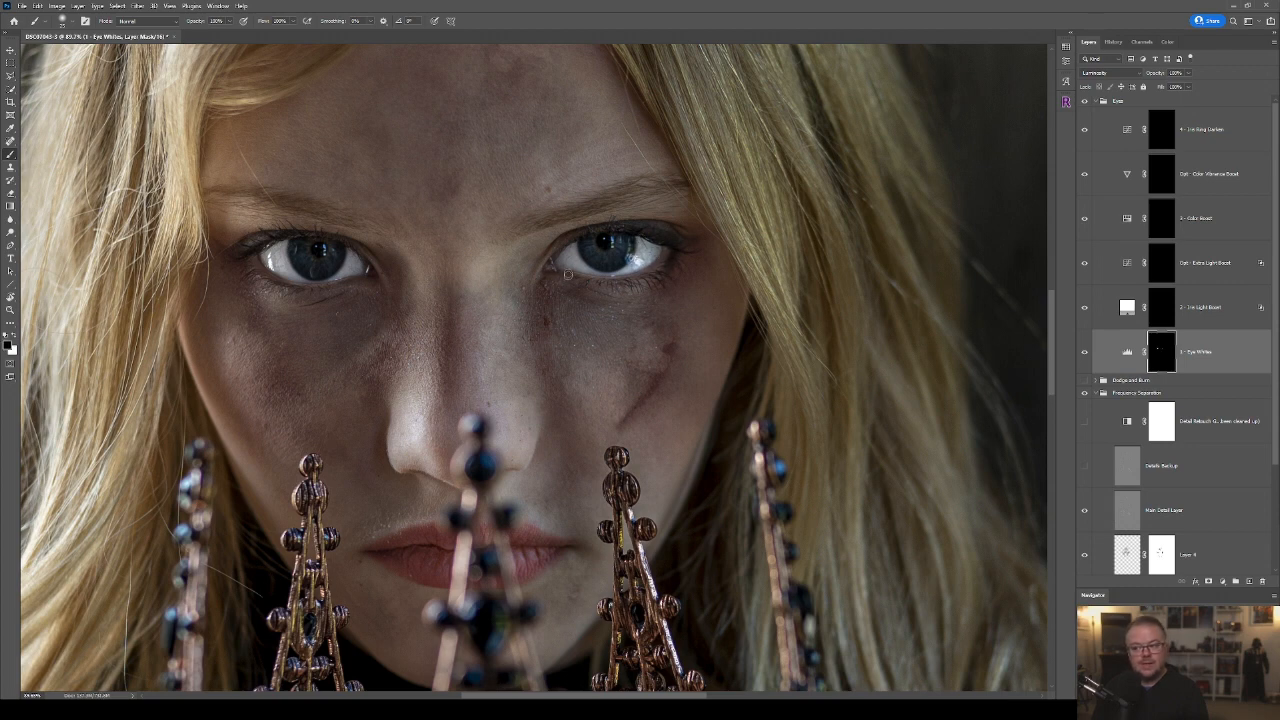
mouse_move(568, 279)
mouse_down()
mouse_move(620, 279)
mouse_move(660, 254)
mouse_up()
mouse_move(255, 275)
mouse_down()
mouse_move(298, 291)
mouse_move(288, 286)
mouse_move(374, 277)
mouse_up()
key(x)
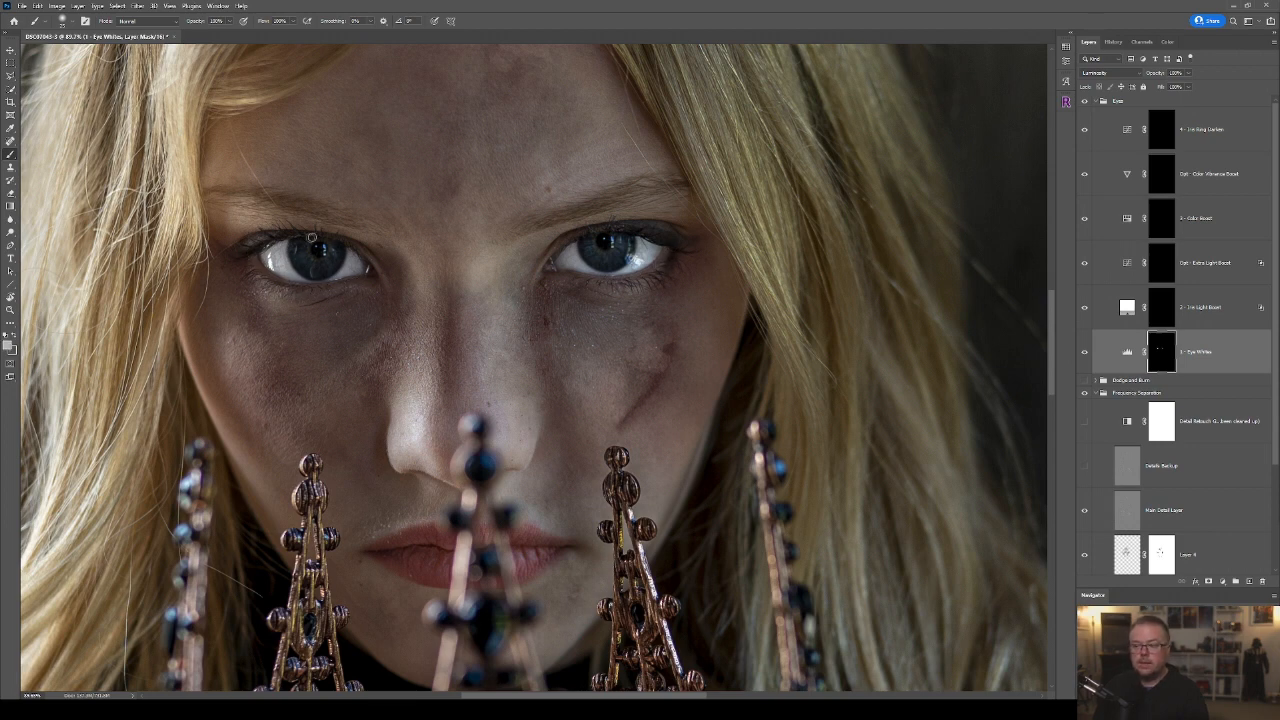
Lower the Eye Whites layer's opacity to about 30% and compare the portrait with and without the layer.
scroll(608, 430, down, 10)
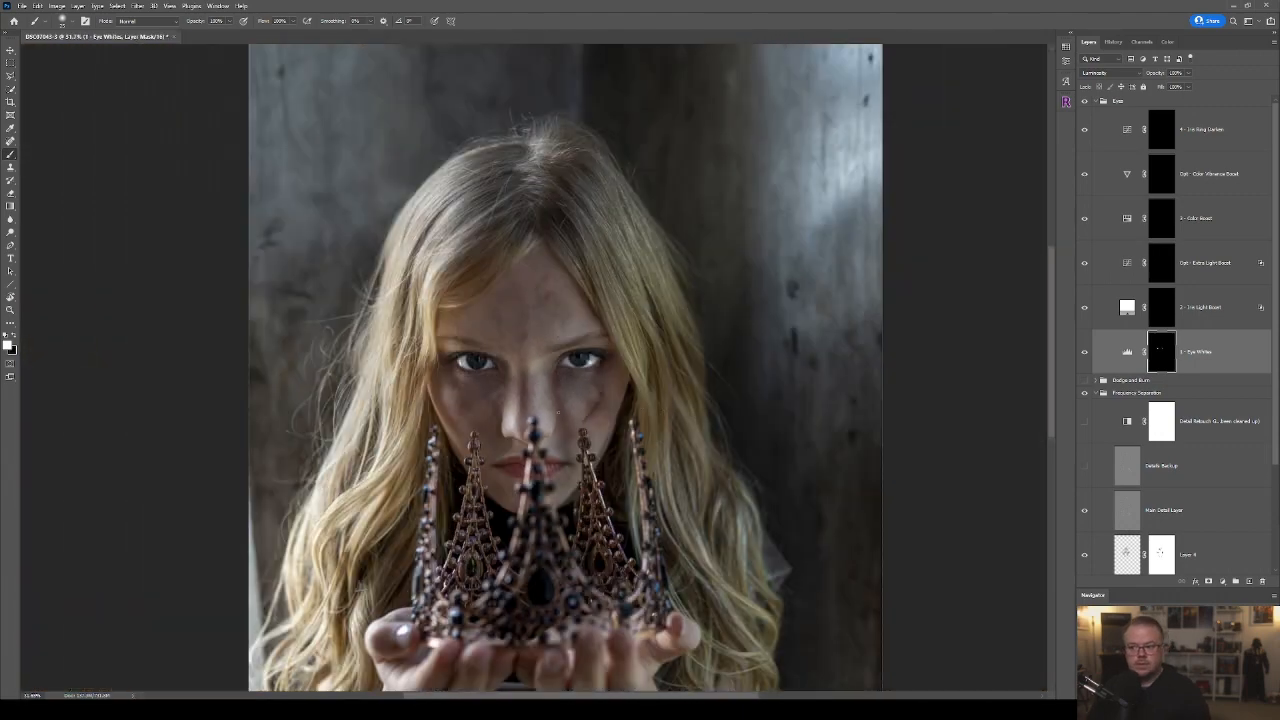
key(ctrl+0)
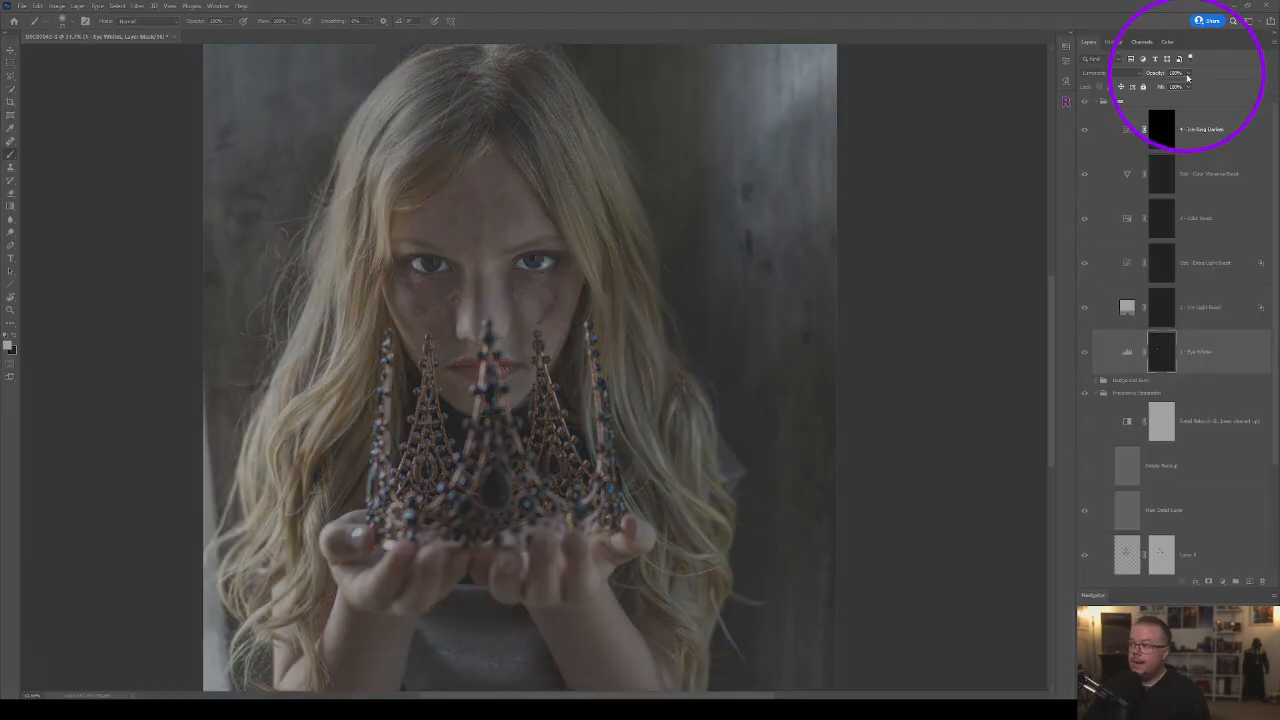
click(1188, 74)
drag(1189, 86, 1160, 93)
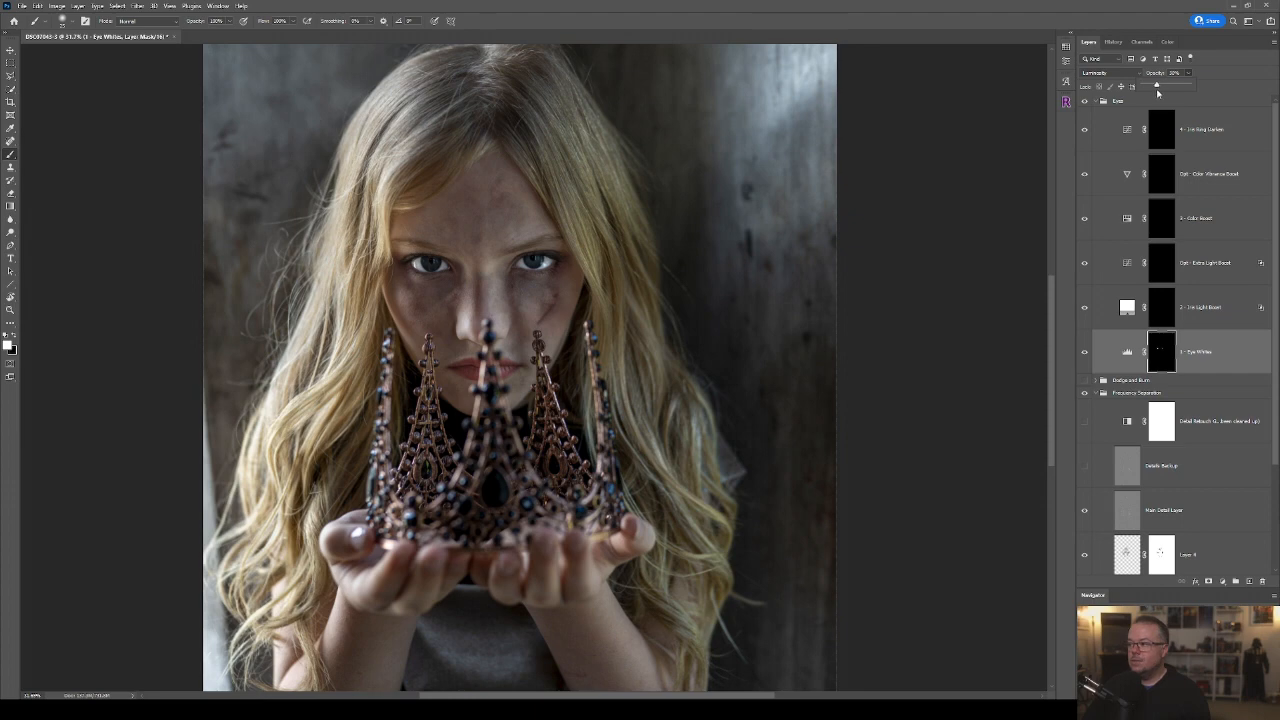
click(1084, 352)
click(1084, 352)
click(1084, 352)
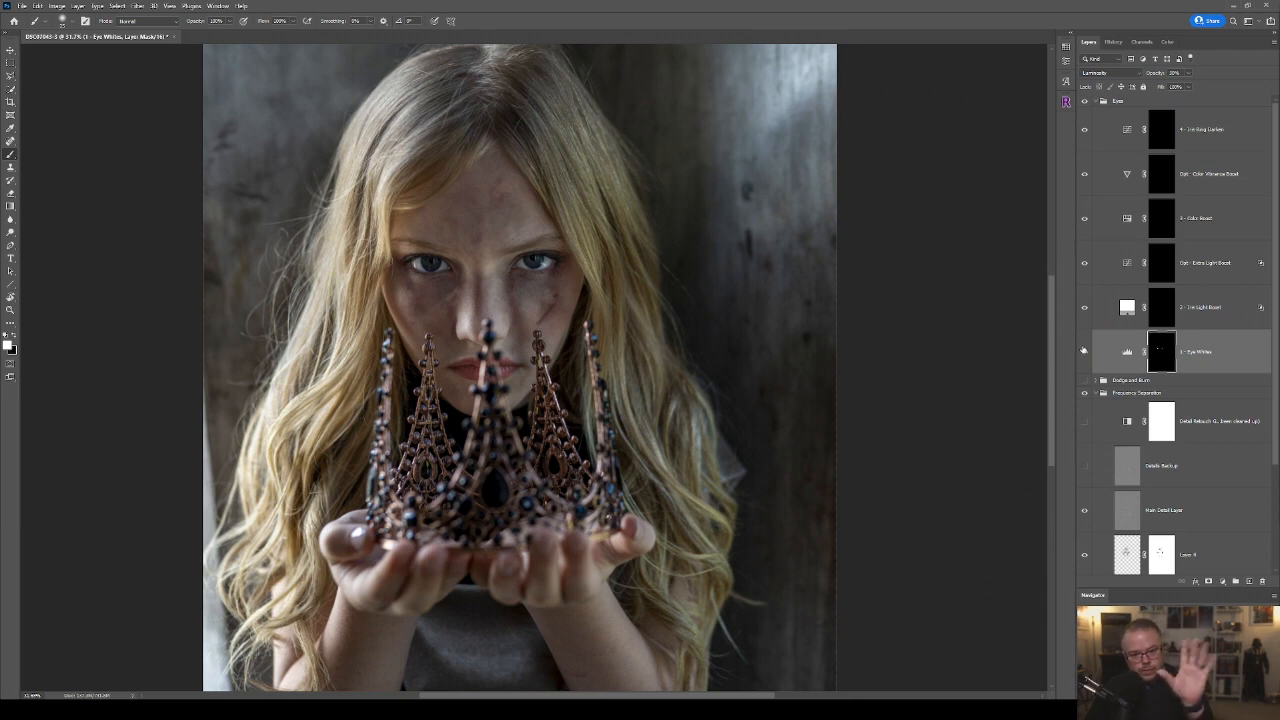
Paint white on the Iris Light Boost mask over both irises and compare the portrait with and without the layer.
click(1162, 308)
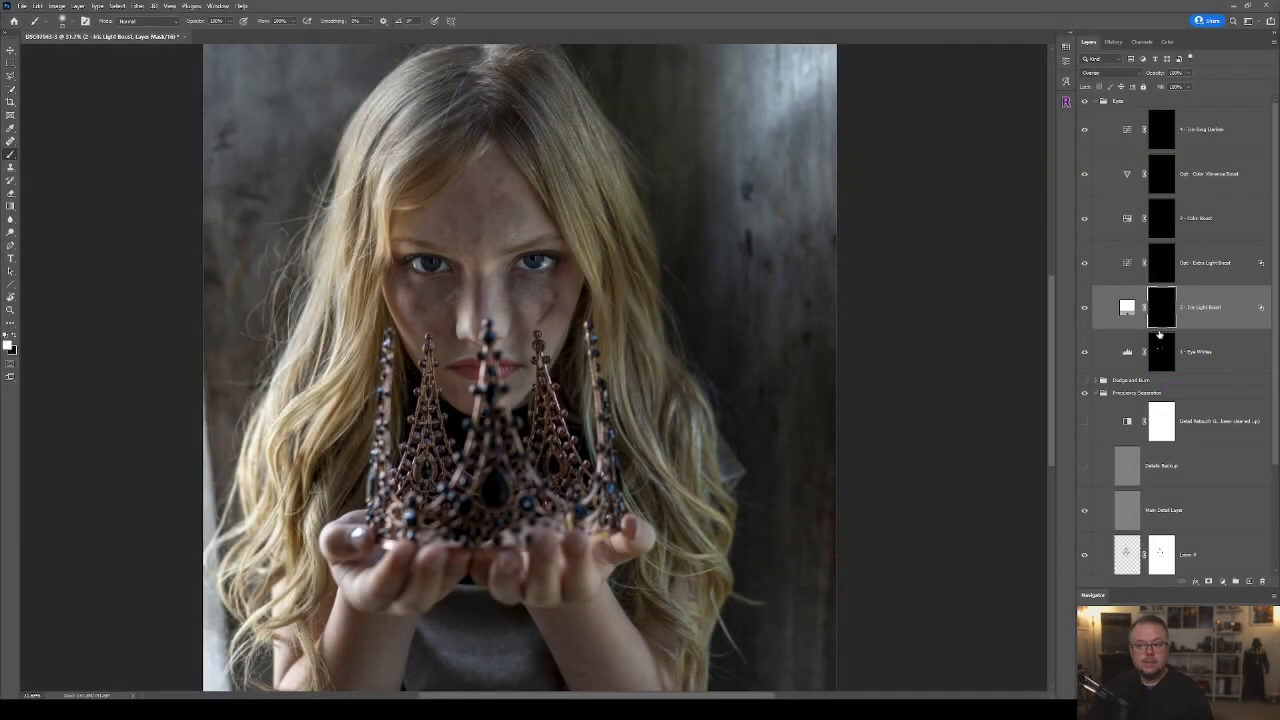
scroll(470, 265, up, 5)
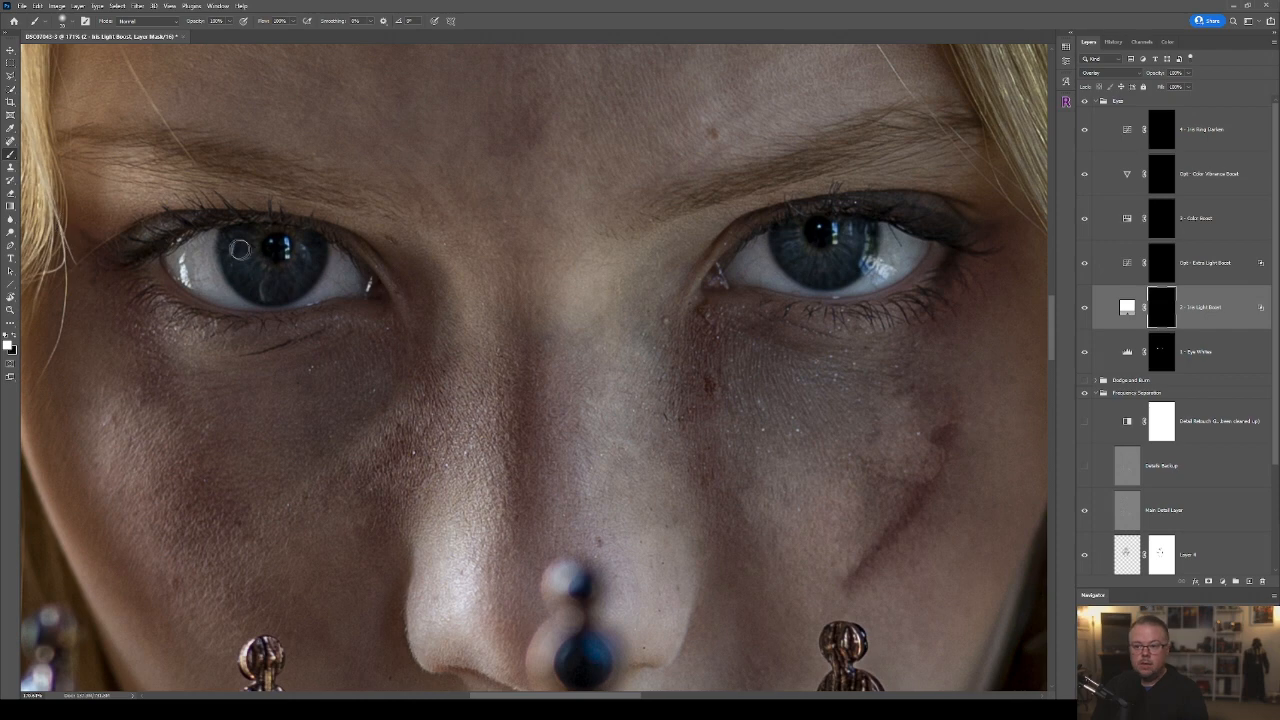
mouse_move(256, 266)
mouse_down()
mouse_move(282, 281)
mouse_move(309, 250)
mouse_move(232, 272)
mouse_up()
mouse_move(788, 250)
mouse_down()
mouse_move(862, 240)
mouse_move(821, 268)
mouse_move(849, 263)
mouse_move(796, 250)
mouse_move(852, 258)
mouse_move(812, 268)
mouse_move(853, 243)
mouse_move(802, 256)
mouse_move(833, 273)
mouse_move(835, 239)
mouse_up()
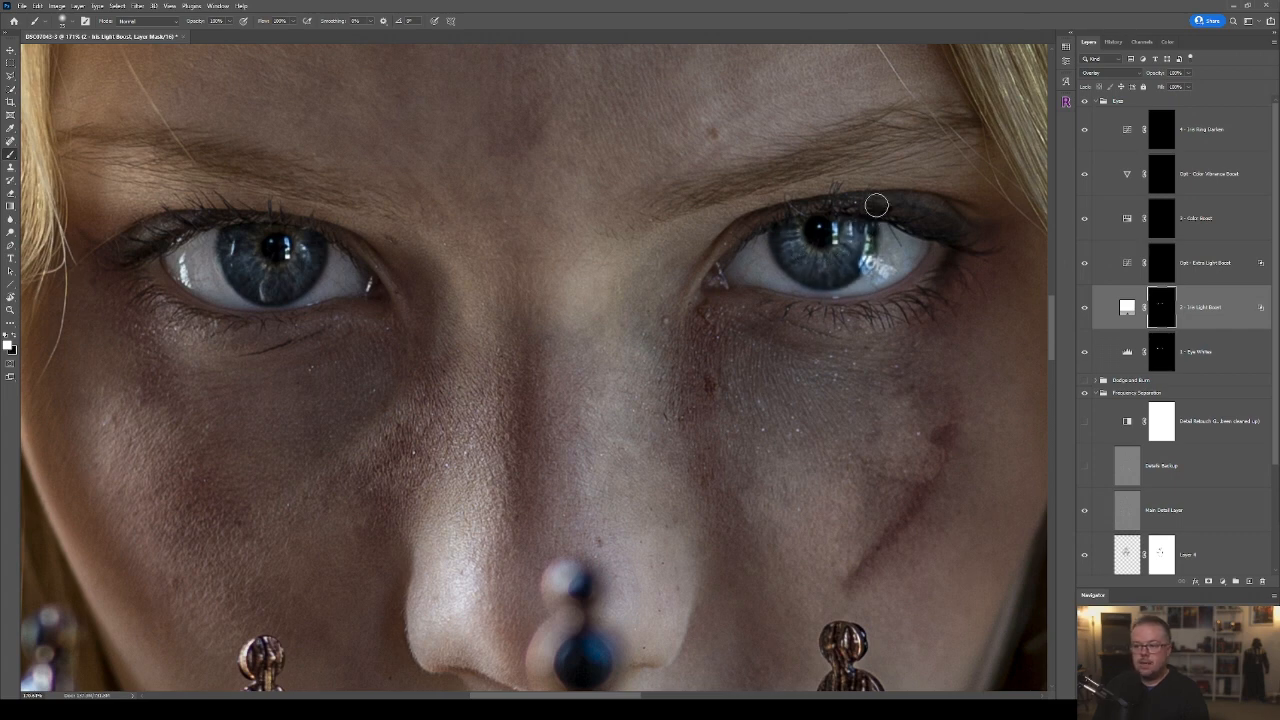
key(ctrl+0)
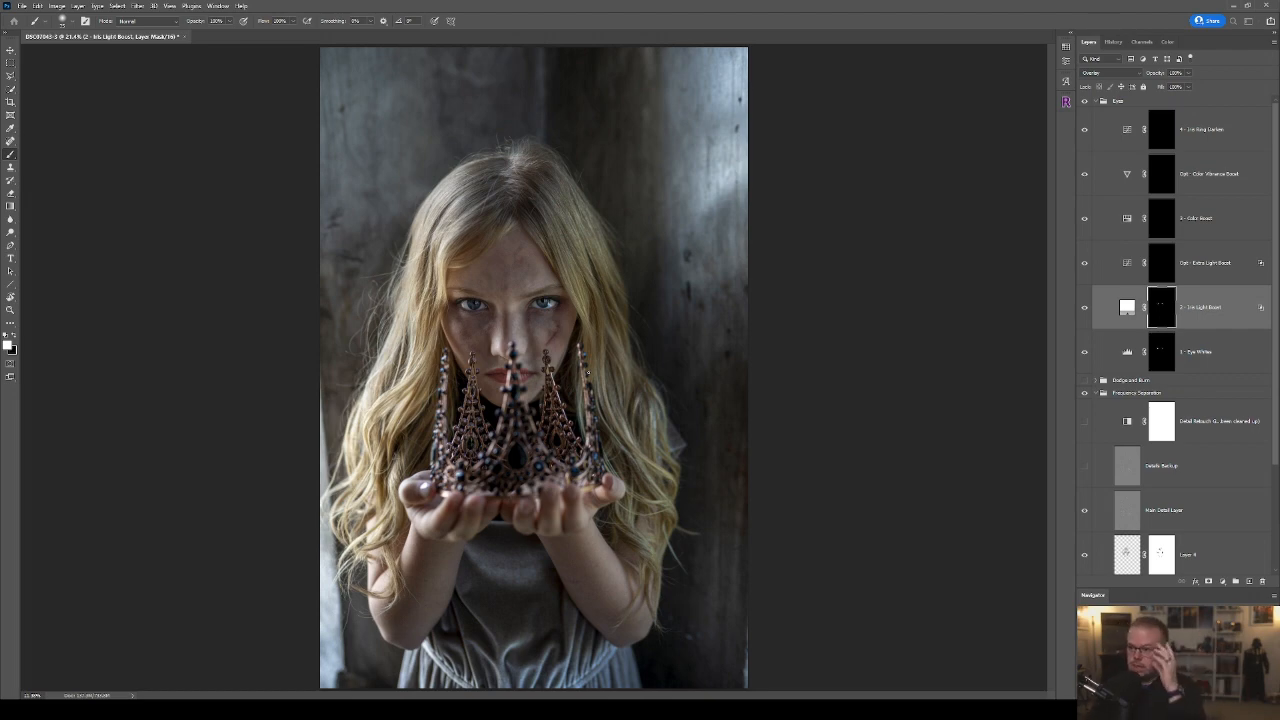
click(1082, 308)
click(1082, 308)
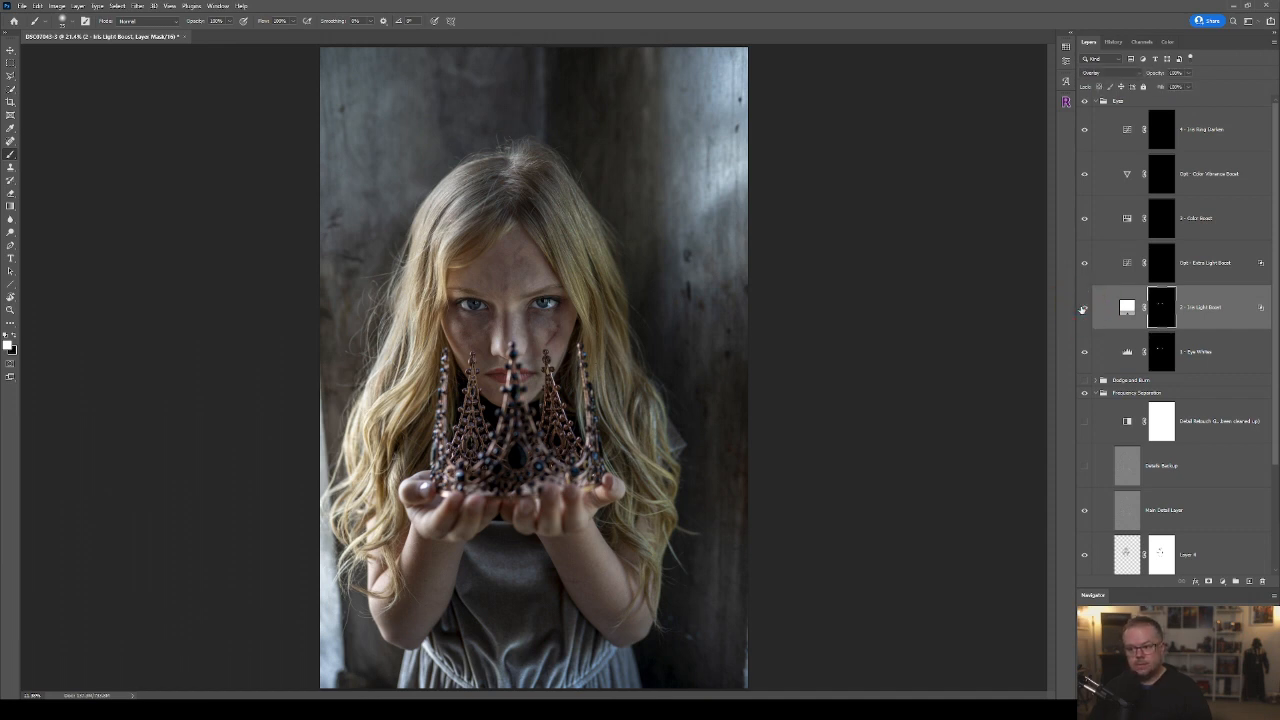
click(1083, 308)
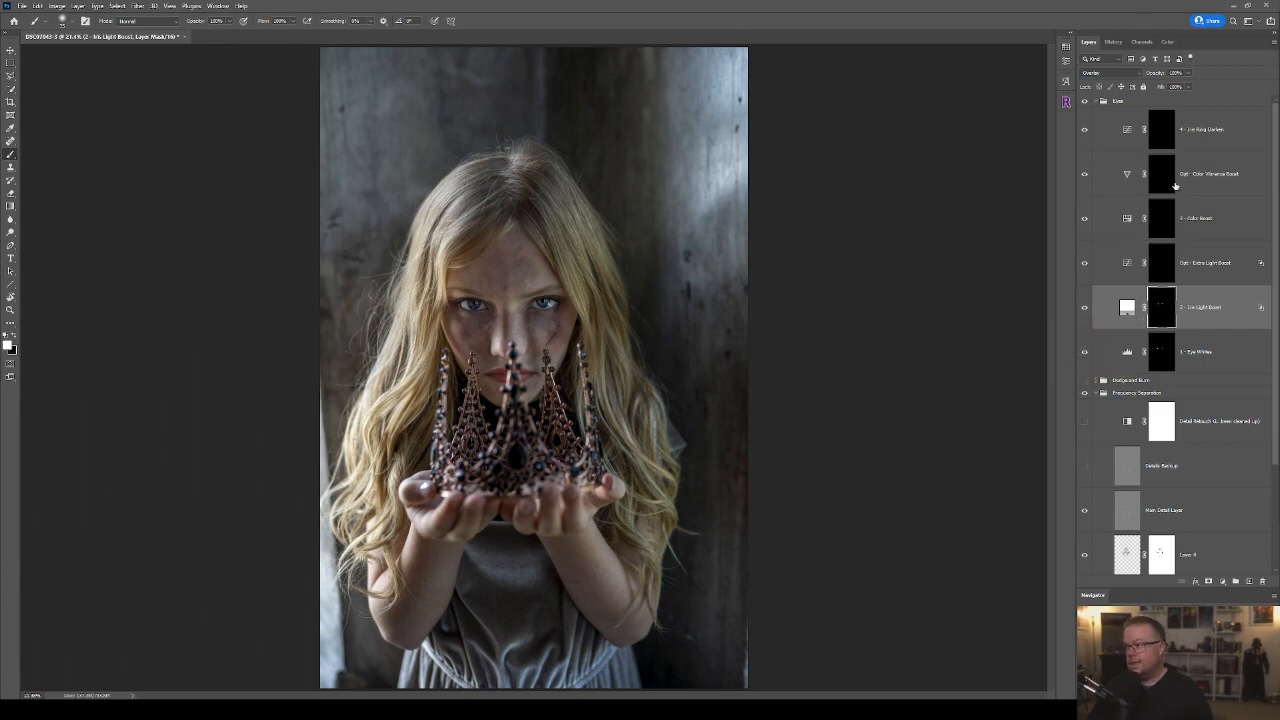
Paint white on the Color Boost layer mask over both irises with a soft, low-flow brush.
click(1163, 222)
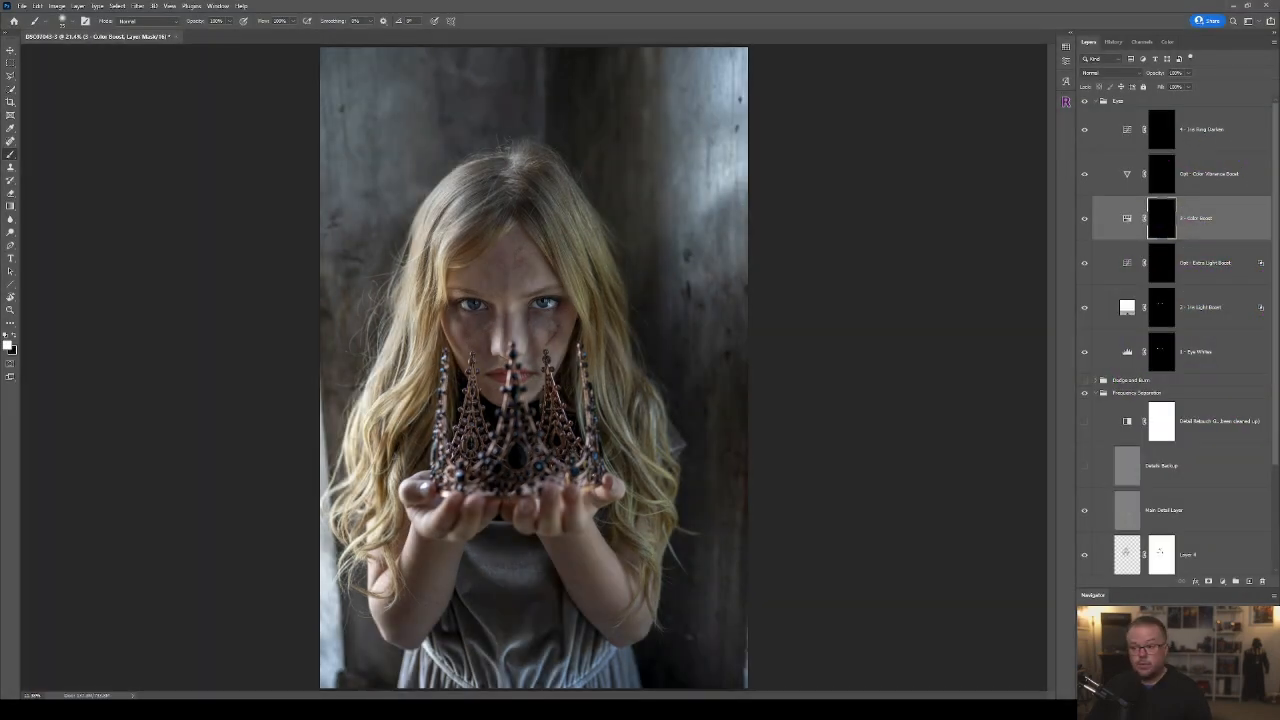
scroll(540, 315, up, 12)
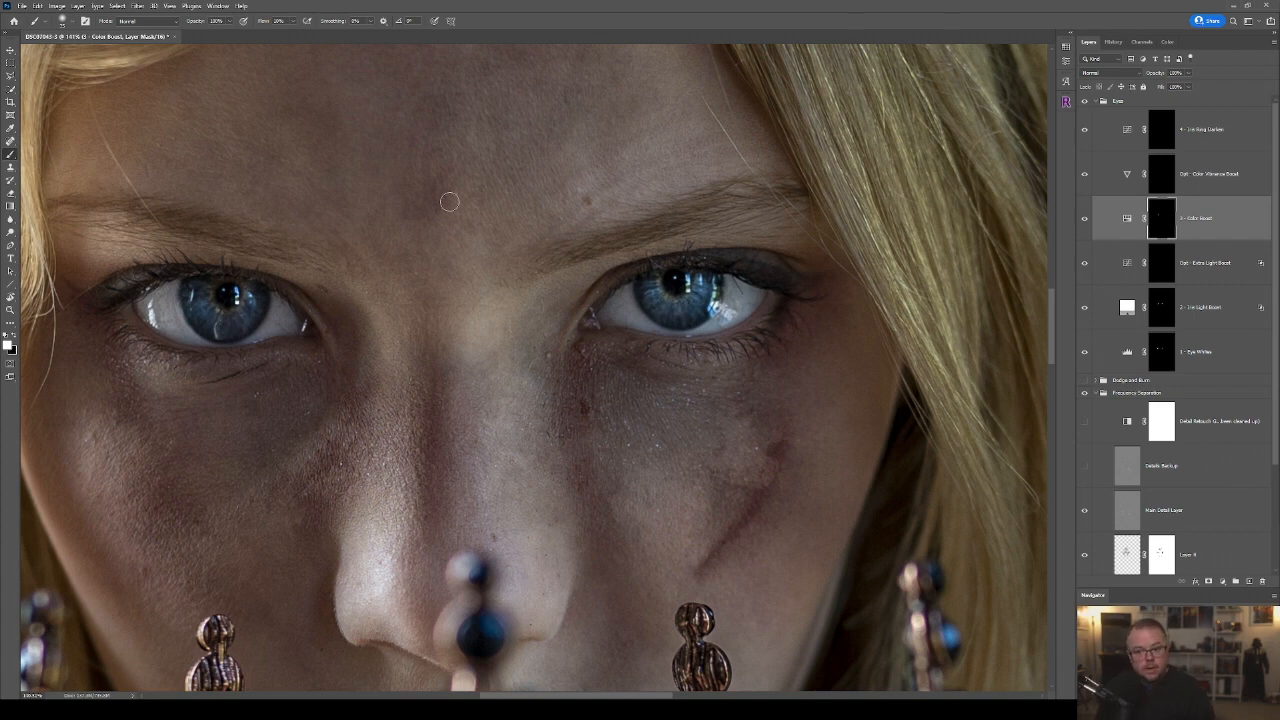
key(ctrl+0)
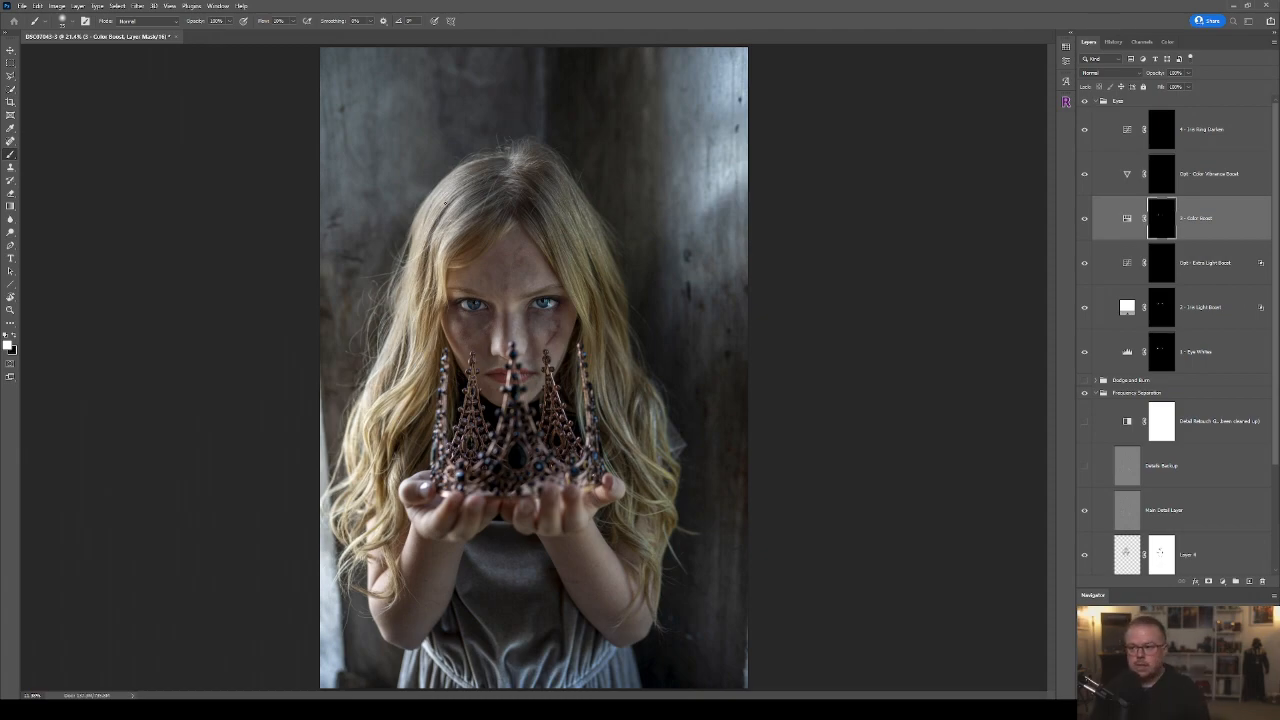
scroll(500, 308, up, 11)
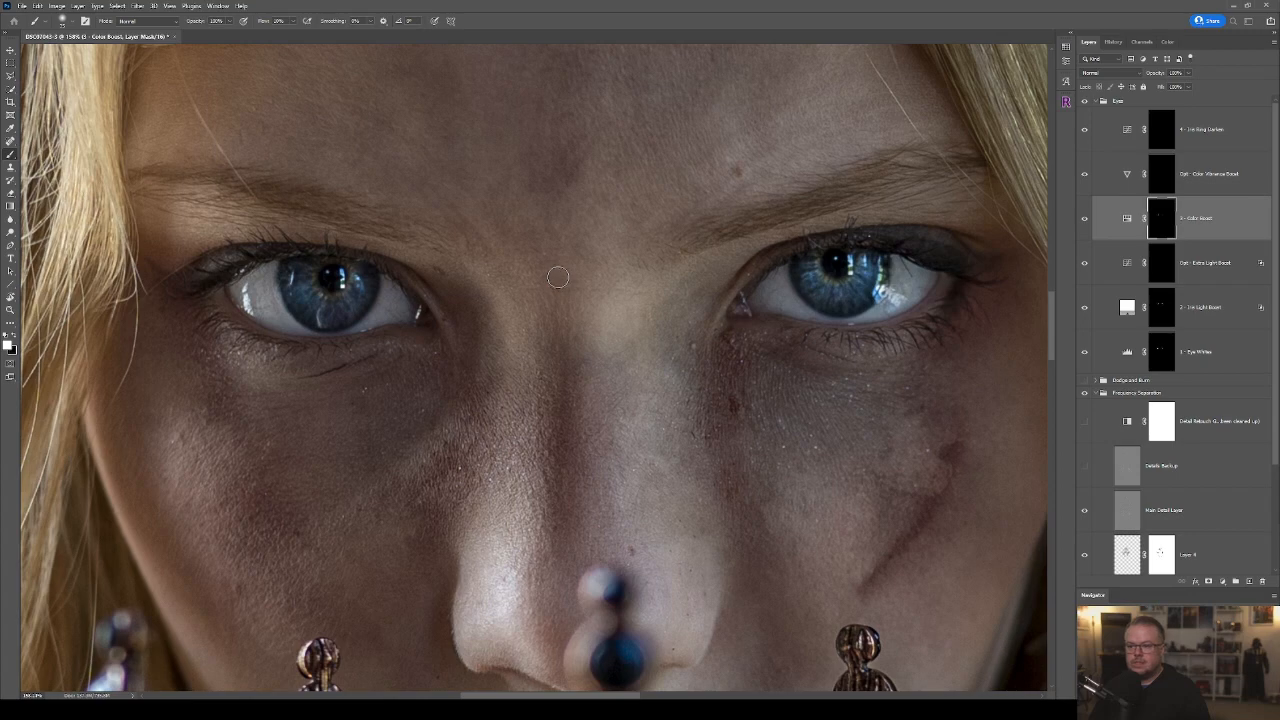
scroll(555, 280, down, 1)
Paint white on the Iris Ring Darken mask around the outer rim of both irises with a tiny, low-flow brush.
click(1169, 129)
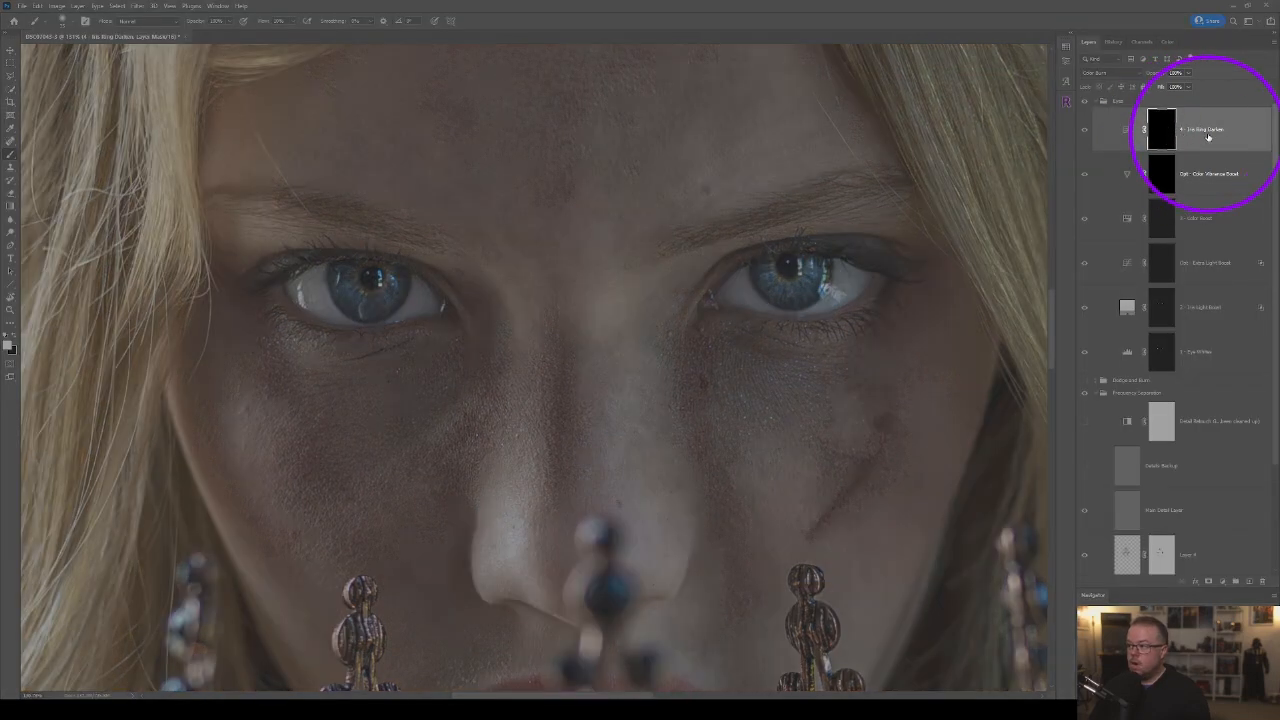
scroll(531, 285, up, 3)
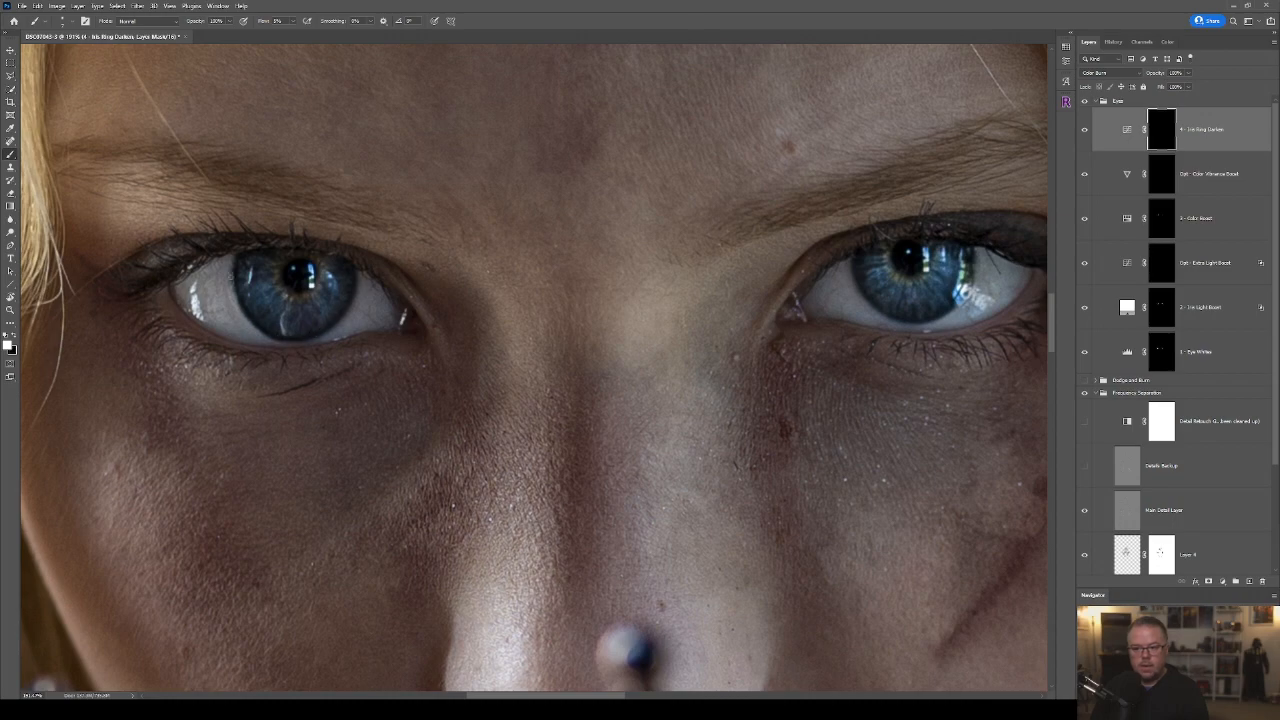
drag(710, 316, 129, 318)
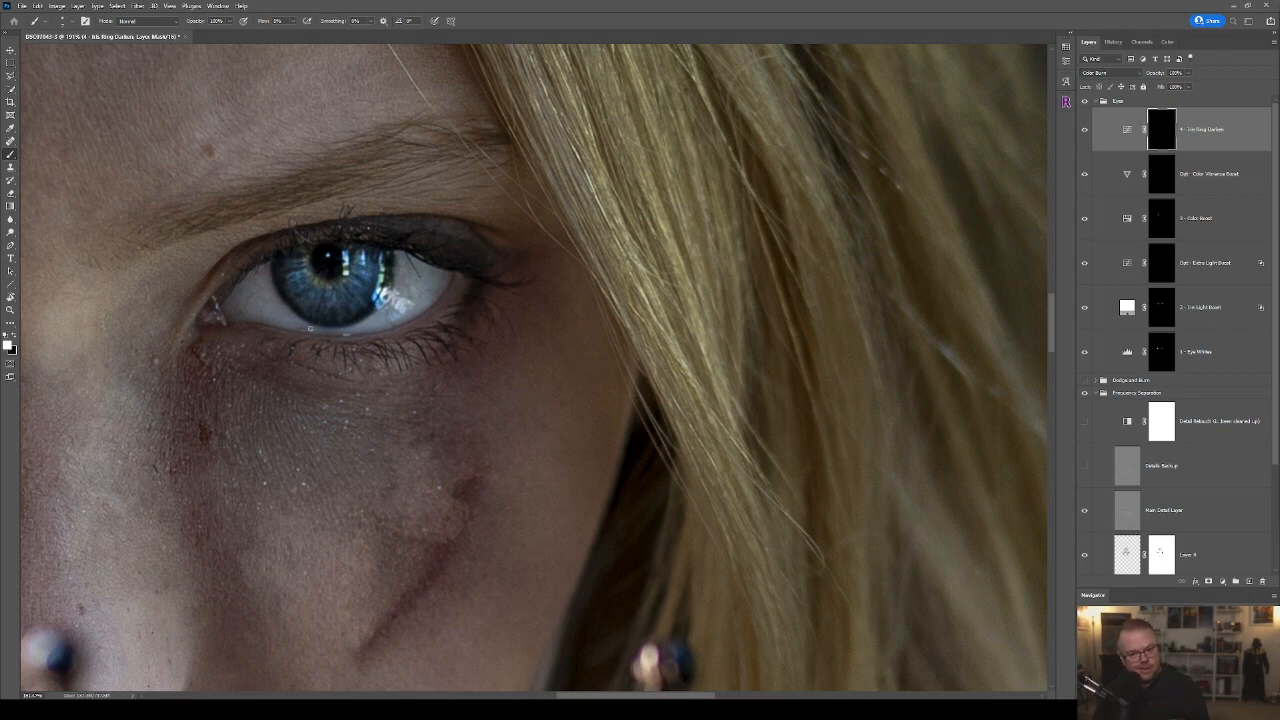
scroll(314, 309, up, 2)
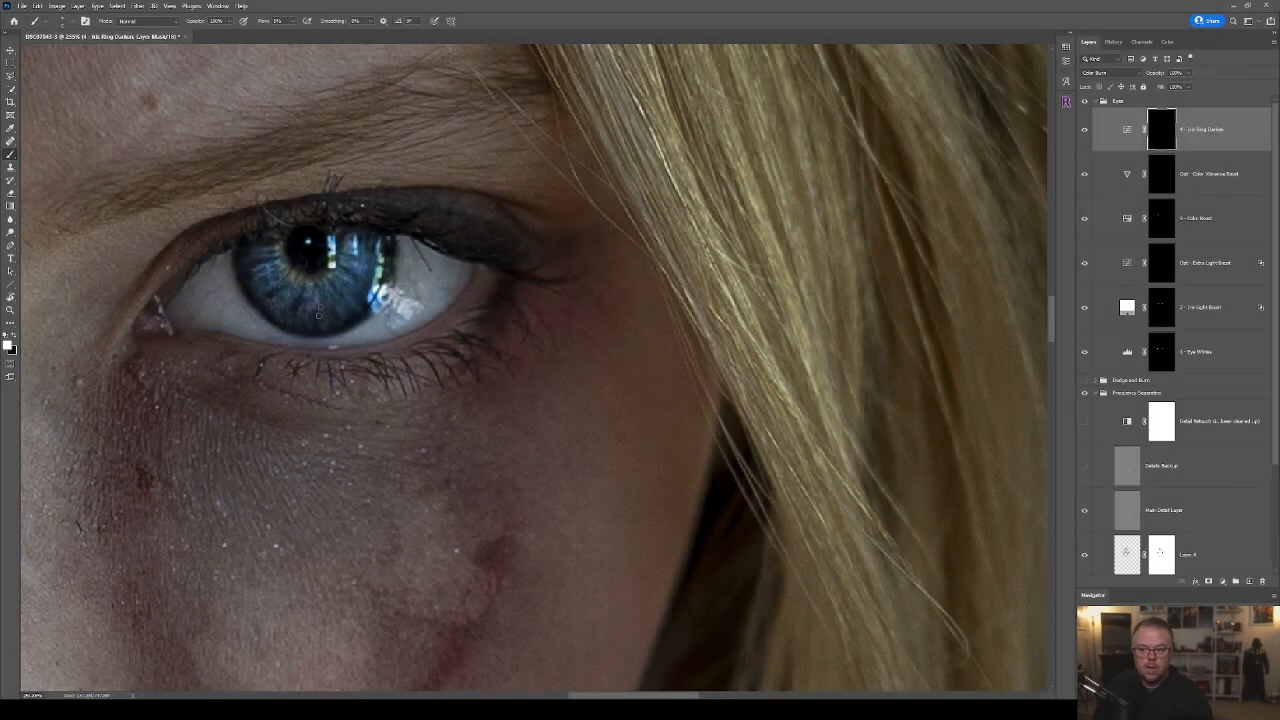
drag(234, 380, 763, 426)
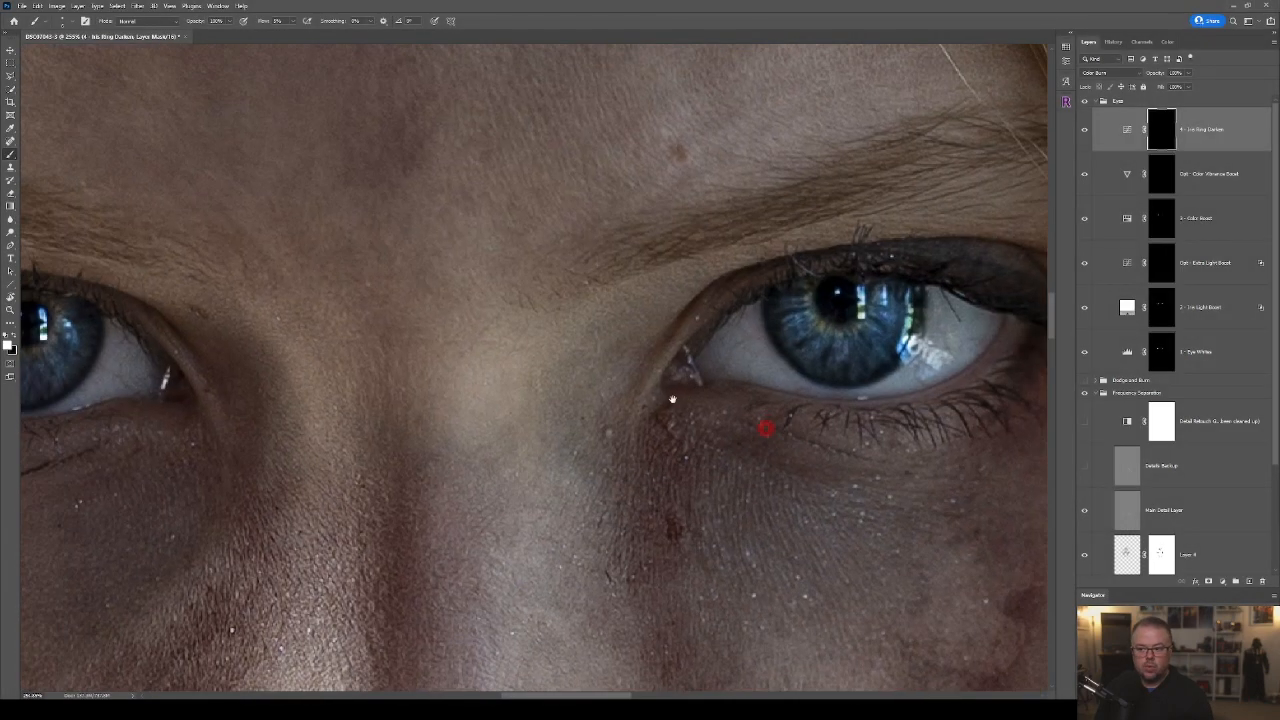
drag(305, 365, 611, 349)
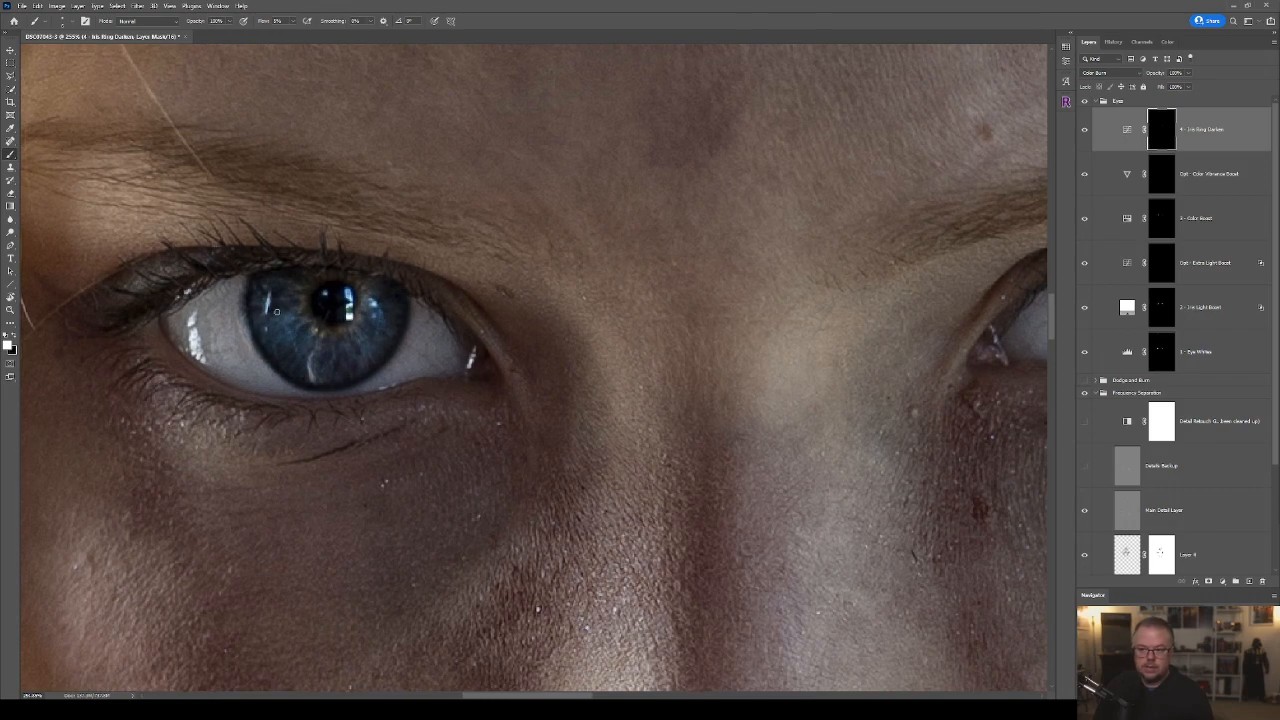
drag(923, 306, 686, 243)
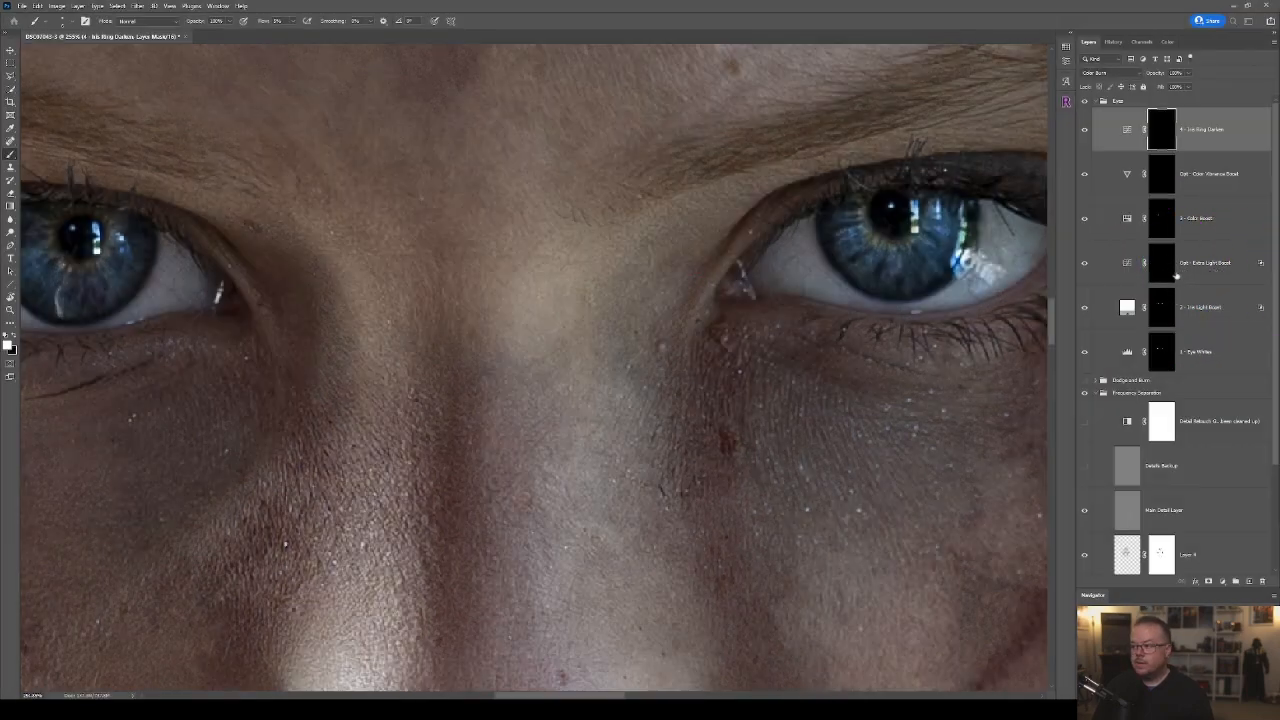
Paint white on the Extra Light Boost mask over both irises and compare the whole portrait with and without the Eyes group.
click(1172, 272)
drag(138, 336, 543, 322)
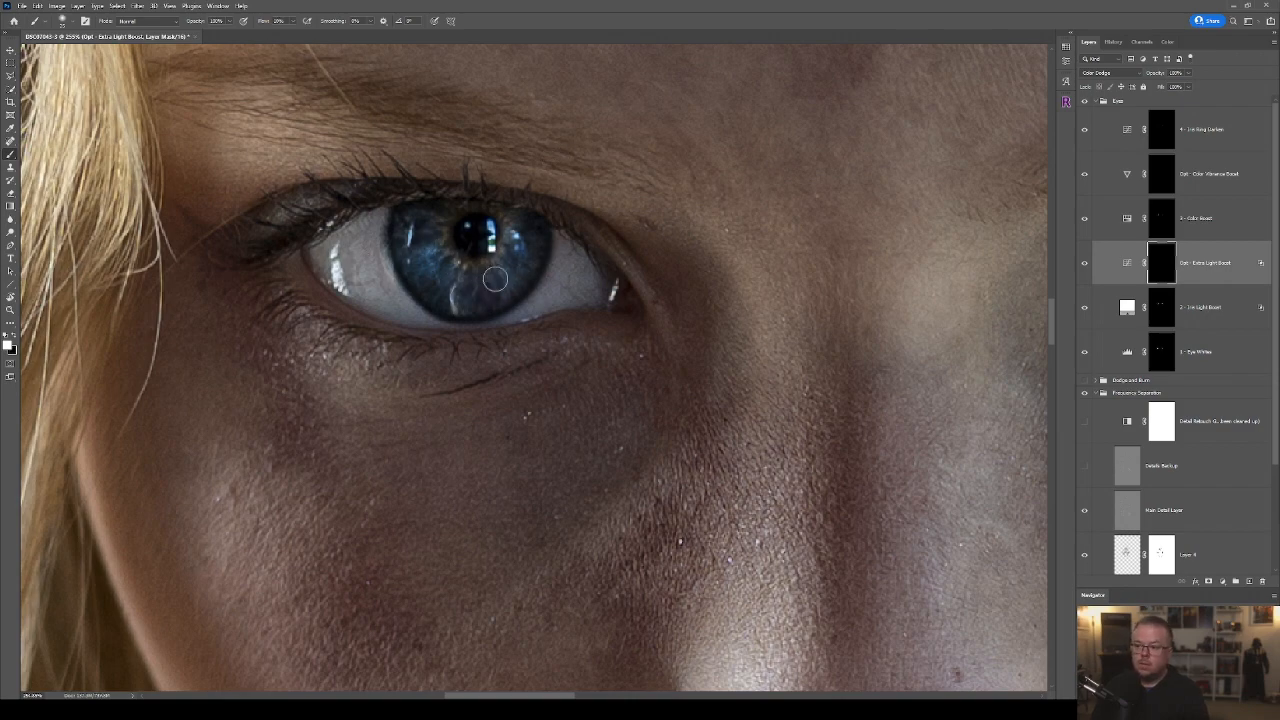
drag(724, 360, 56, 407)
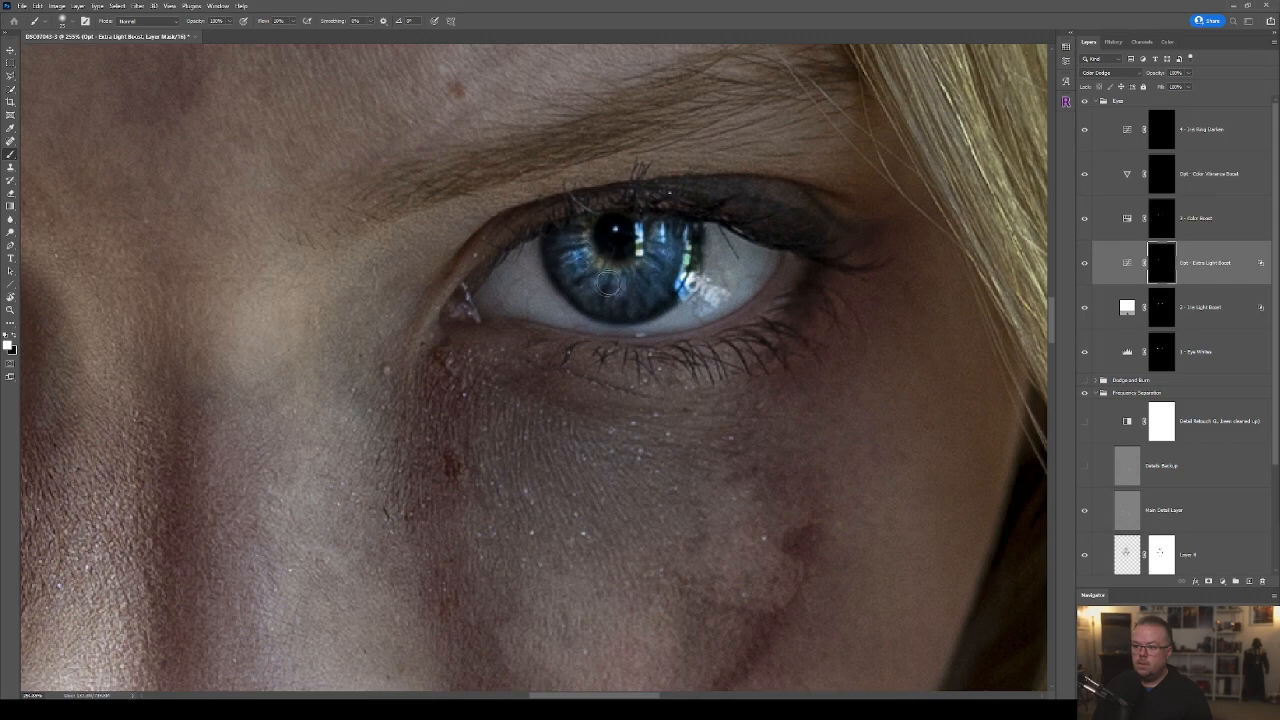
key(ctrl+0)
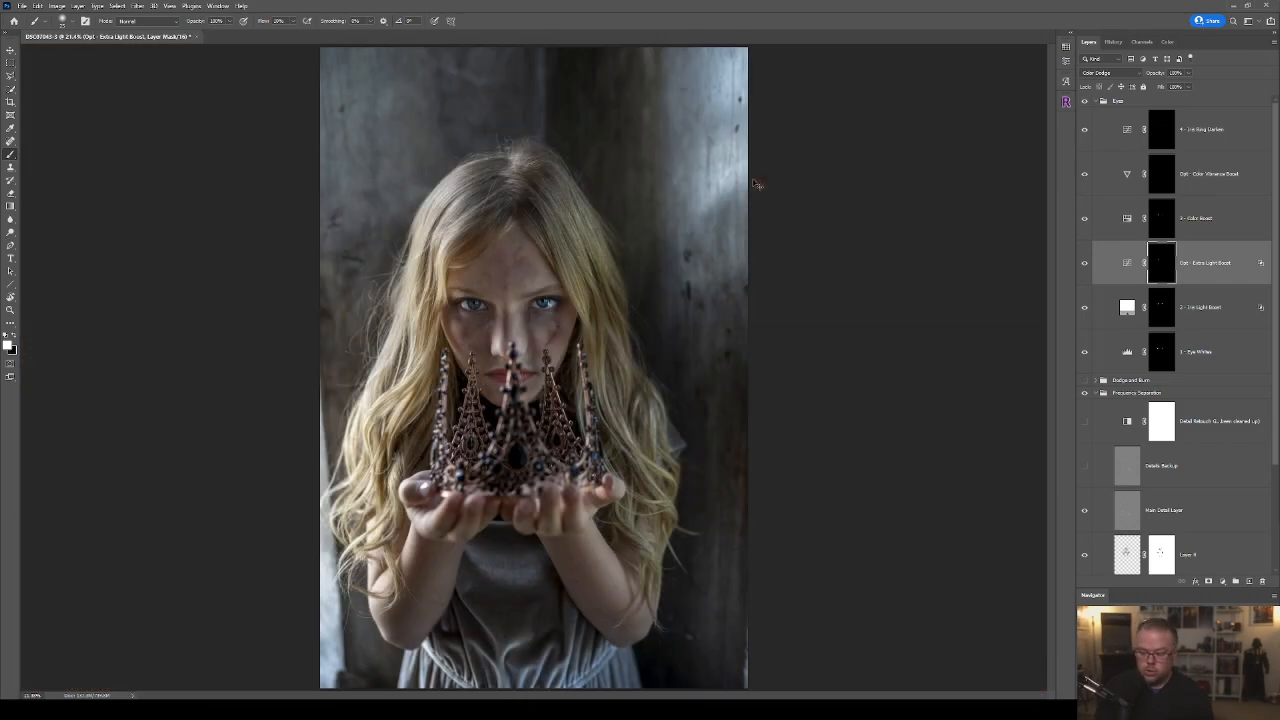
click(1085, 102)
click(1085, 102)
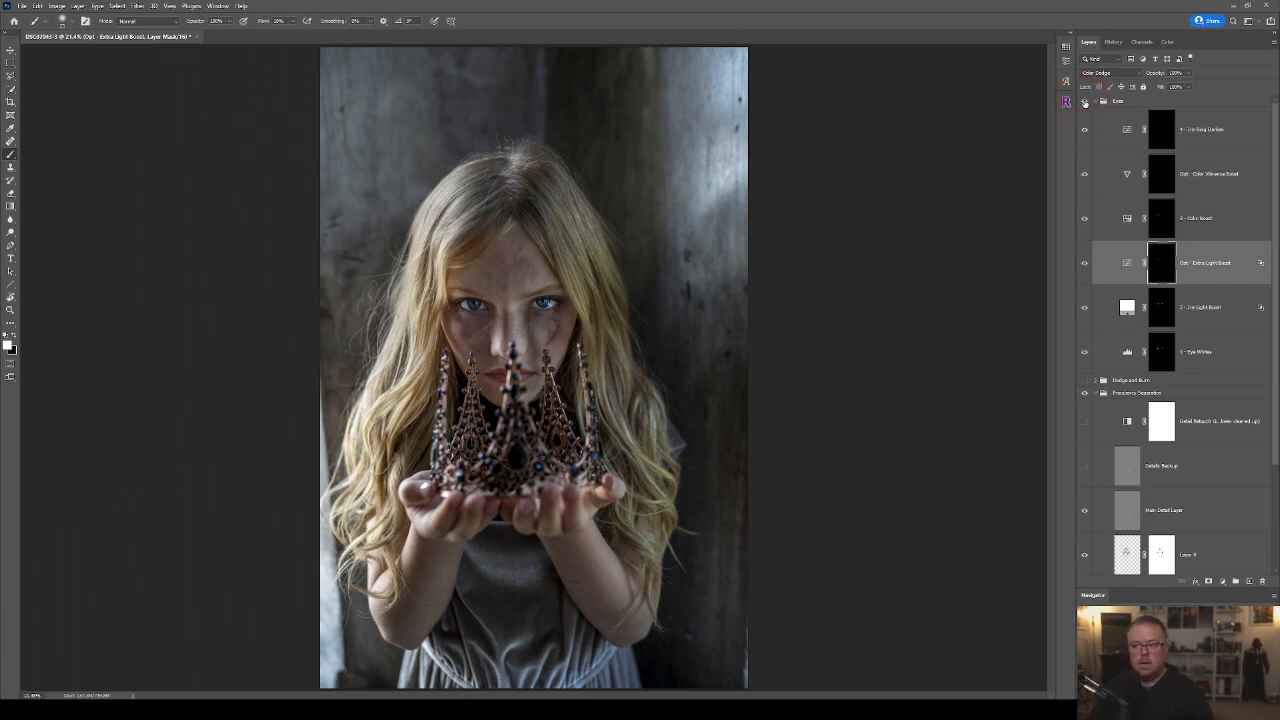
click(1085, 102)
click(1085, 102)
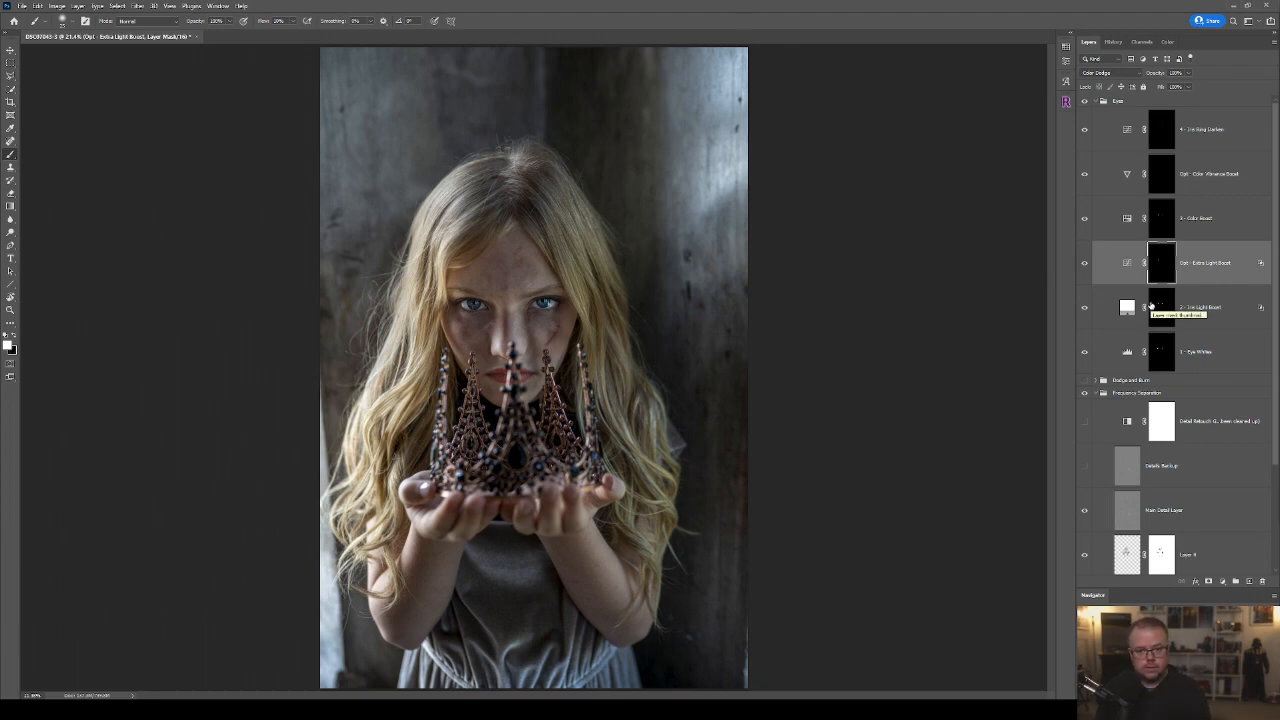
Make the Dodge and Burn group visible and expand it to show its layers.
scroll(1156, 386, down, 3)
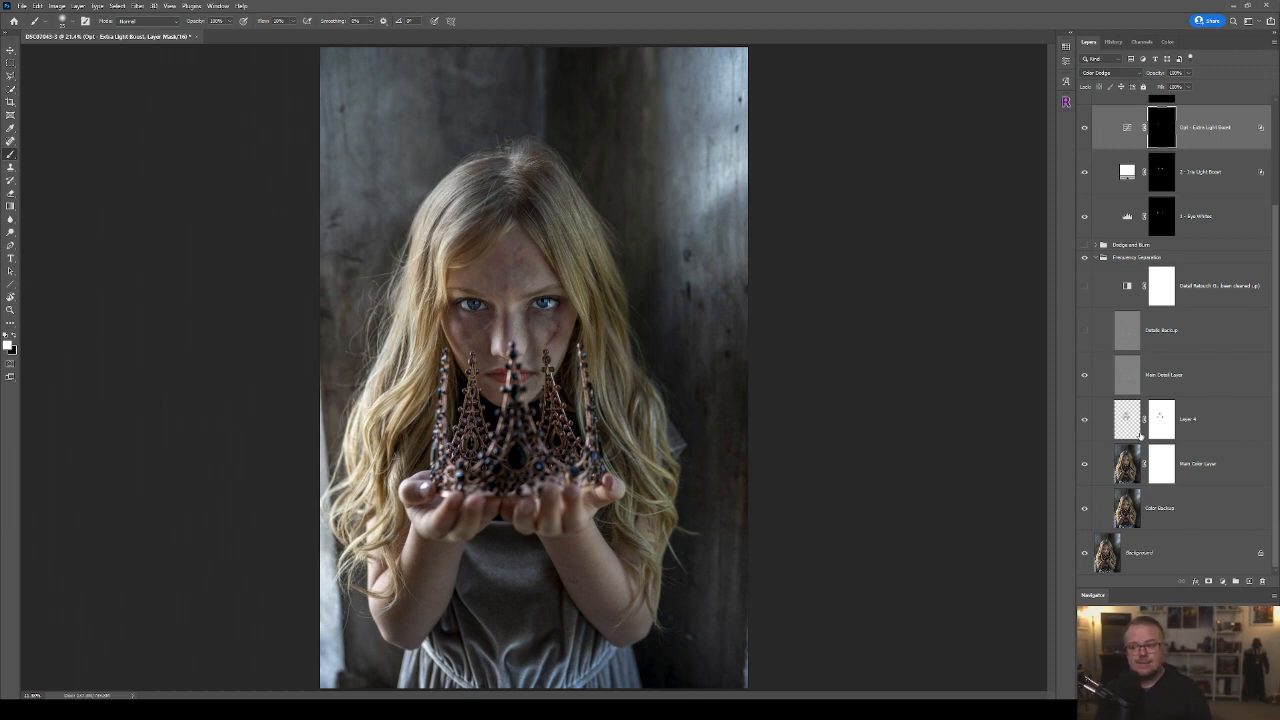
click(1084, 246)
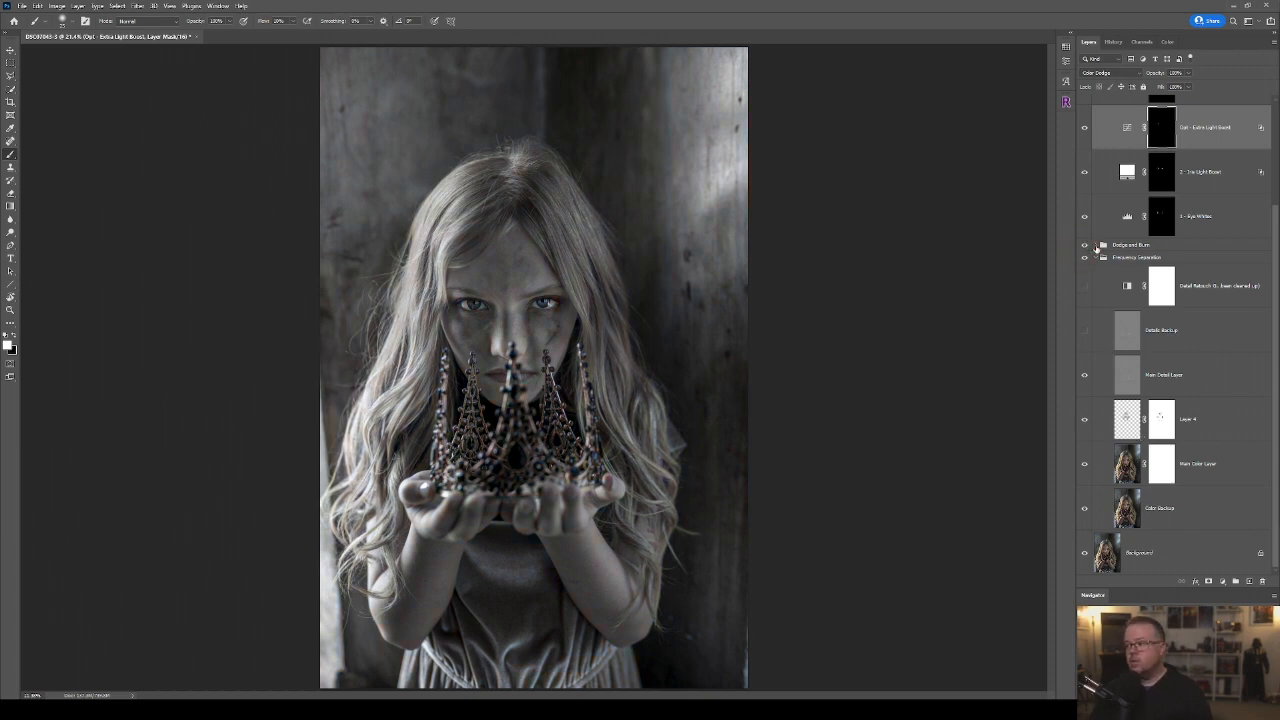
click(1096, 245)
Paint white on the Burn layer's mask over the shadow areas of the girl's face and hair with a soft brush.
click(1158, 324)
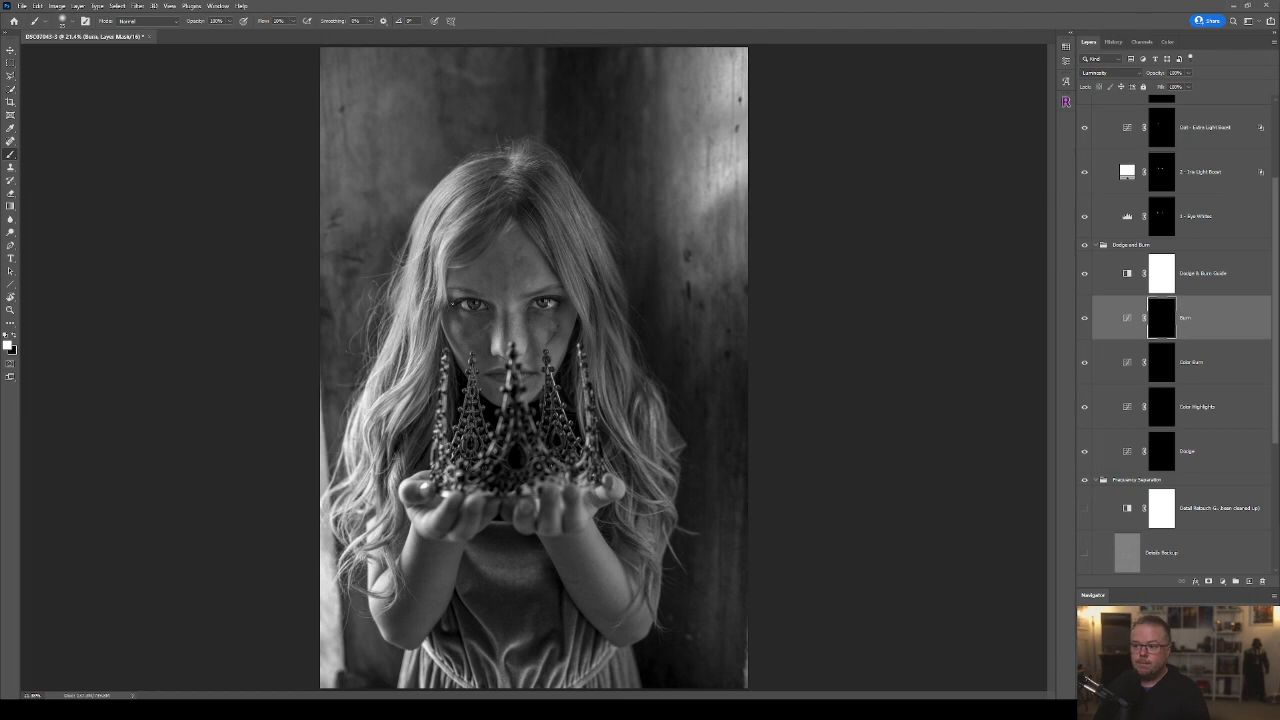
scroll(544, 309, up, 4)
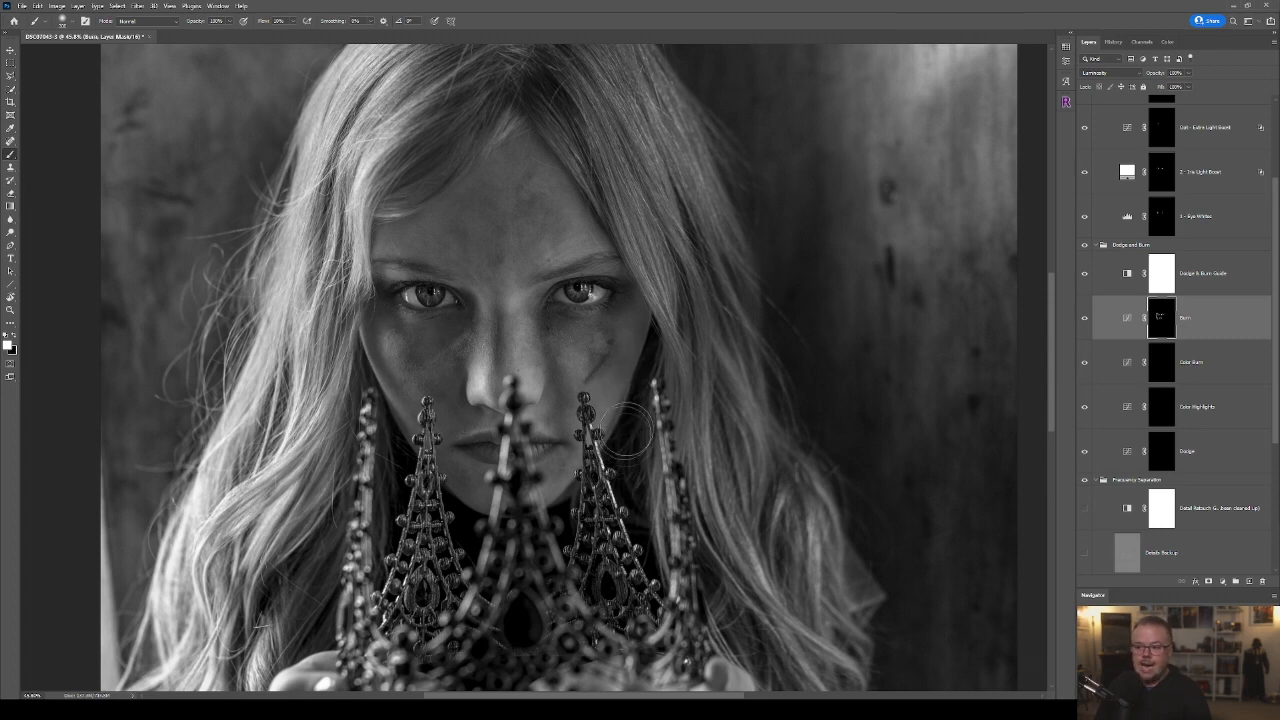
mouse_move(624, 522)
mouse_down()
mouse_move(472, 523)
mouse_move(438, 570)
mouse_up()
key(bracketleft)
key(bracketleft)
mouse_move(262, 612)
mouse_down()
mouse_move(238, 662)
mouse_move(258, 442)
mouse_up()
key(space)
drag(286, 560, 408, 270)
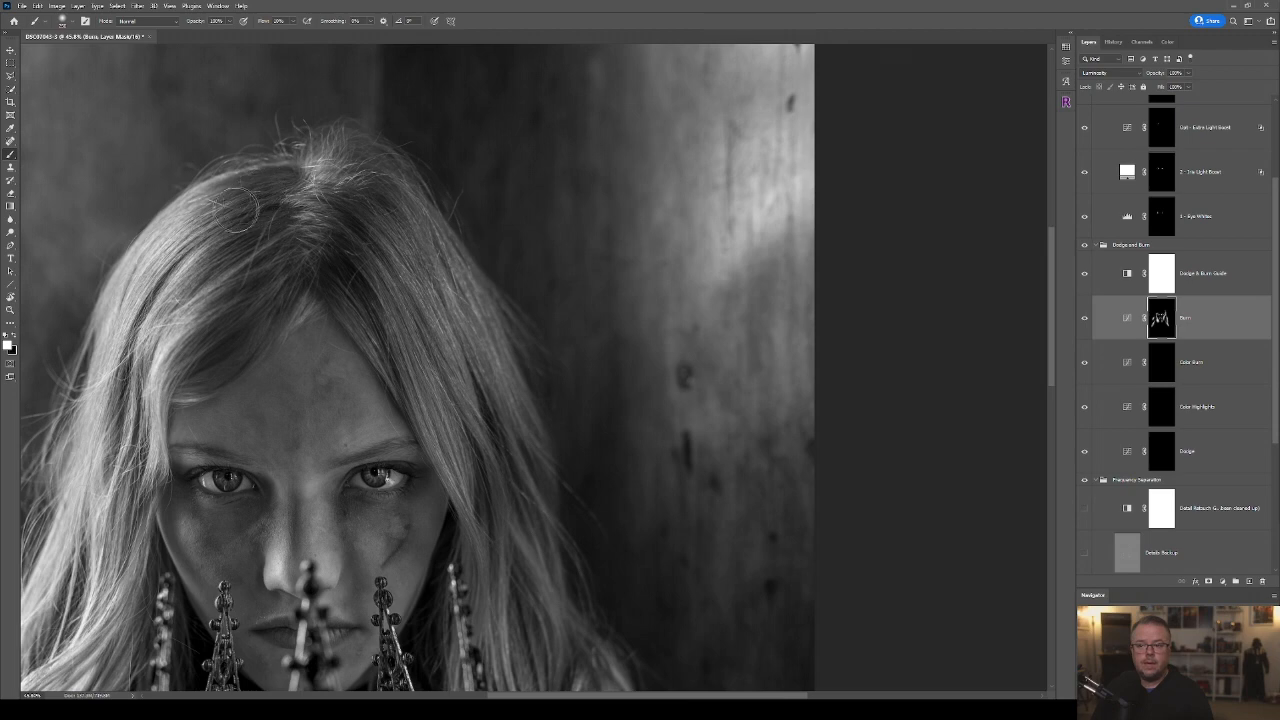
mouse_move(278, 244)
mouse_down()
mouse_move(289, 194)
mouse_move(276, 215)
mouse_move(298, 278)
mouse_move(260, 240)
mouse_move(279, 228)
mouse_move(233, 249)
mouse_move(257, 219)
mouse_up()
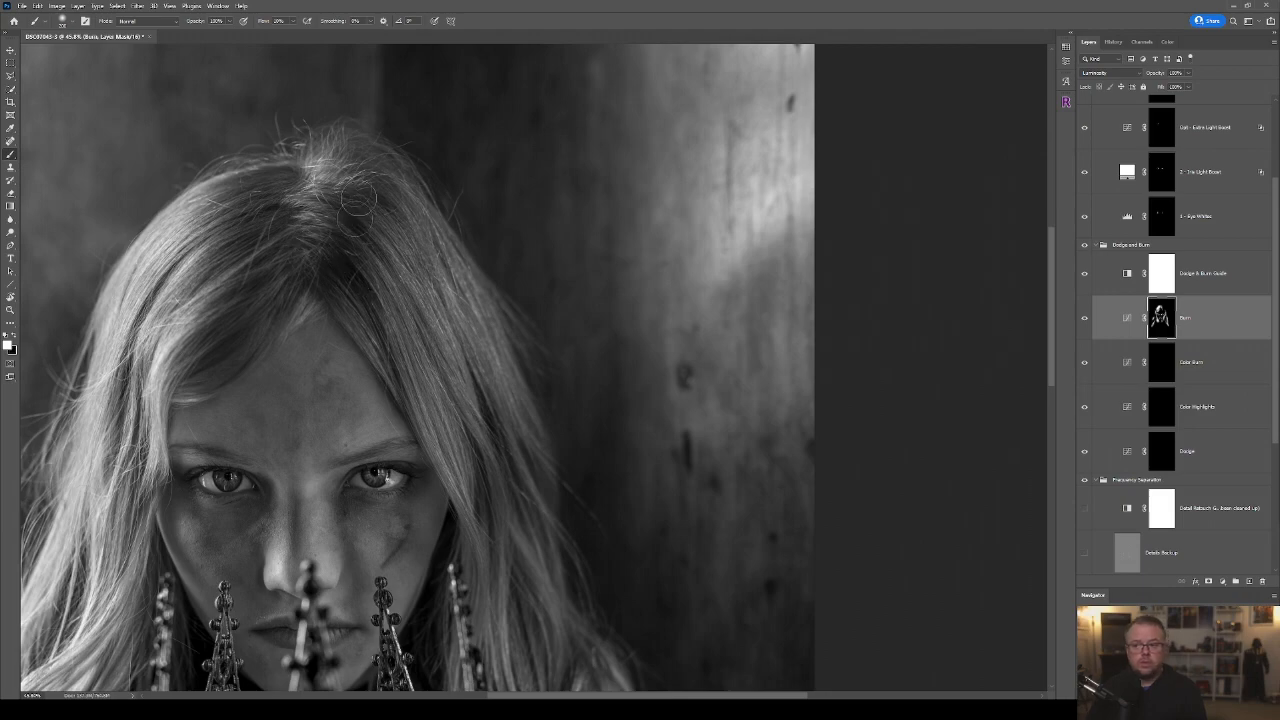
drag(441, 451, 345, 231)
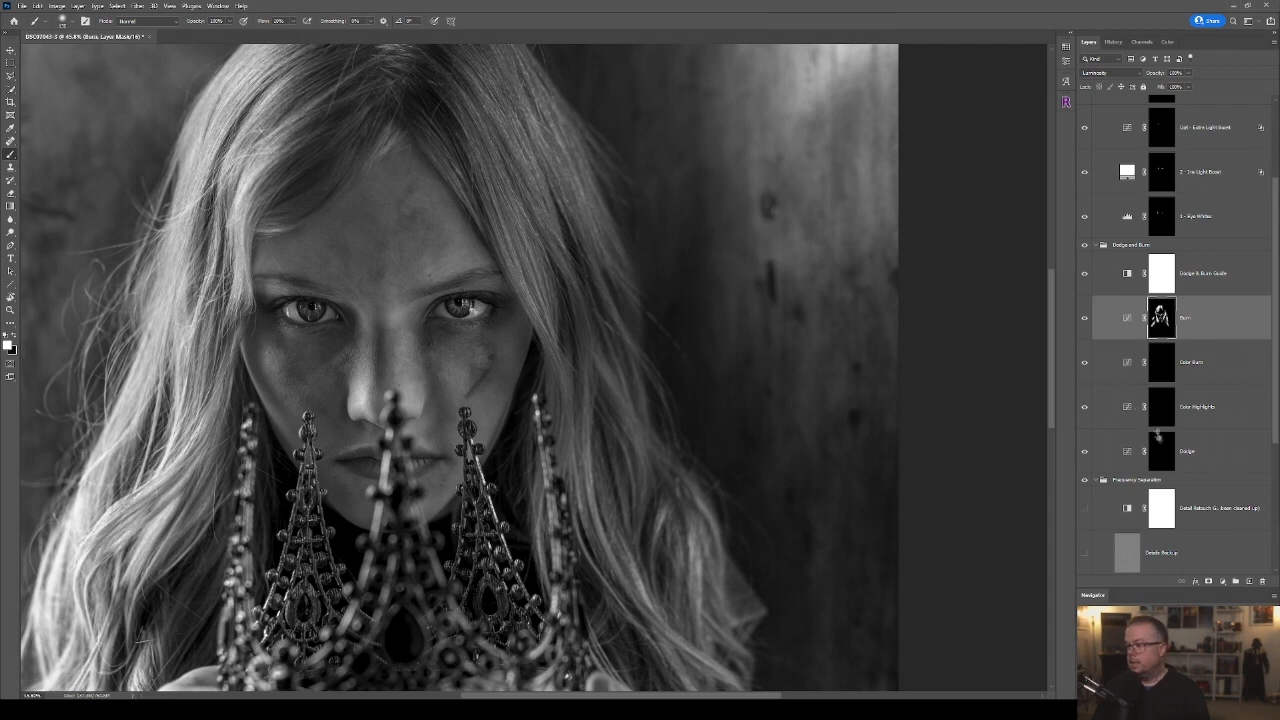
Paint white on the Dodge layer's mask over the highlights of the cheeks and around the mouth and chin, varying the brush size.
click(1162, 450)
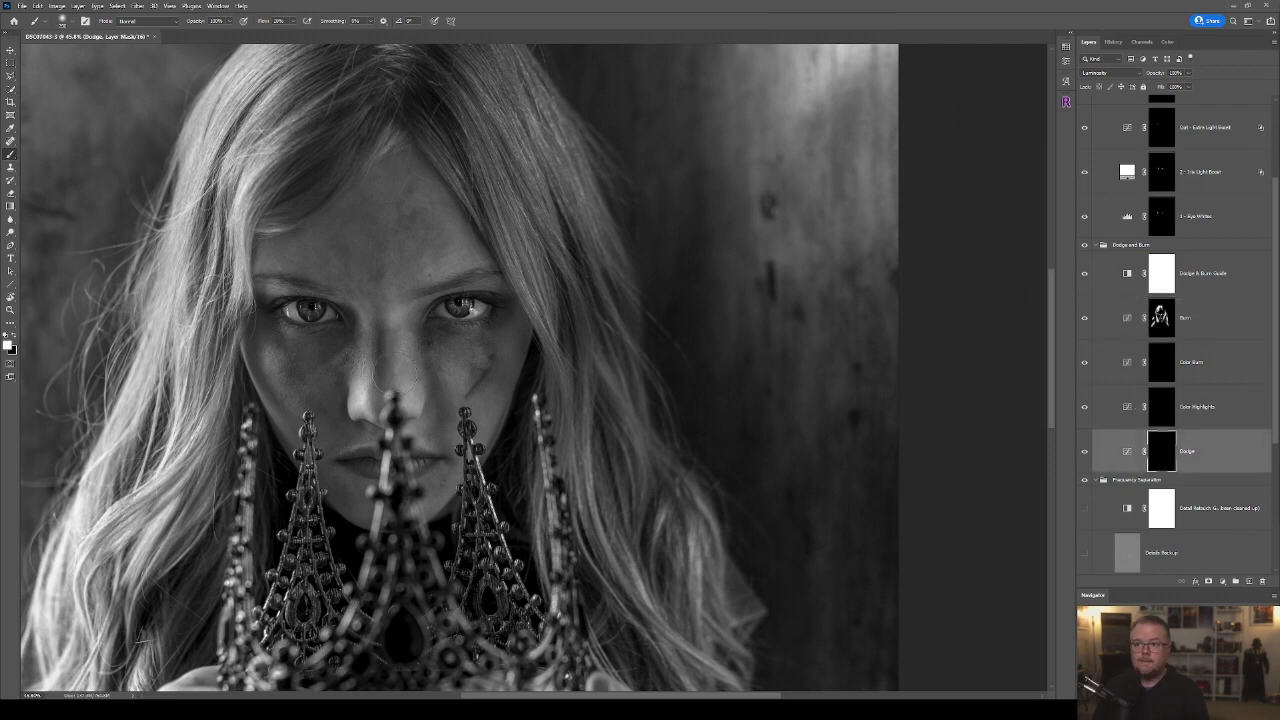
key(])
key(])
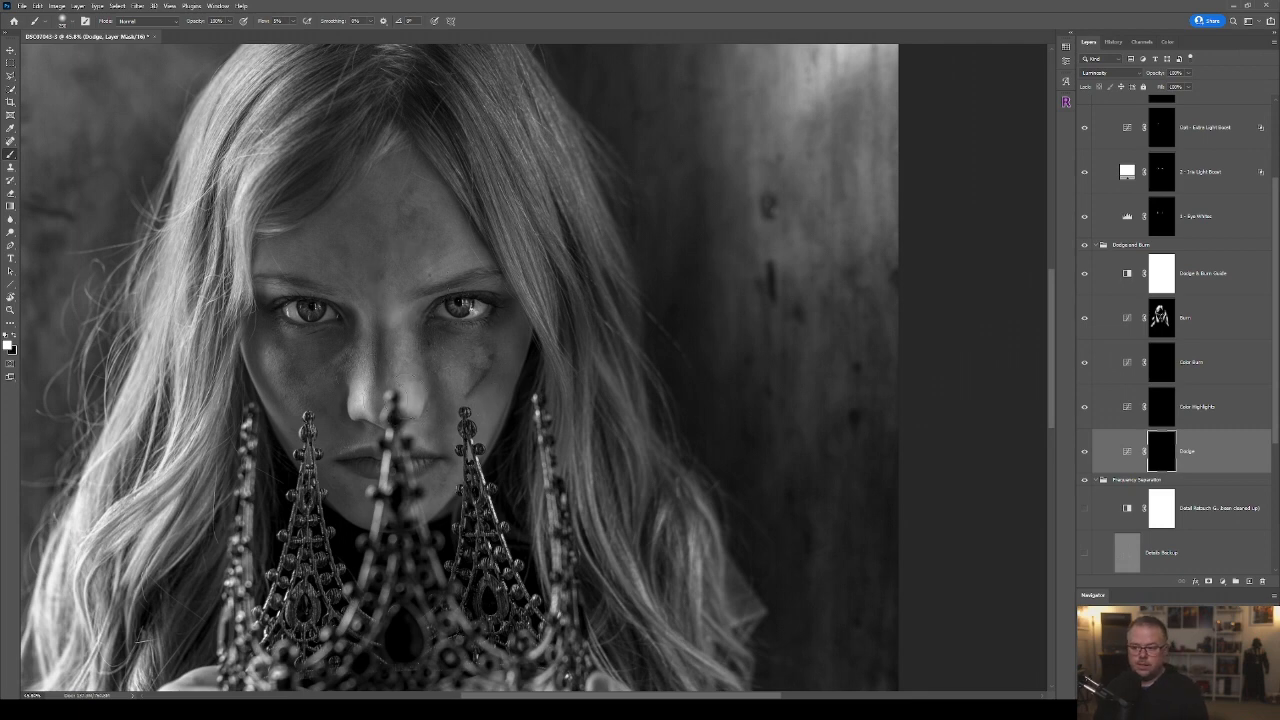
key(])
key(])
drag(304, 384, 311, 377)
mouse_move(450, 373)
mouse_down()
mouse_move(464, 366)
mouse_move(468, 380)
mouse_up()
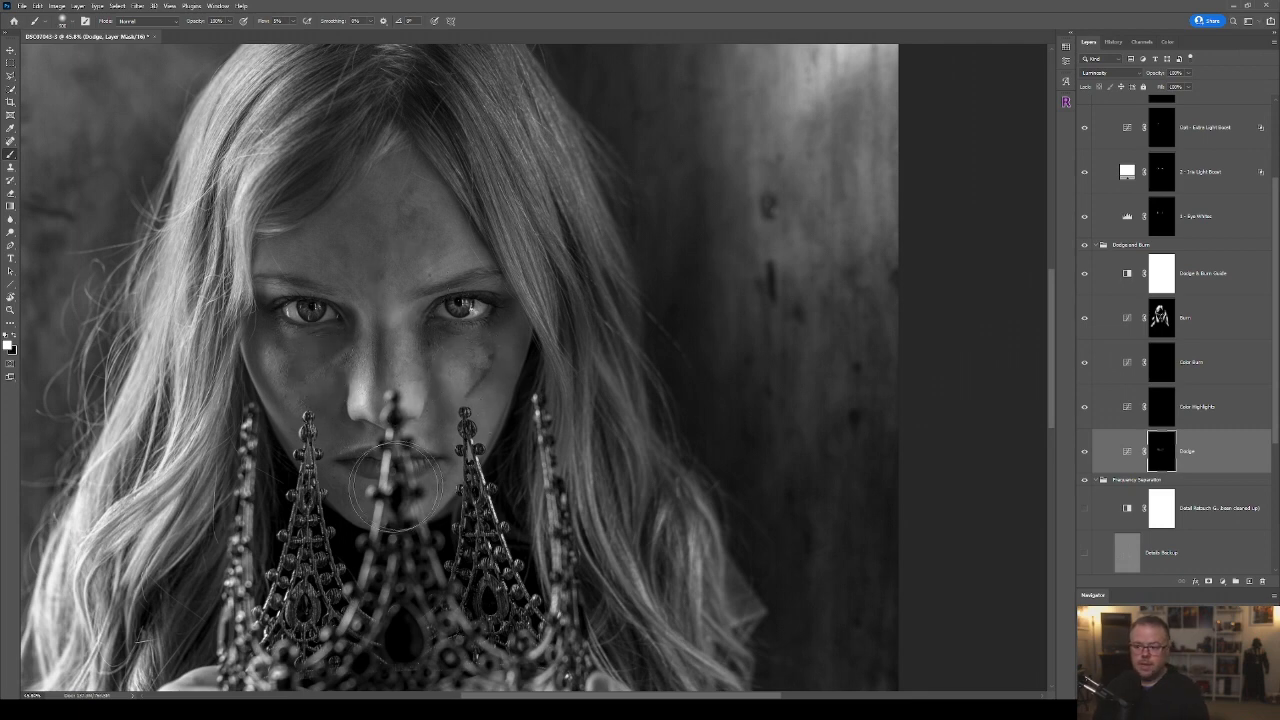
key([)
key([)
key([)
drag(414, 462, 412, 456)
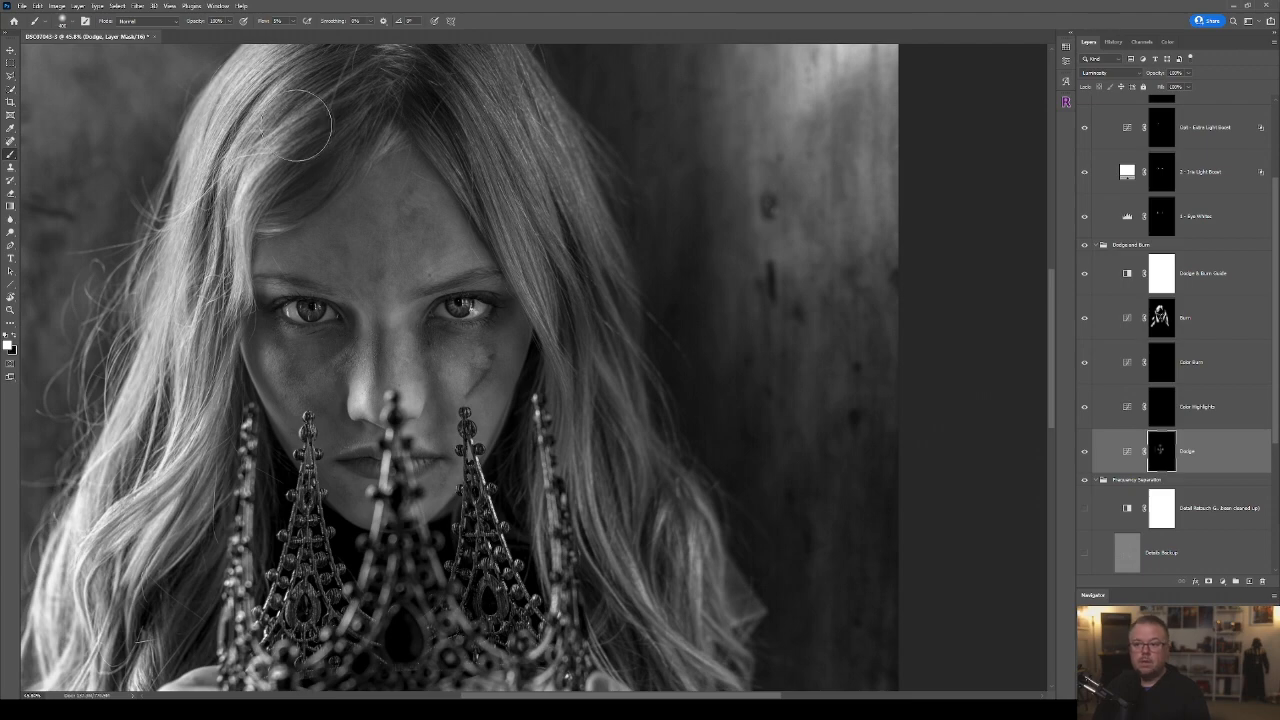
Extend the white painting on the Dodge mask over the highlights of the hair, hands and arms.
mouse_move(511, 218)
mouse_down()
mouse_move(538, 213)
mouse_move(618, 517)
mouse_move(701, 625)
mouse_up()
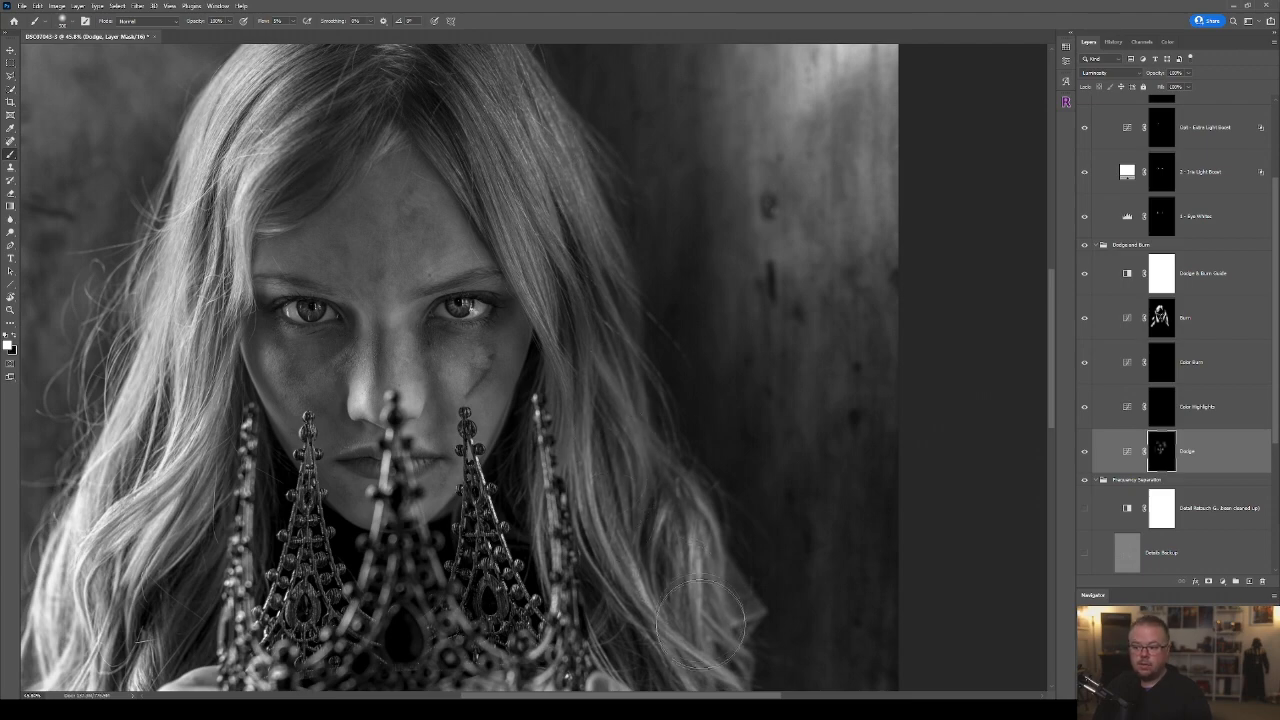
drag(640, 503, 615, 270)
drag(655, 475, 697, 258)
mouse_move(534, 272)
mouse_down()
mouse_move(645, 472)
mouse_move(660, 456)
mouse_up()
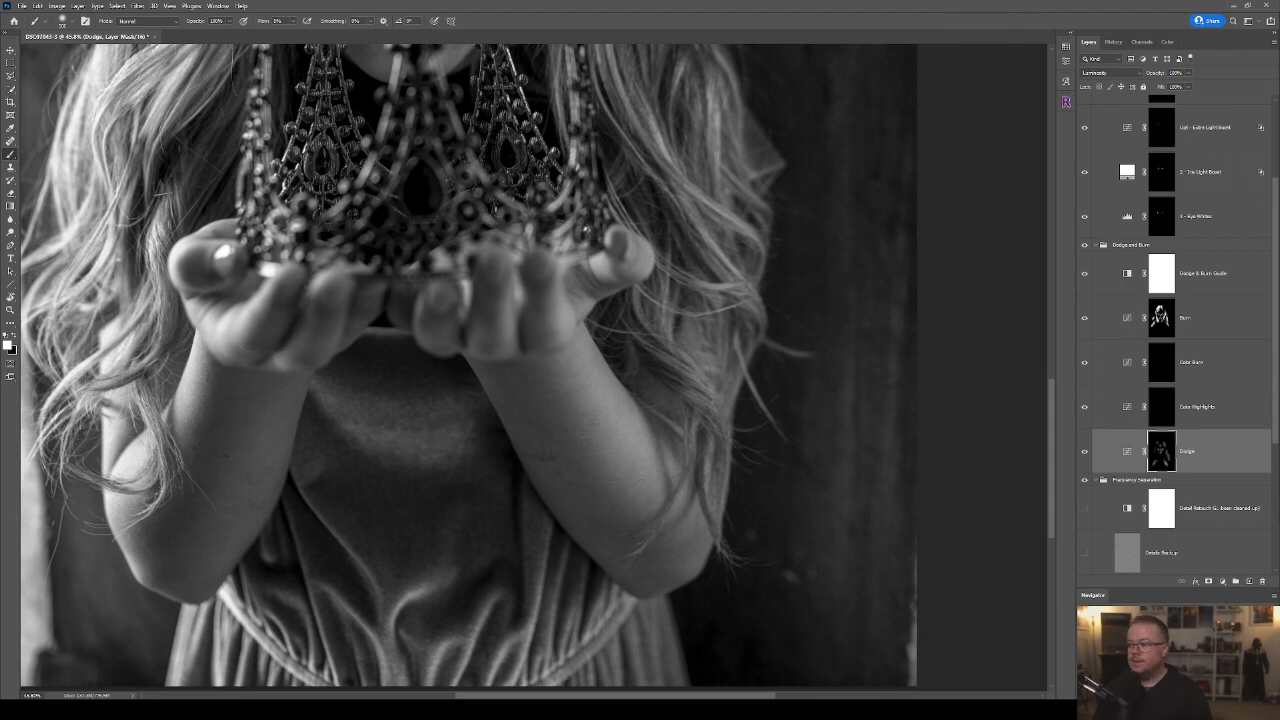
Paint white on the Burn layer's mask over the shadow areas of the arms and dress with a large soft brush.
click(1160, 325)
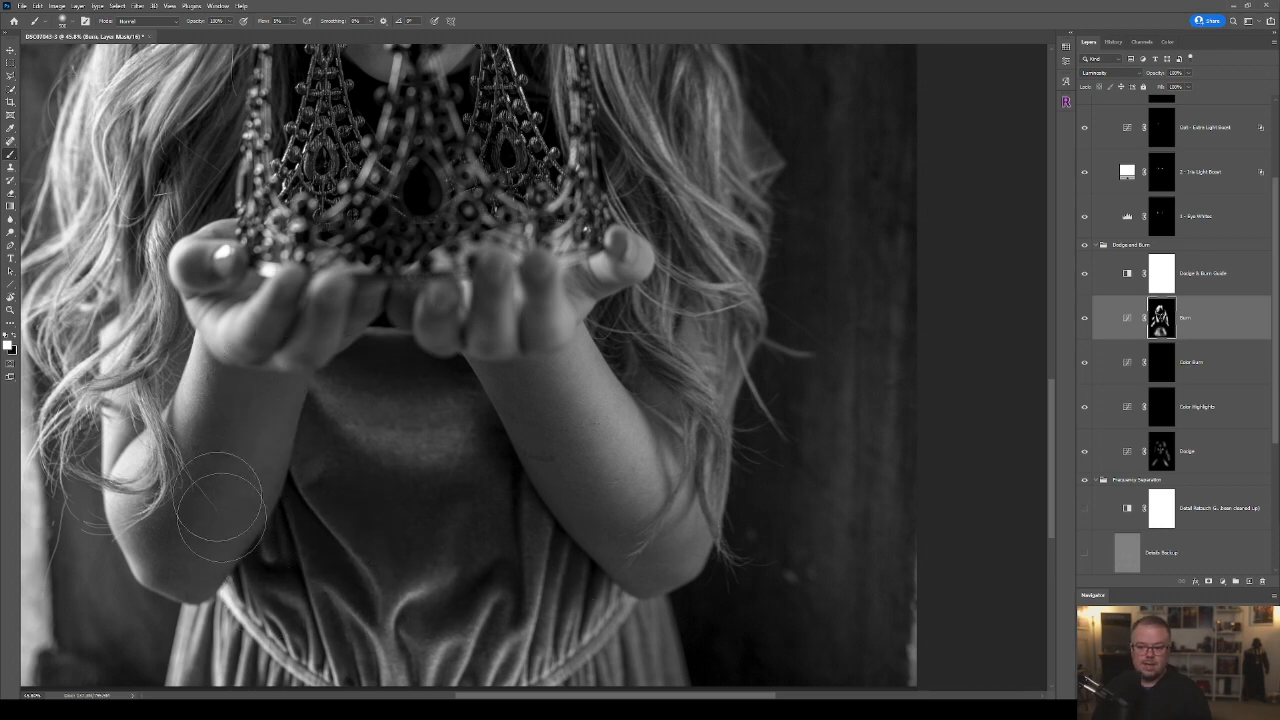
drag(489, 132, 526, 478)
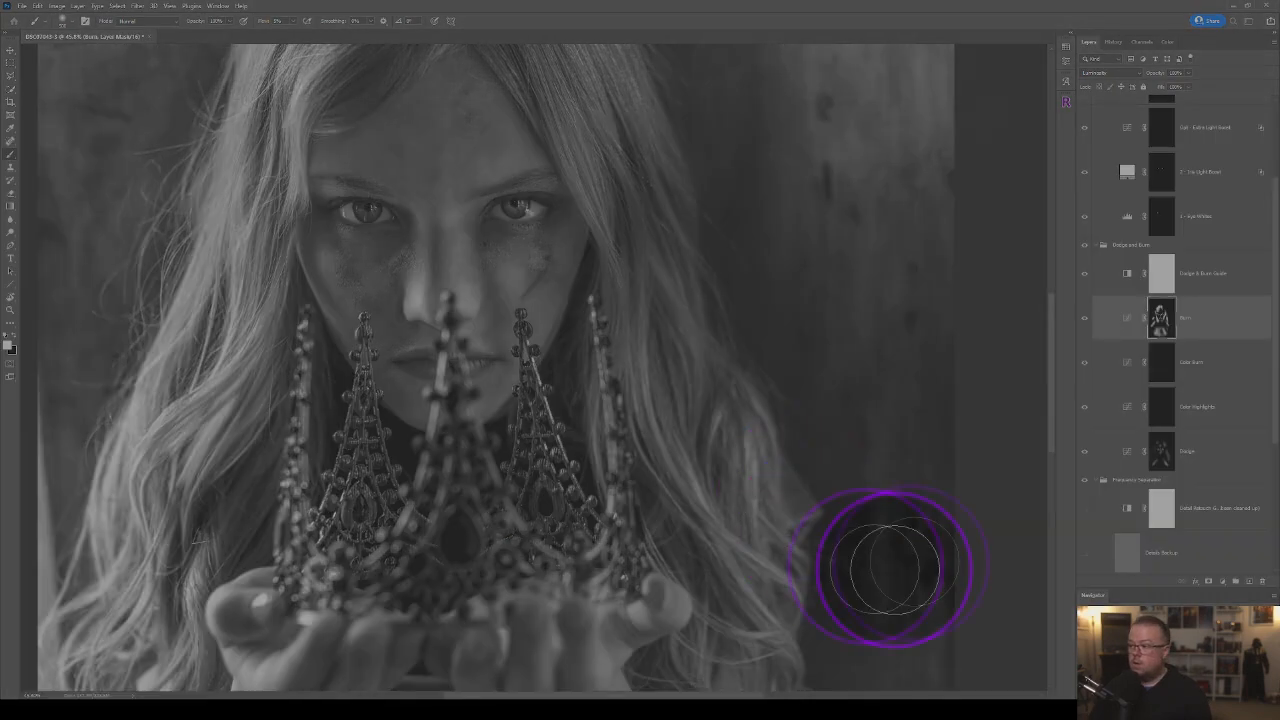
Hide the Dodge & Burn Guide layer and compare the full portrait with and without the Dodge and Burn group.
click(1085, 277)
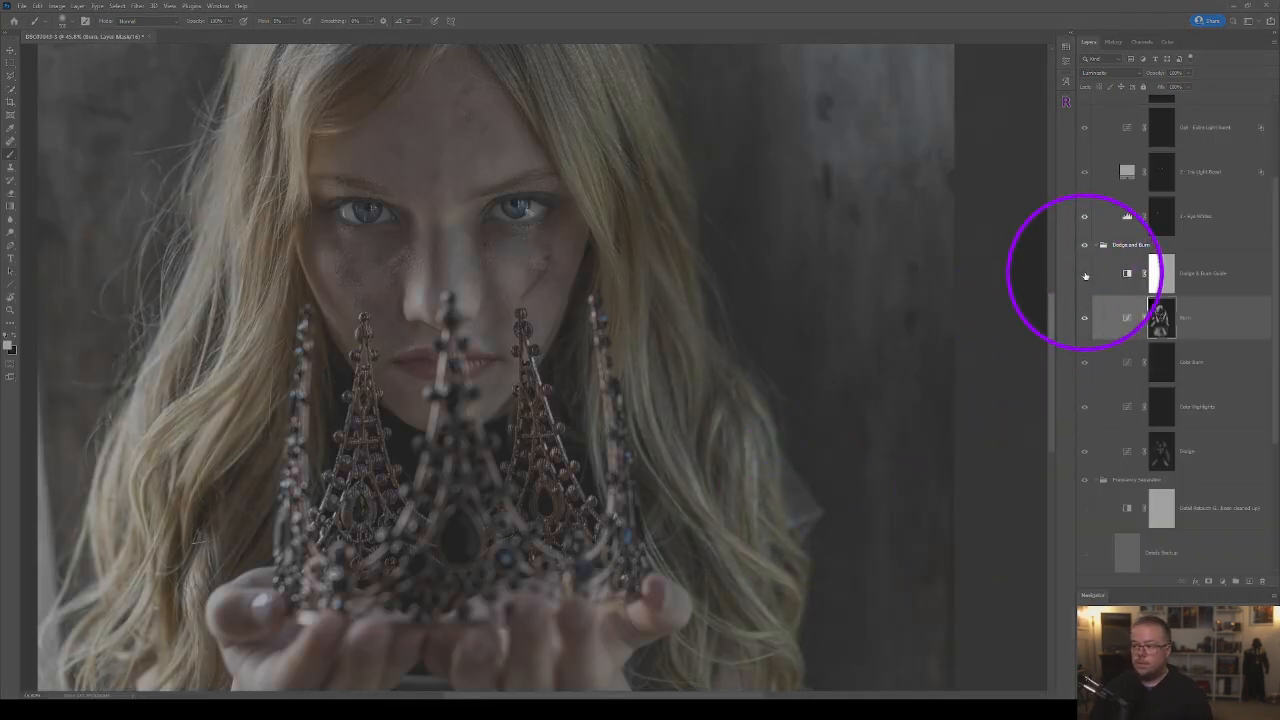
scroll(794, 451, down, 5)
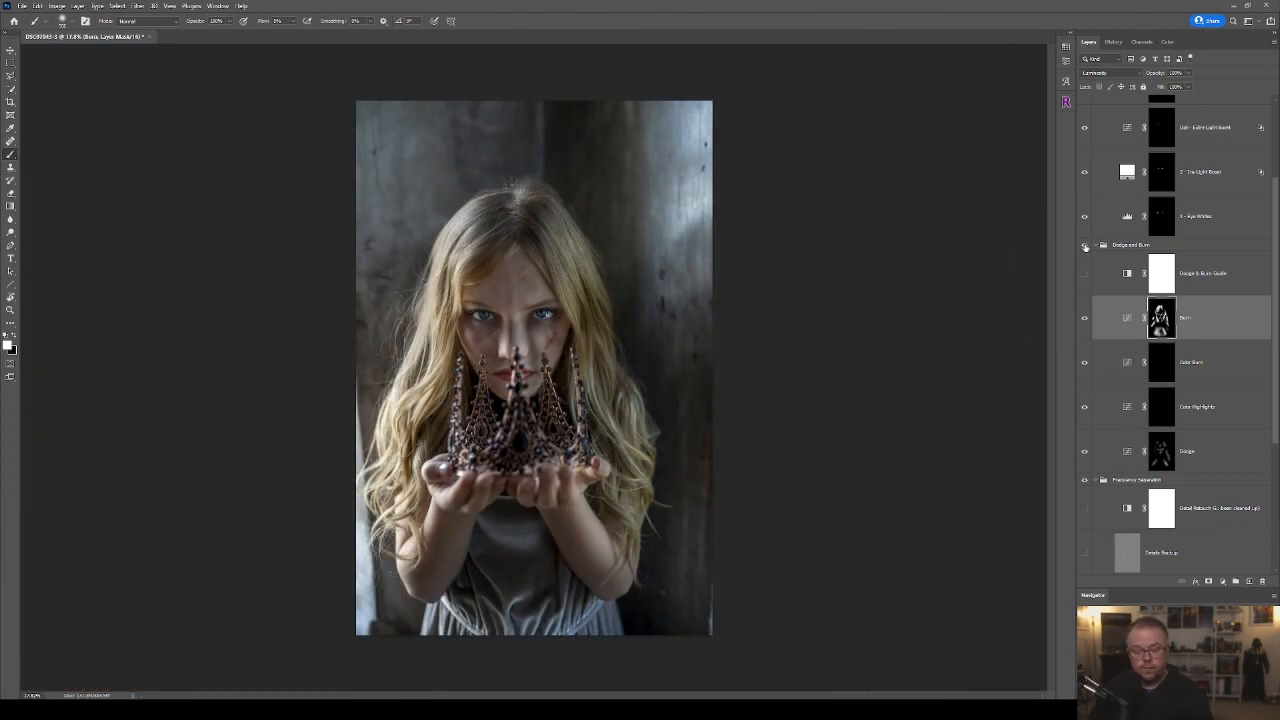
click(1085, 247)
click(1085, 247)
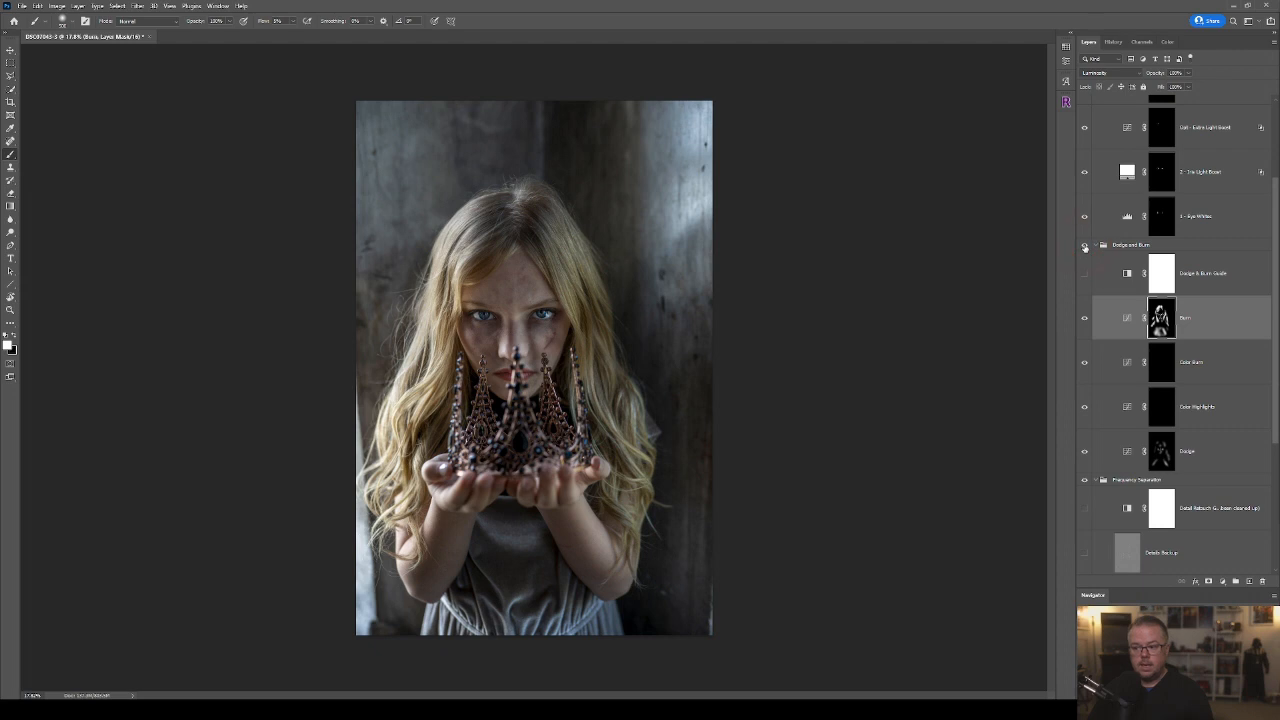
click(1085, 247)
click(1085, 247)
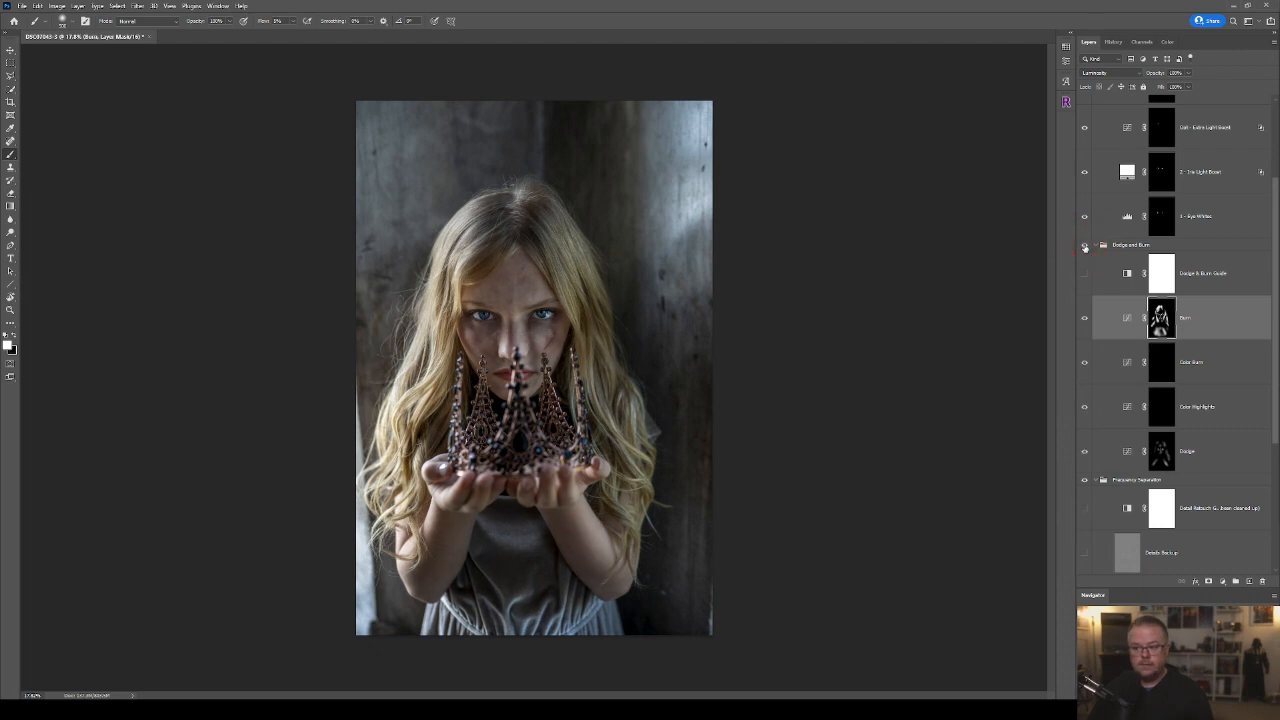